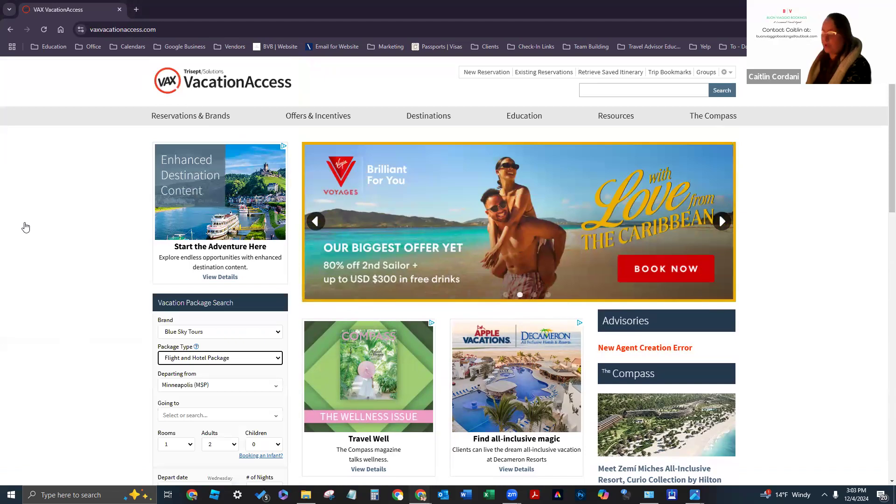
# Step: Set the vacation package search to the Hotel Only package type
pyautogui.scroll(-4, 196, 197)
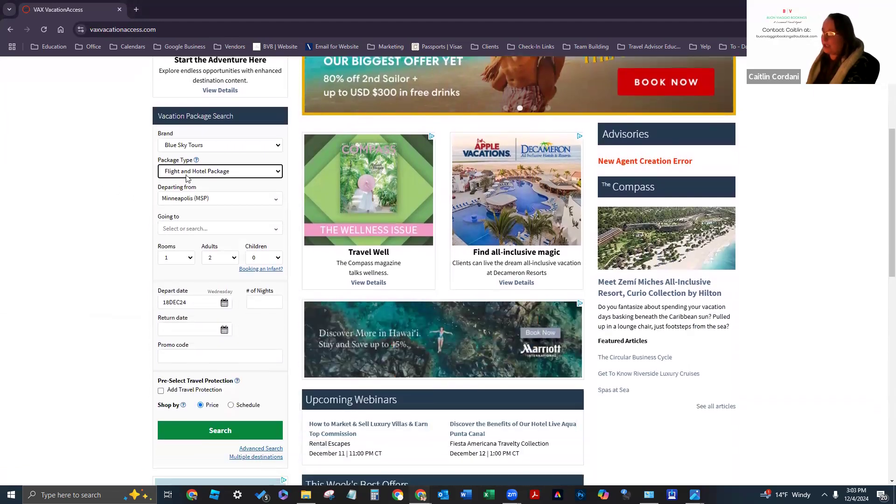
pyautogui.click(187, 172)
pyautogui.click(186, 195)
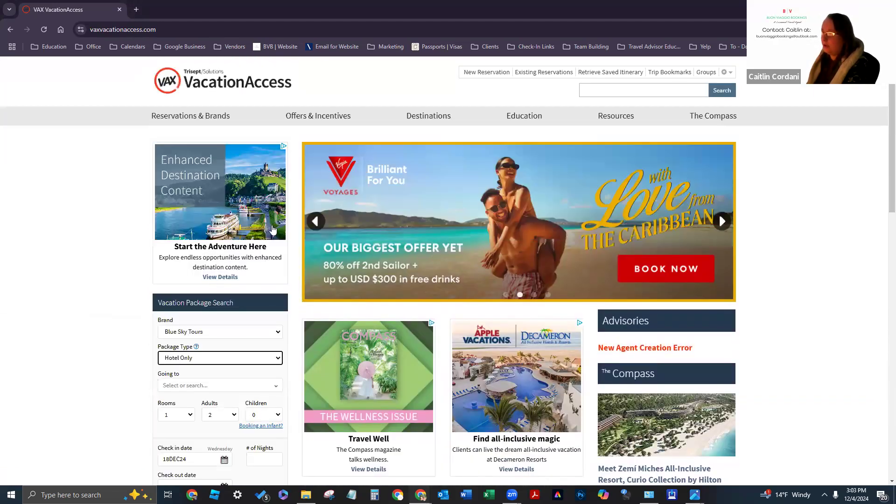
# Step: Try to set the destination to Kihei, HI instead of choosing a Maui suggestion
pyautogui.scroll(-3, 175, 272)
pyautogui.click(187, 247)
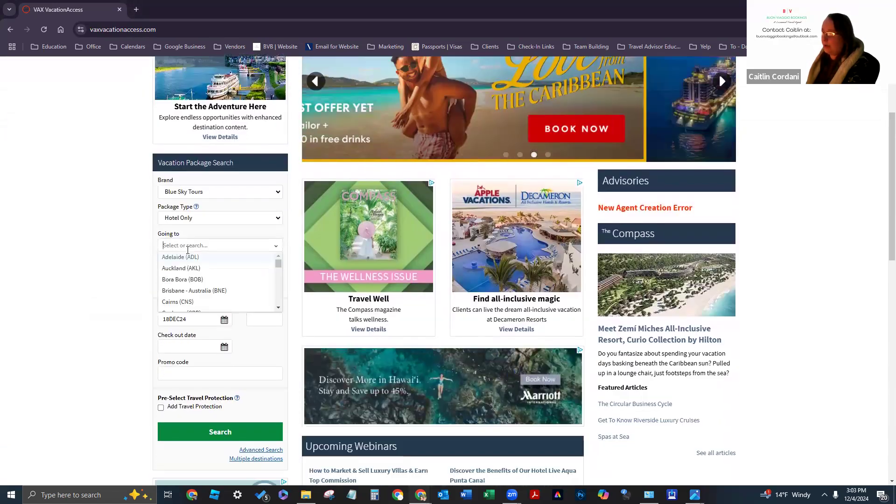
pyautogui.write('Maui')
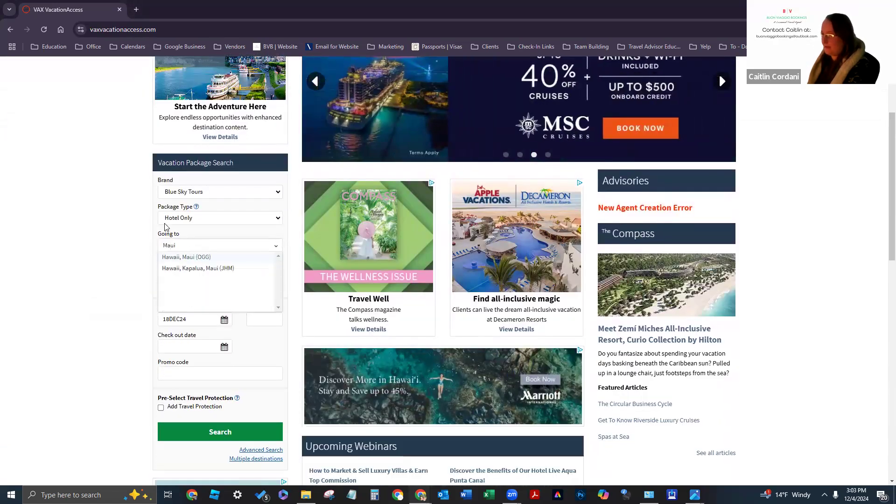
pyautogui.click(172, 246)
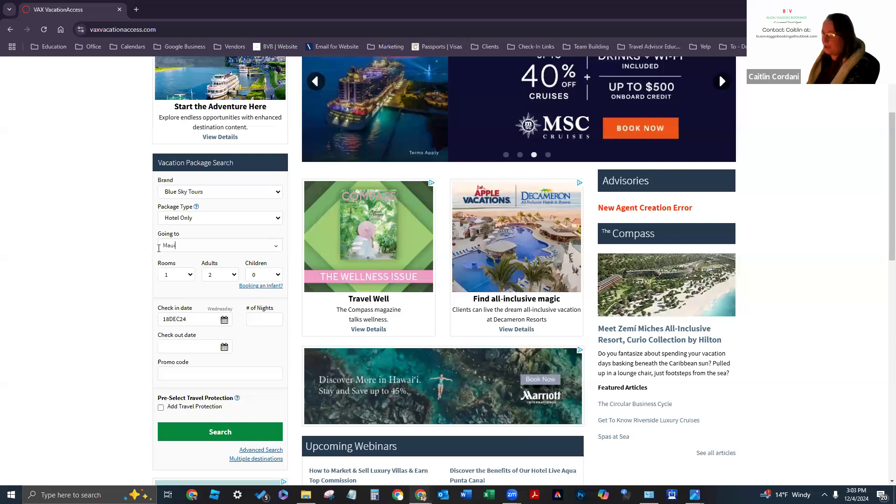
pyautogui.press('BackSpace')
pyautogui.press('BackSpace')
pyautogui.press('BackSpace')
pyautogui.press('BackSpace')
pyautogui.write('Kihei, HI')
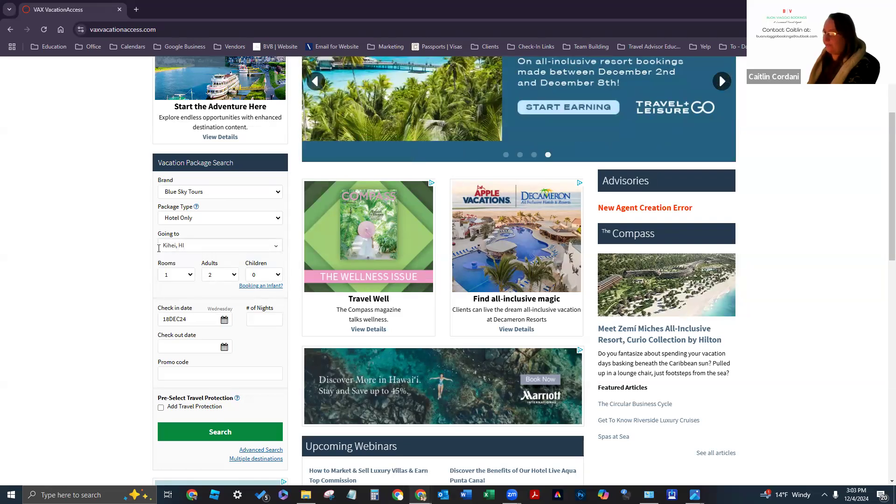
pyautogui.click(224, 319)
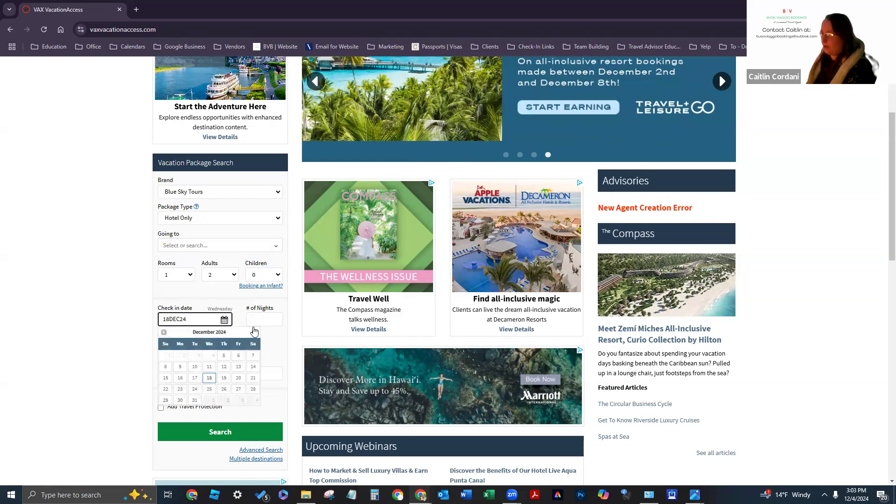
# Step: Search the destinations for Maui and choose Hawaii, Maui (OGG)
pyautogui.click(223, 246)
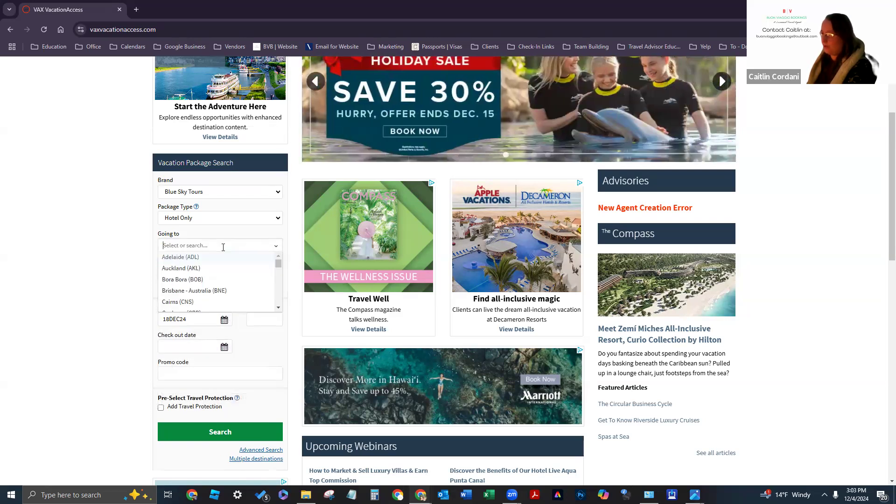
pyautogui.write('MAUI')
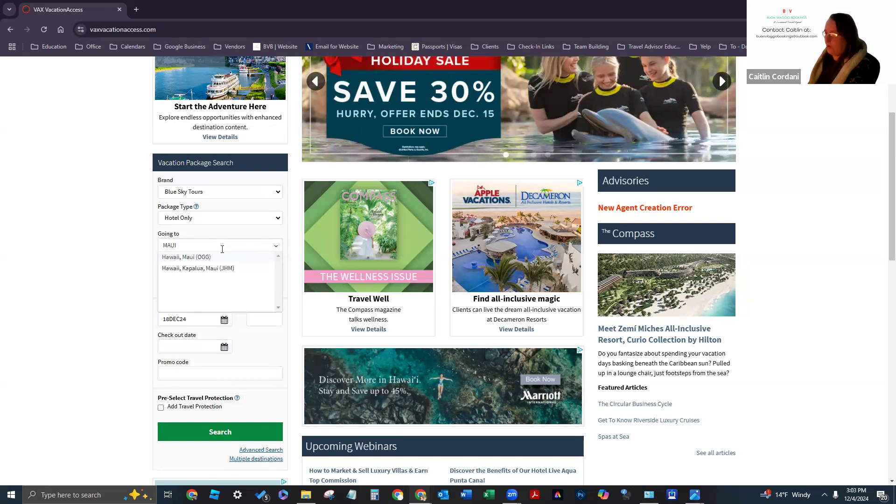
pyautogui.click(217, 258)
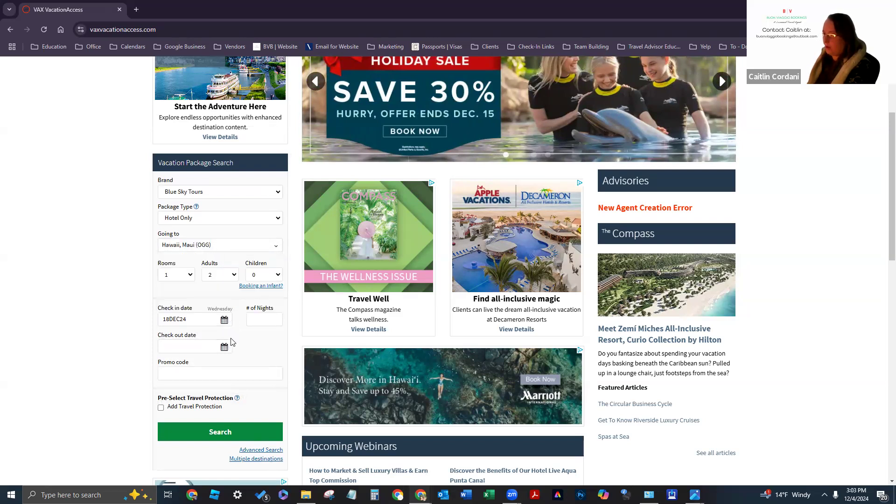
# Step: Set check-in to 04MAR25 and check-out to 10MAR25, and run the hotel search
pyautogui.click(225, 320)
pyautogui.click(255, 332)
pyautogui.click(255, 332)
pyautogui.click(255, 332)
pyautogui.click(255, 331)
pyautogui.click(163, 332)
pyautogui.click(195, 366)
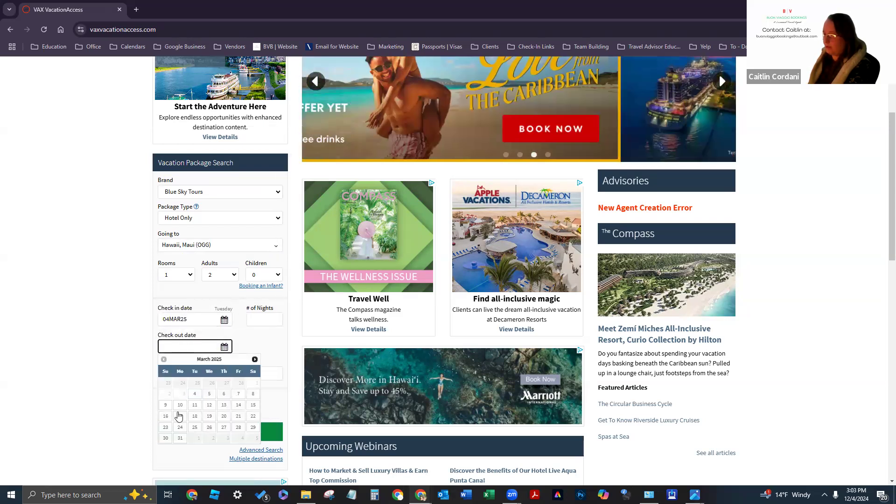
pyautogui.click(180, 405)
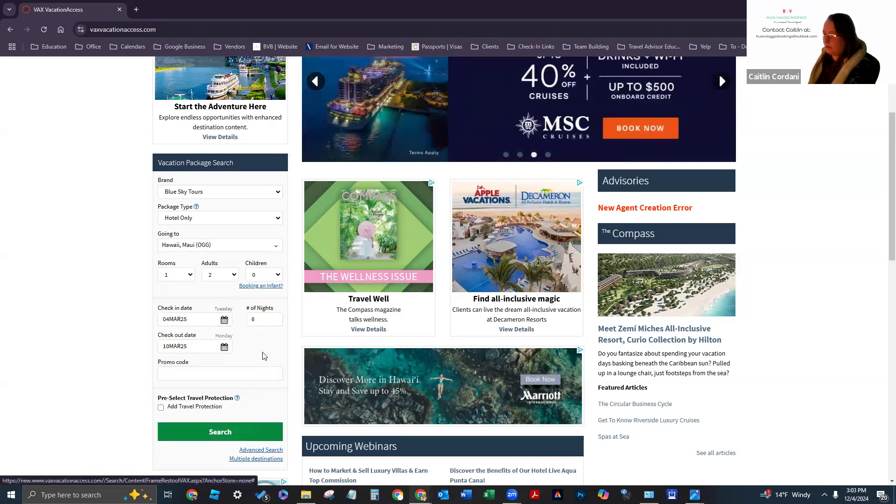
pyautogui.click(220, 432)
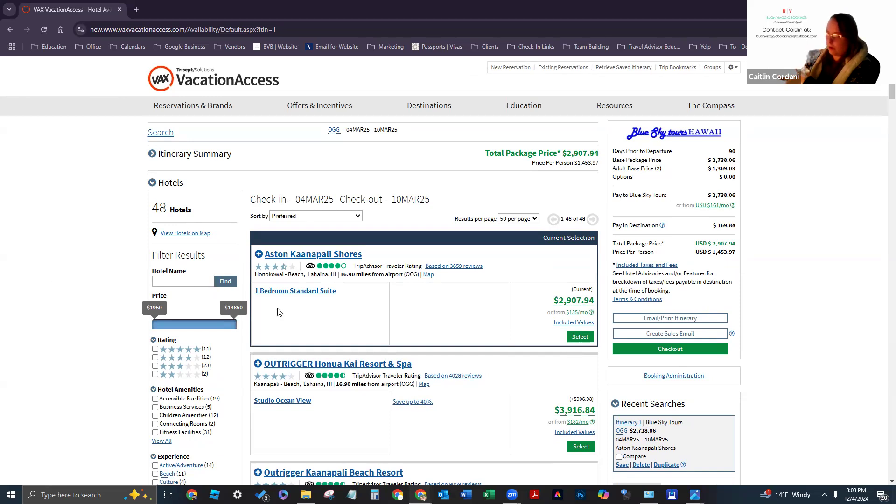
# Step: Show all points of interest and filter the hotels to those near Kamaole Beach Parks
pyautogui.scroll(-3, 58, 344)
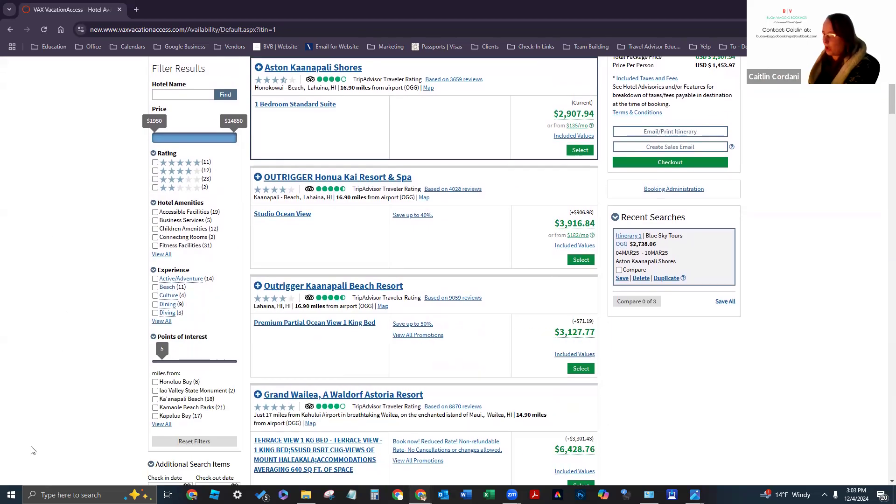
pyautogui.click(154, 425)
pyautogui.scroll(-3, 125, 390)
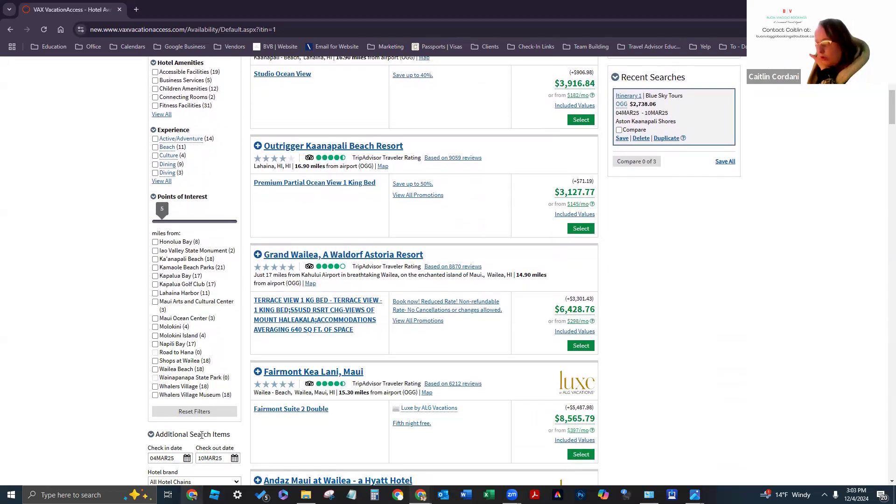
pyautogui.click(155, 268)
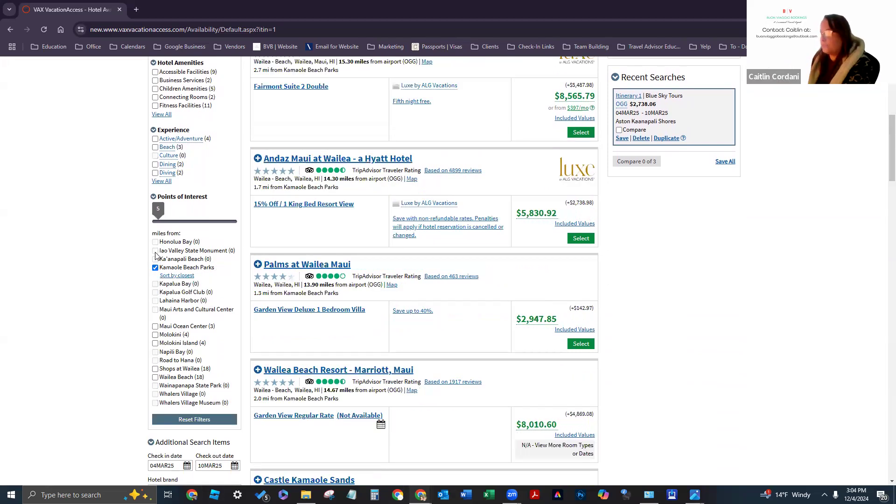
# Step: Expand the full hotel amenities and experience filter lists and review the available filter options
pyautogui.scroll(1, 143, 251)
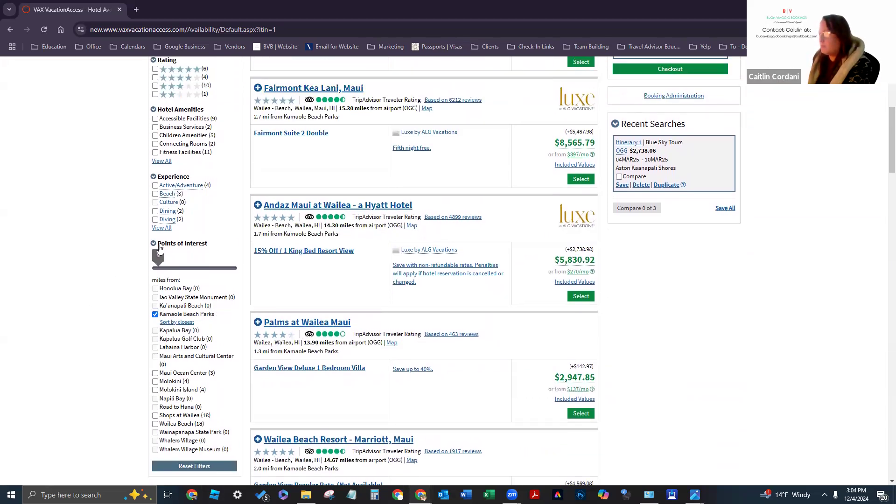
pyautogui.scroll(1, 161, 235)
pyautogui.click(161, 208)
pyautogui.click(161, 342)
pyautogui.scroll(-2, 170, 250)
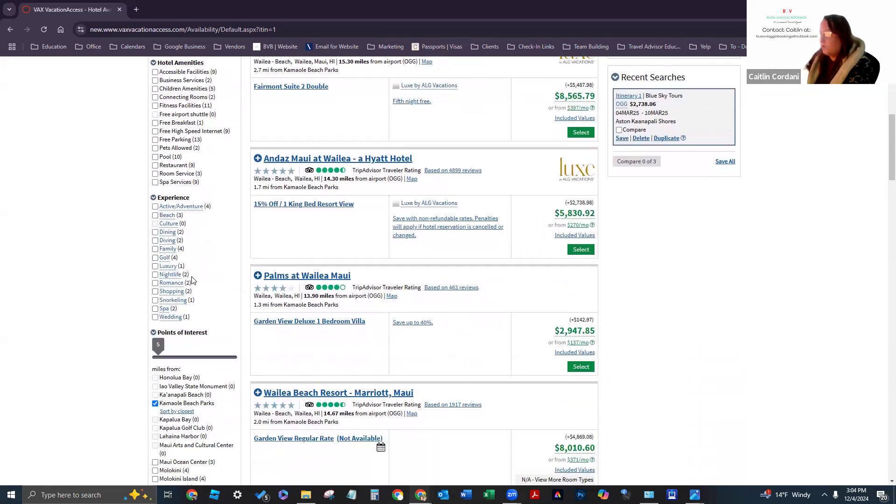
pyautogui.scroll(-7, 132, 335)
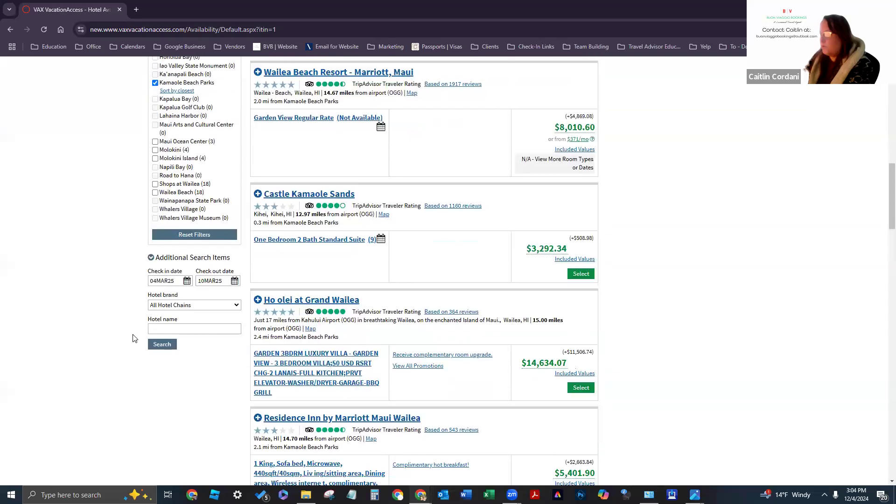
pyautogui.scroll(9, 133, 336)
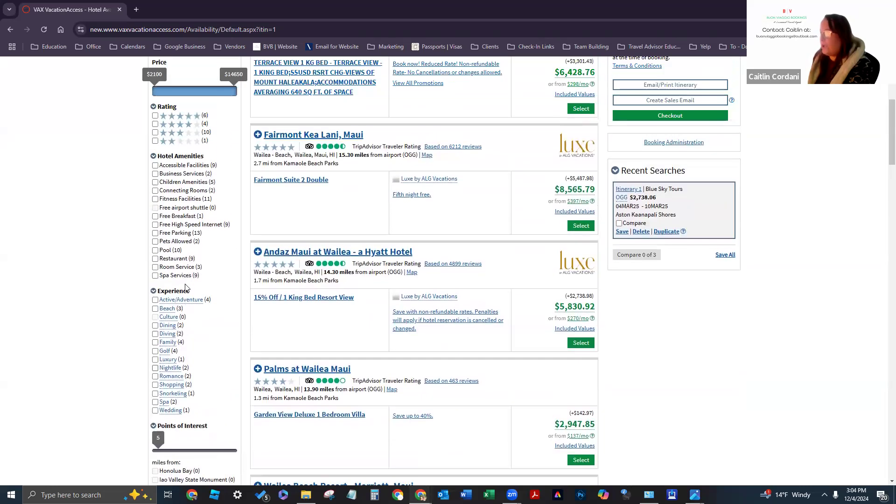
pyautogui.scroll(4, 138, 245)
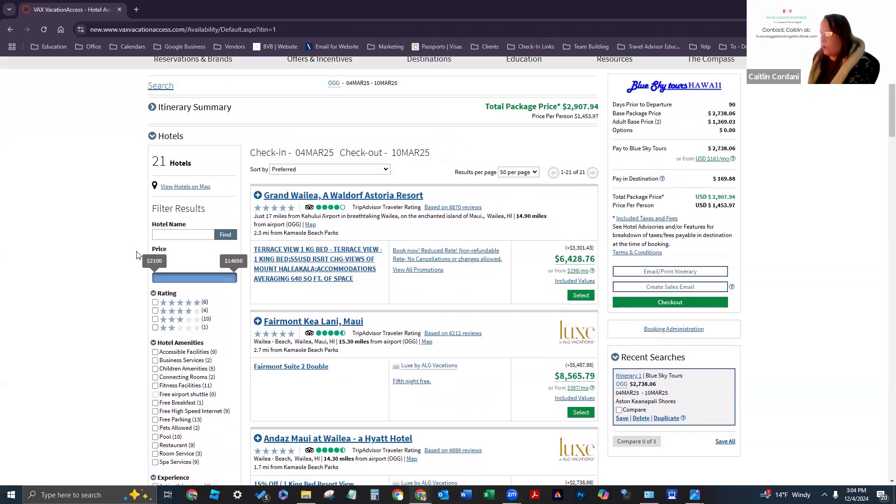
pyautogui.scroll(-1, 227, 323)
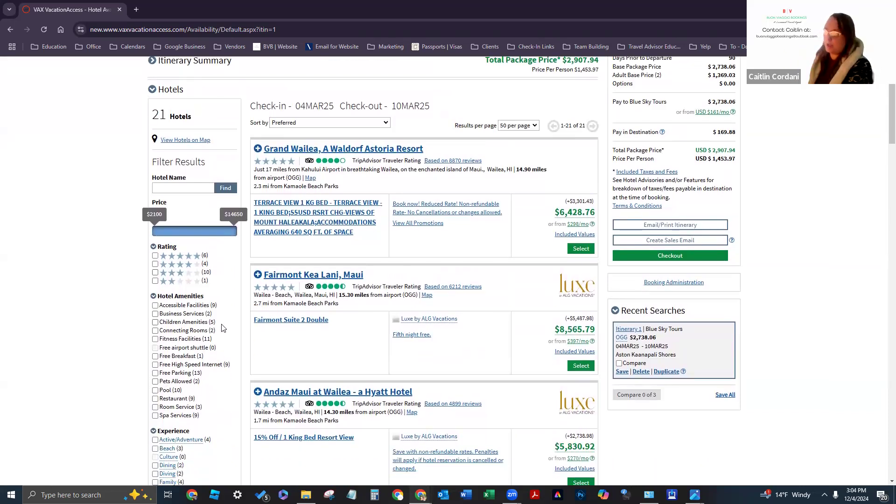
pyautogui.scroll(-1, 204, 336)
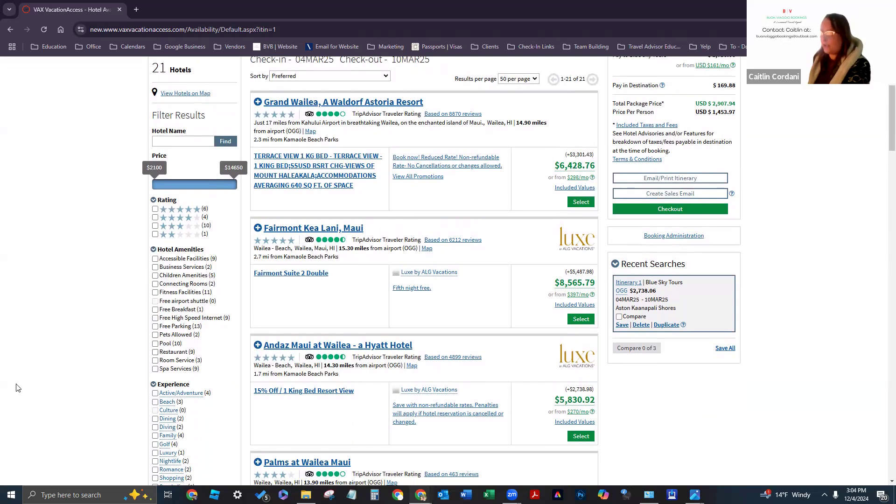
pyautogui.scroll(-2, 123, 336)
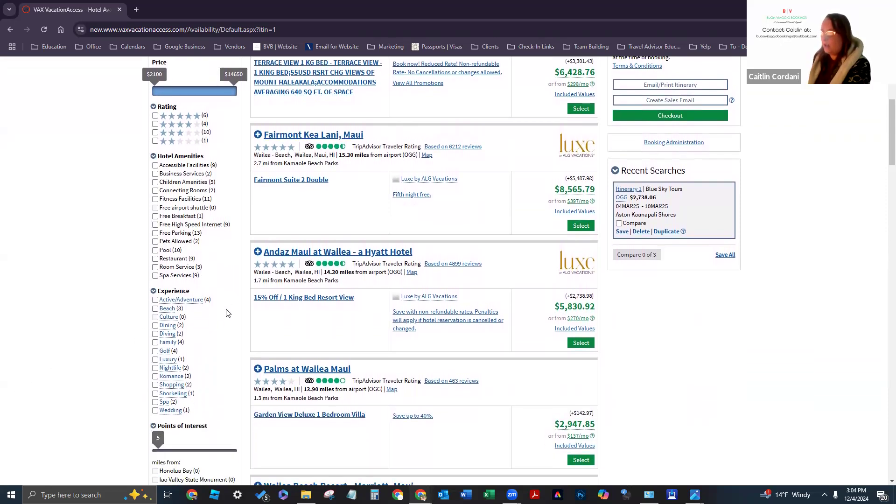
pyautogui.scroll(-1, 218, 332)
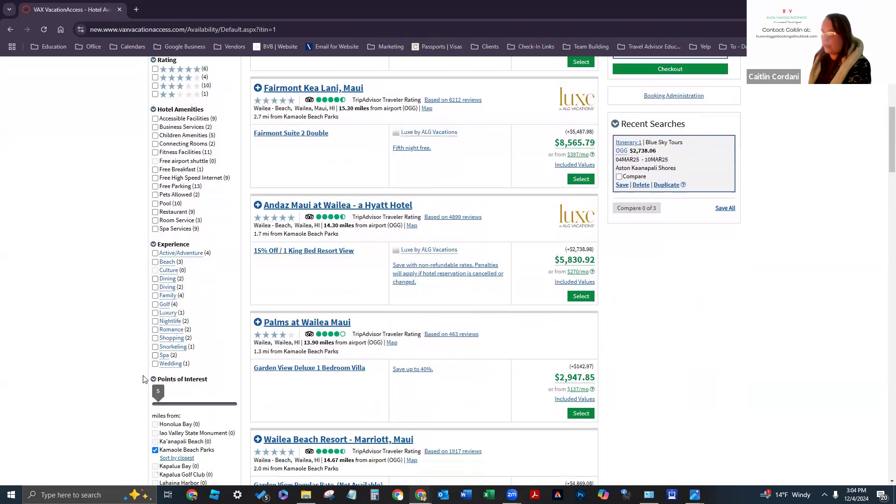
# Step: Sort the hotel results by Price - Lowest to Highest
pyautogui.scroll(6, 133, 390)
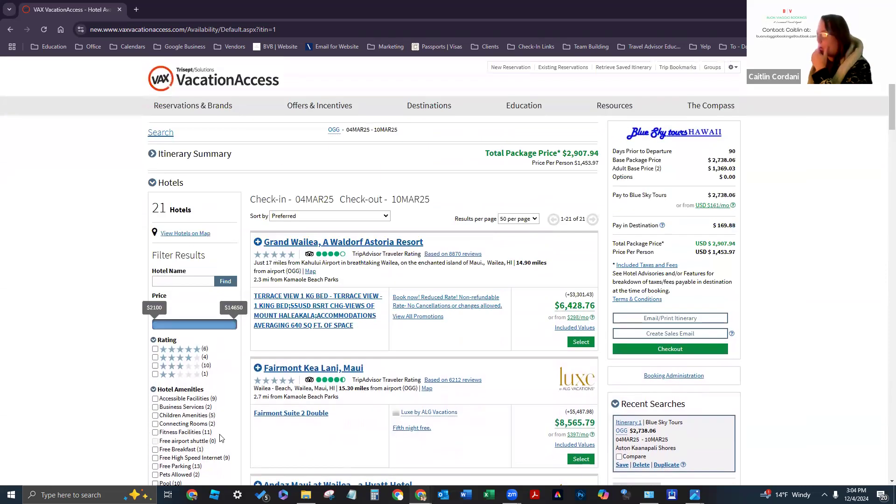
pyautogui.click(295, 216)
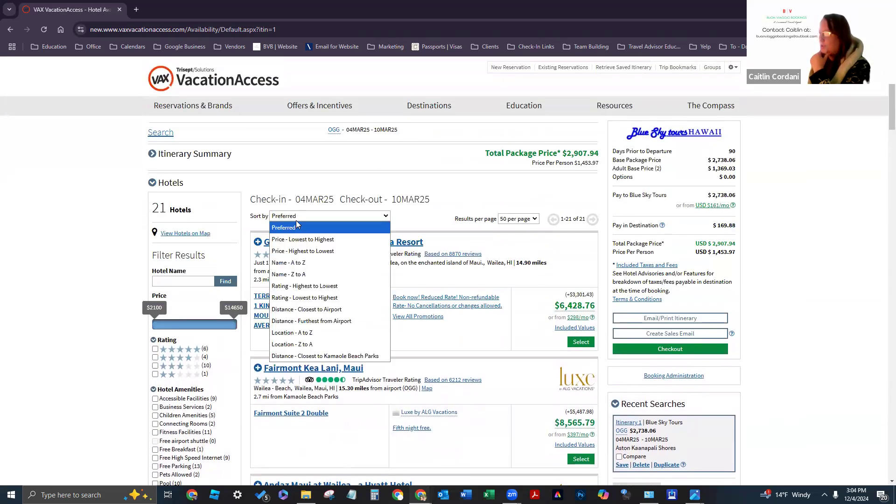
pyautogui.click(309, 240)
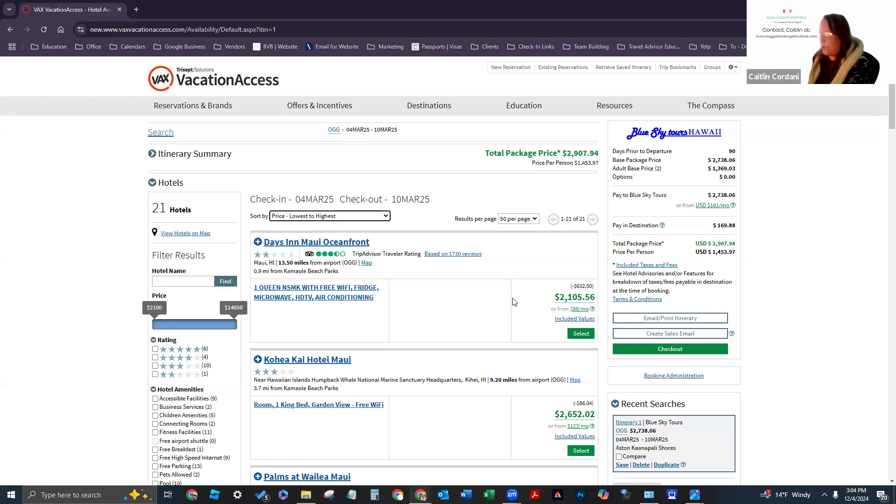
# Step: Look through the cheapest hotels in the list and open the details of Kohea Kai Hotel Maui
pyautogui.scroll(-1, 510, 301)
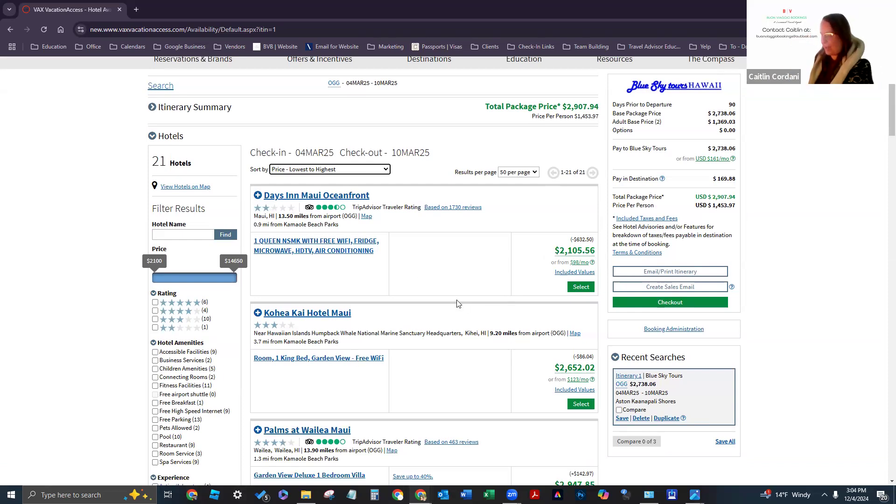
pyautogui.scroll(-1, 457, 305)
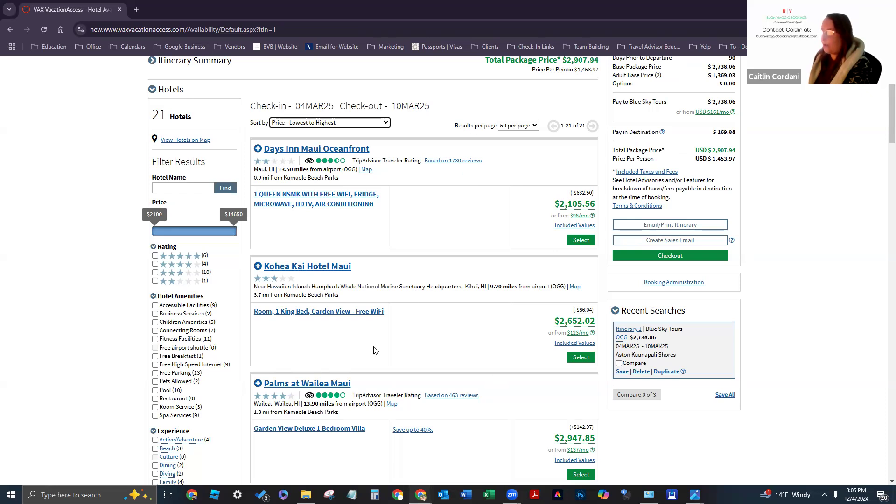
pyautogui.scroll(-1, 455, 273)
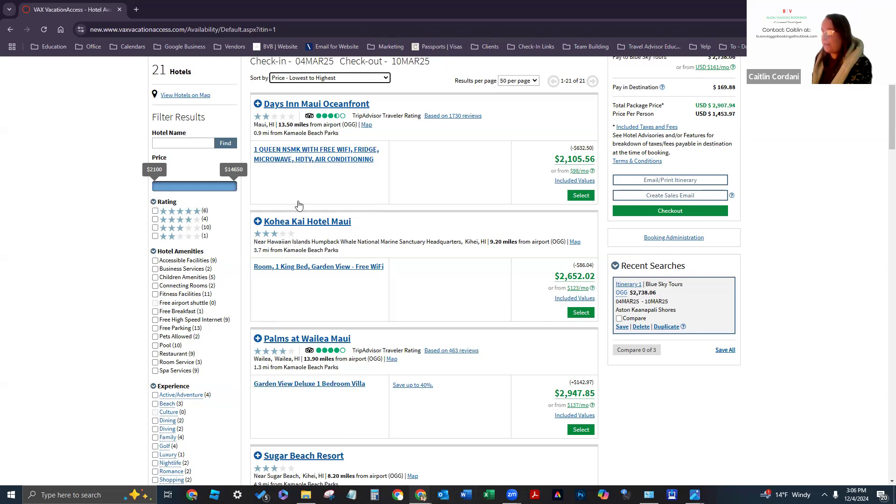
pyautogui.scroll(1, 297, 201)
pyautogui.scroll(-1, 354, 228)
pyautogui.scroll(-1, 360, 280)
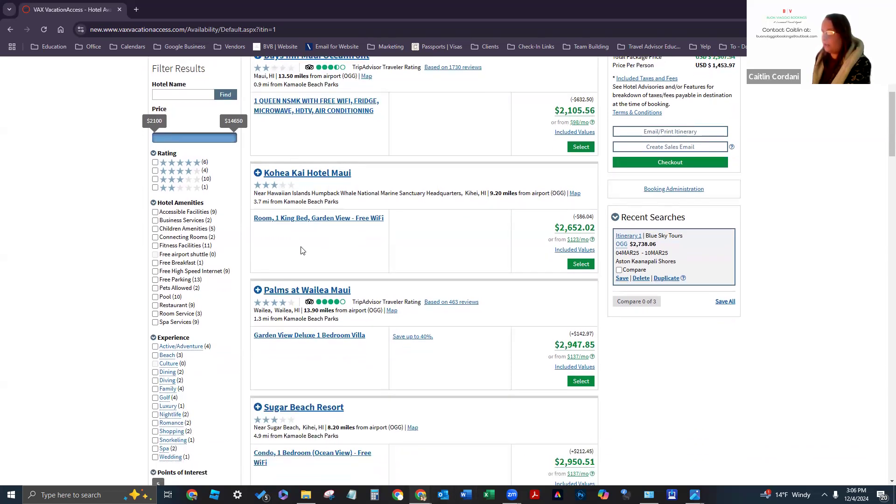
pyautogui.scroll(-1, 303, 240)
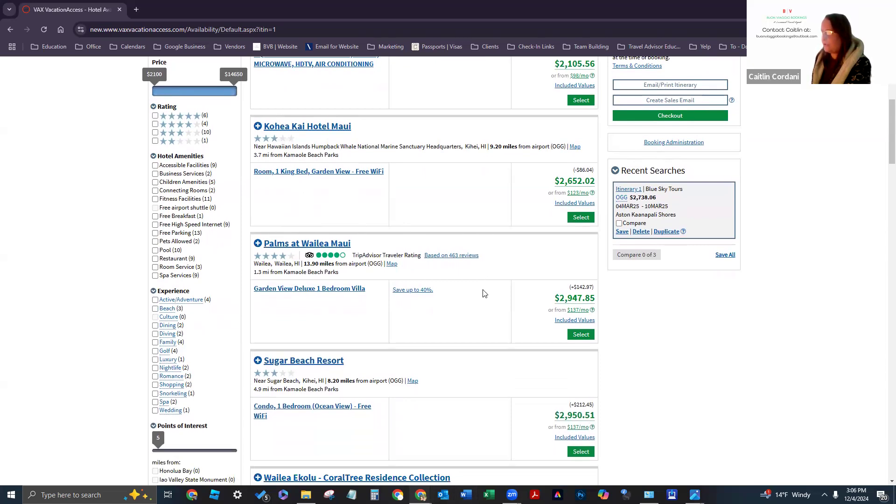
pyautogui.scroll(-1, 267, 173)
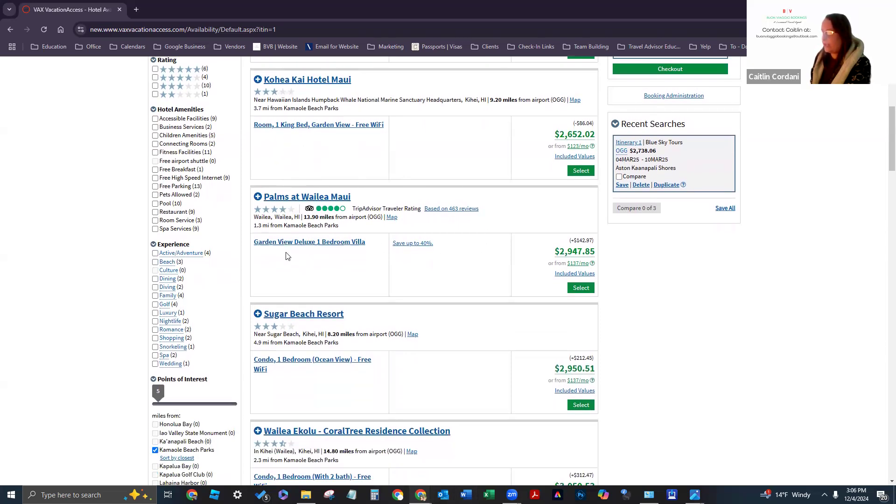
pyautogui.click(320, 79)
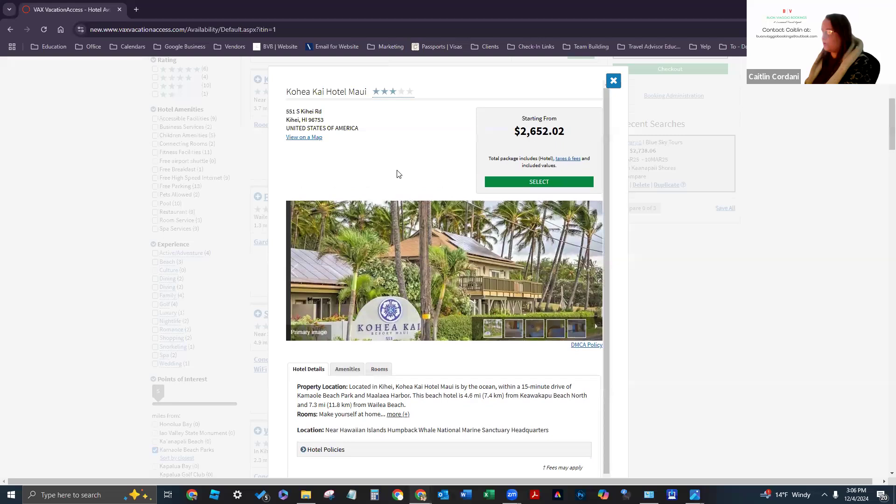
# Step: Skim and close the Kohea Kai Hotel Maui details, and select its 1 King Bed, Garden View room for the itinerary
pyautogui.scroll(-4, 457, 344)
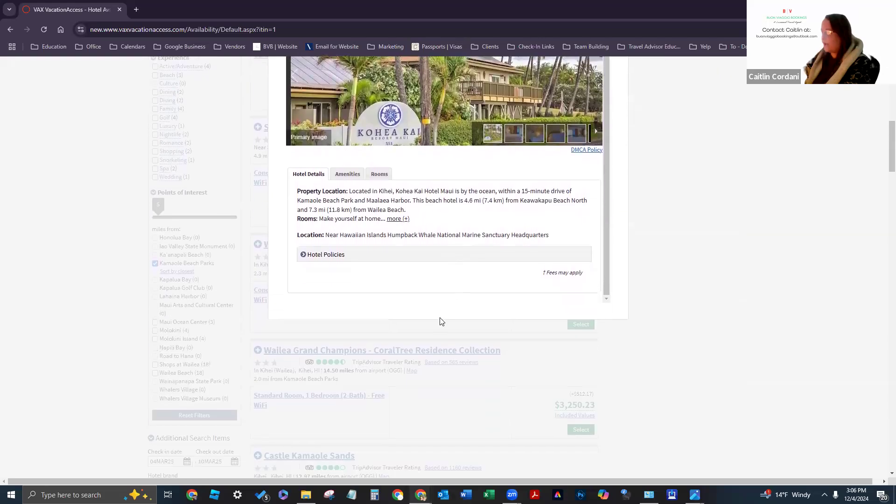
pyautogui.scroll(5, 526, 208)
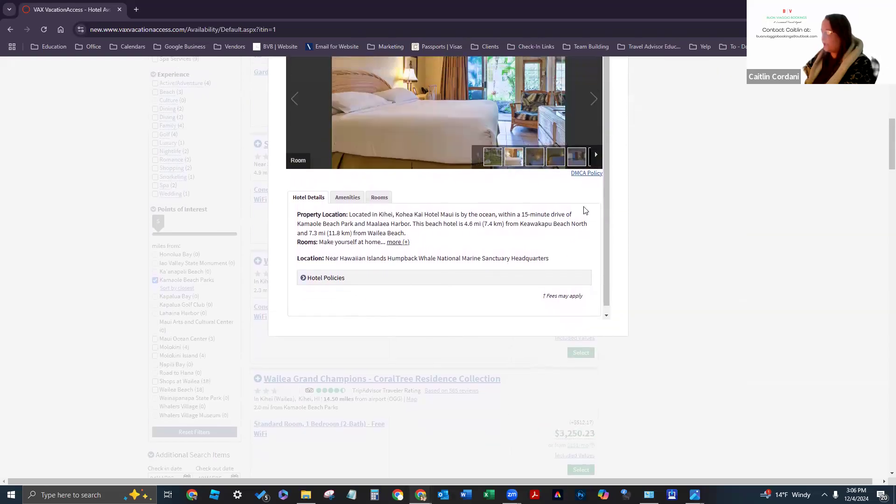
pyautogui.click(613, 80)
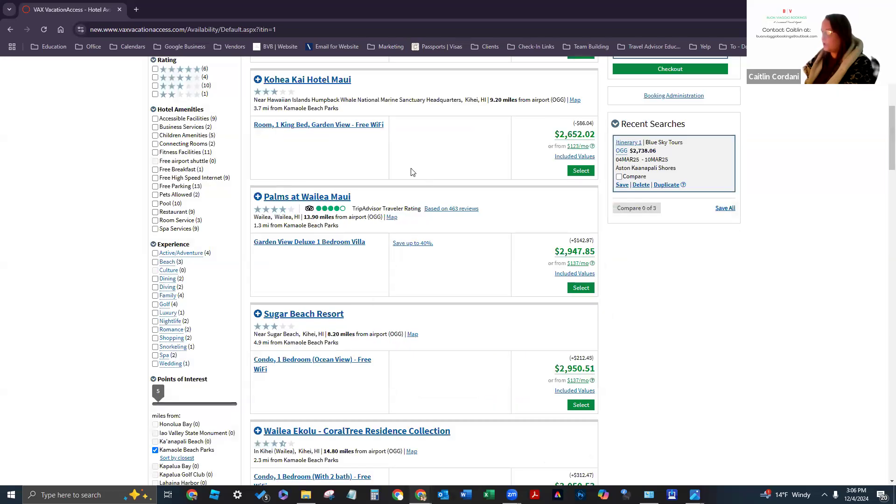
pyautogui.scroll(1, 520, 210)
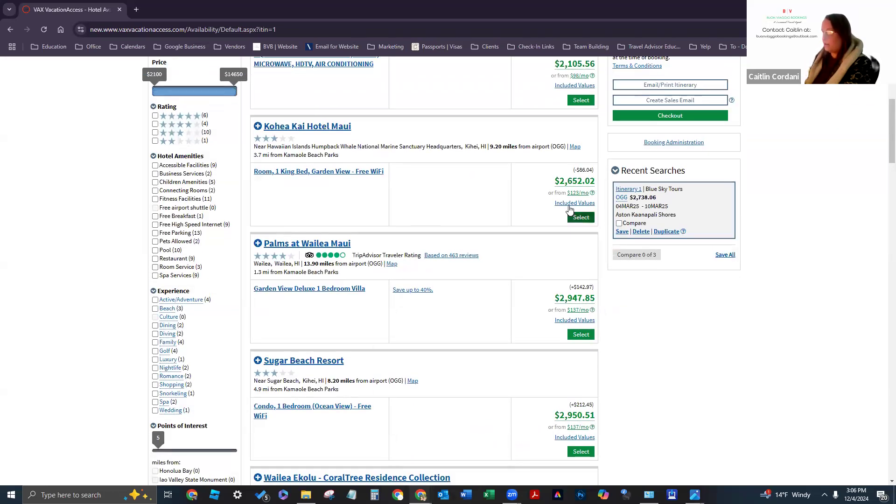
pyautogui.click(581, 218)
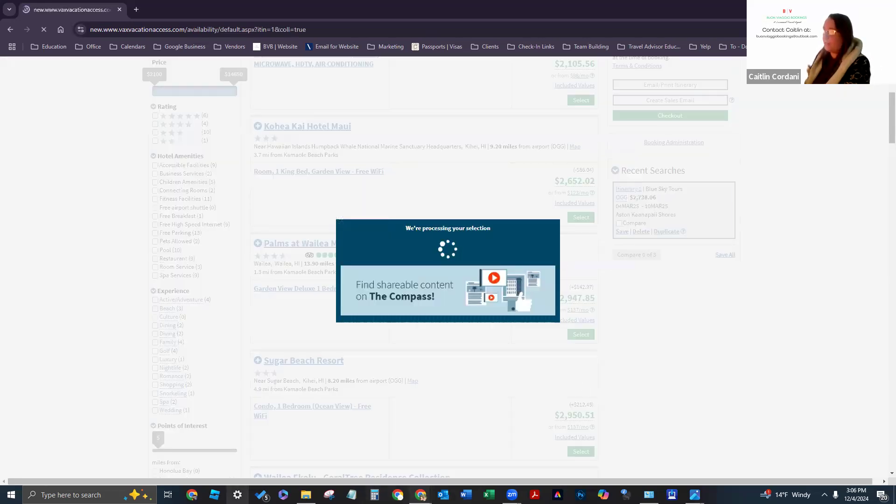
pyautogui.moveTo(306, 494)
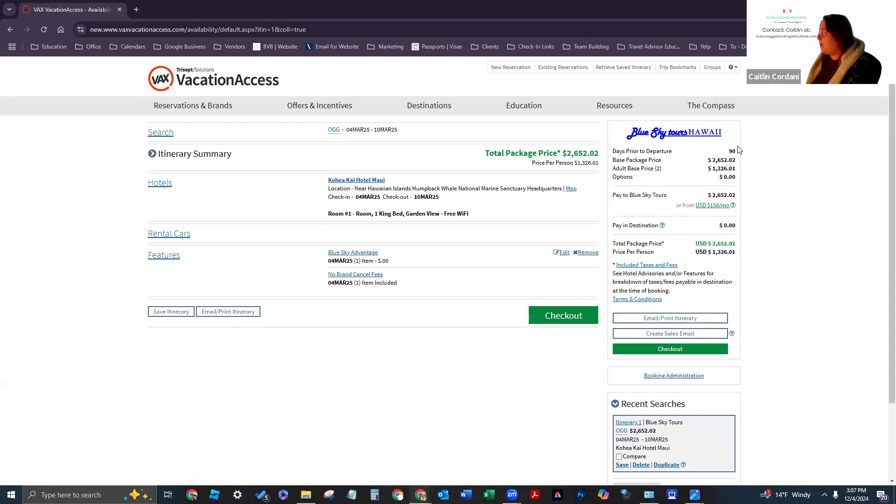
# Step: Open Kohea Kai Hotel Maui's details from the itinerary and highlight its starting price and address
pyautogui.click(354, 180)
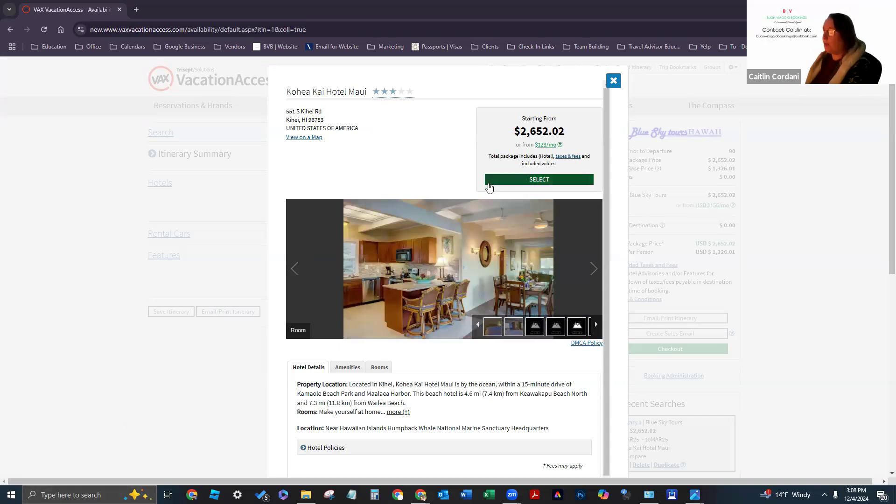
pyautogui.click(487, 182)
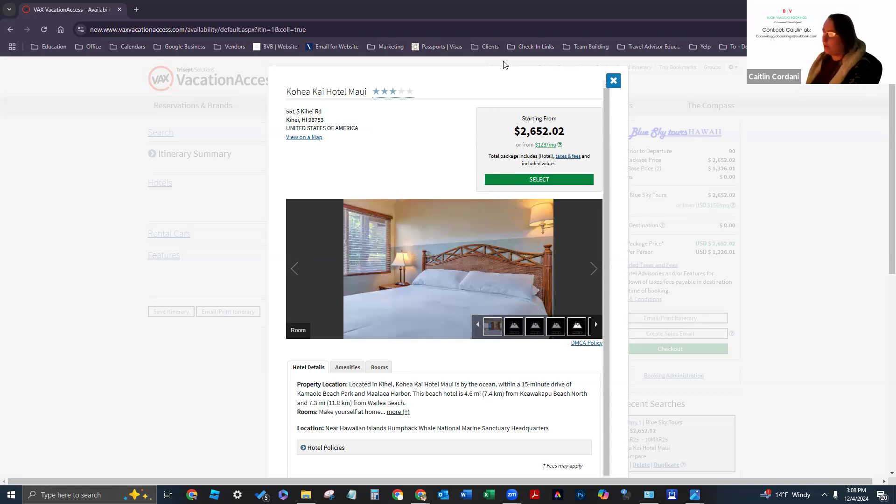
pyautogui.click(613, 81)
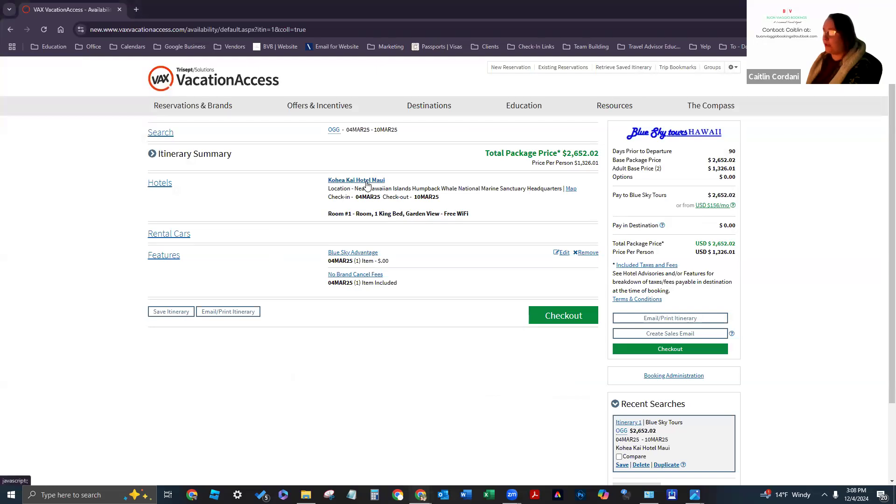
pyautogui.click(246, 448)
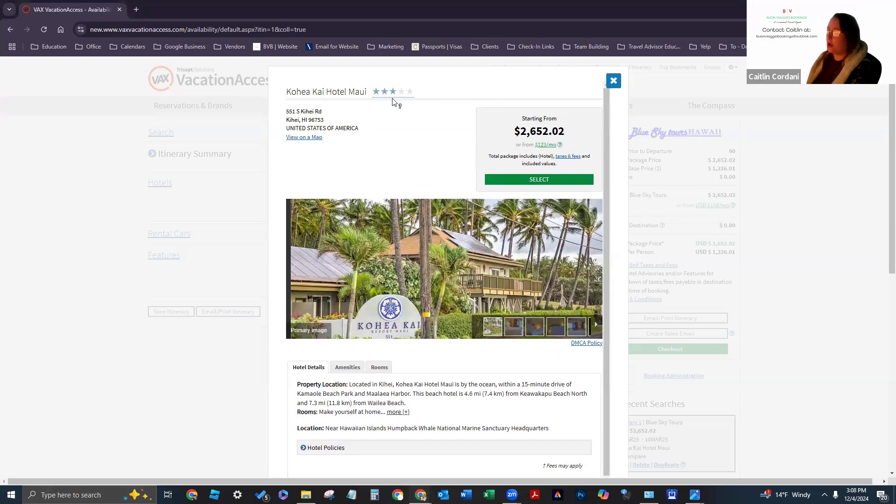
pyautogui.moveTo(379, 95)
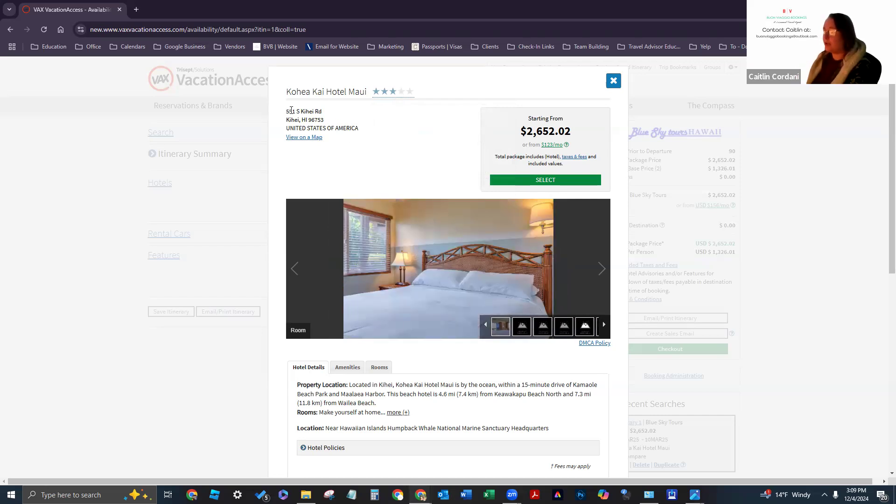
pyautogui.moveTo(520, 132); pyautogui.dragTo(574, 137)
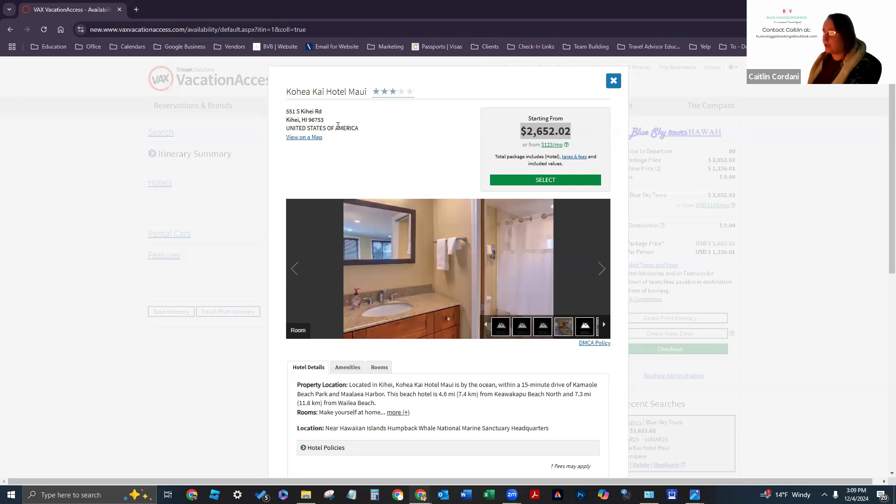
pyautogui.moveTo(359, 129); pyautogui.dragTo(286, 111)
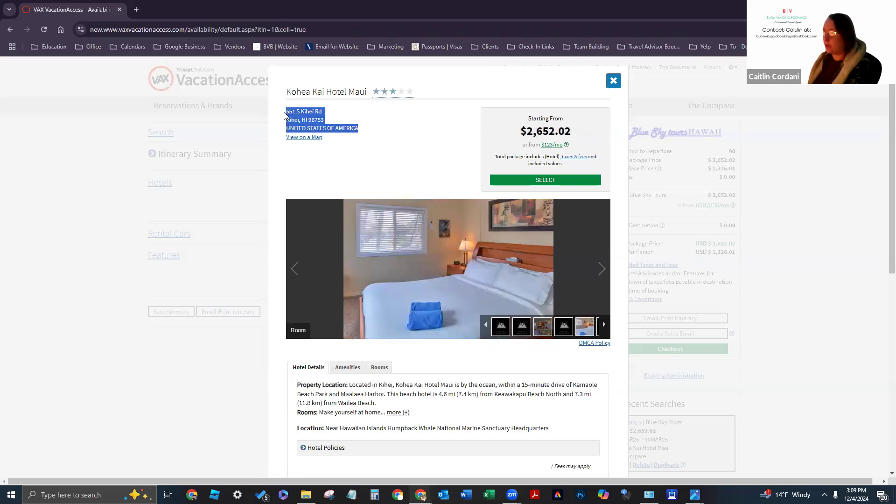
# Step: Browse the room photos in Kohea Kai Hotel Maui's gallery
pyautogui.scroll(-3, 391, 337)
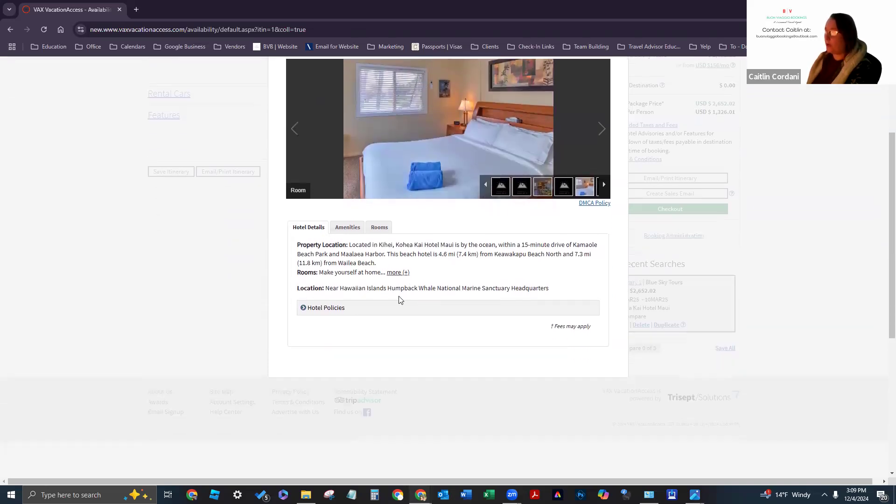
pyautogui.scroll(1, 583, 225)
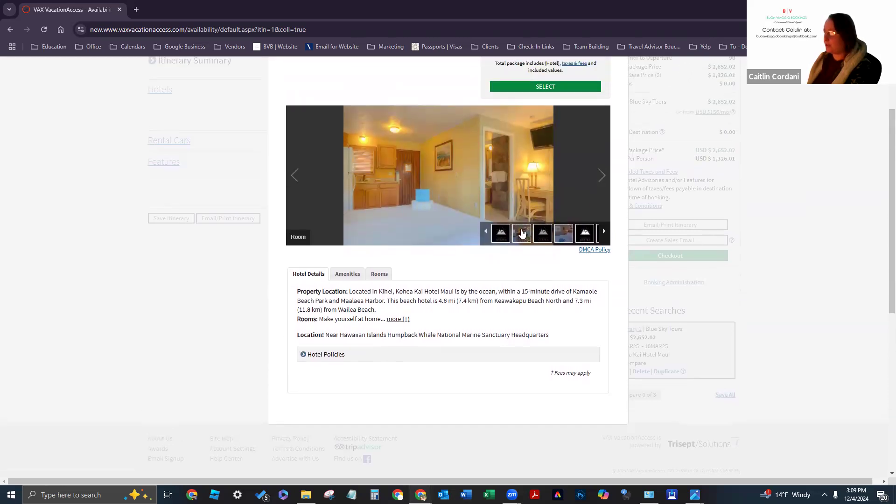
pyautogui.click(542, 233)
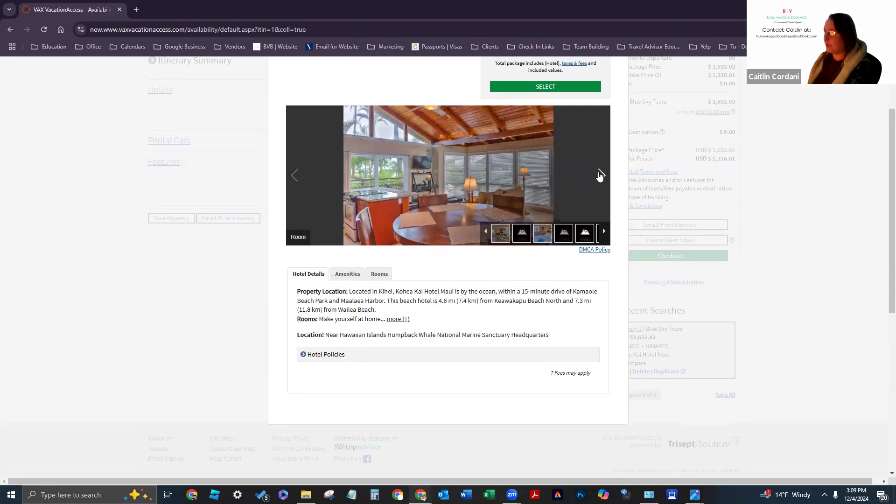
pyautogui.click(599, 176)
pyautogui.click(602, 175)
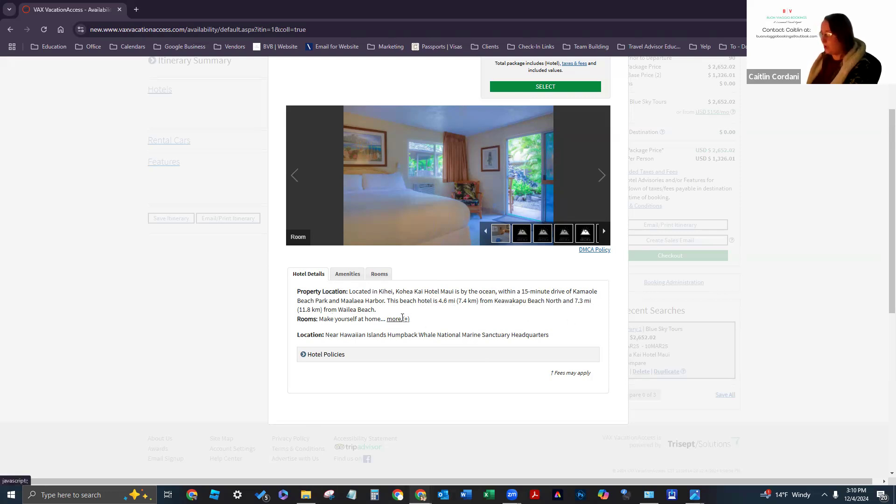
# Step: Expand and read the full property description and hotel policies, and close the hotel details
pyautogui.click(402, 318)
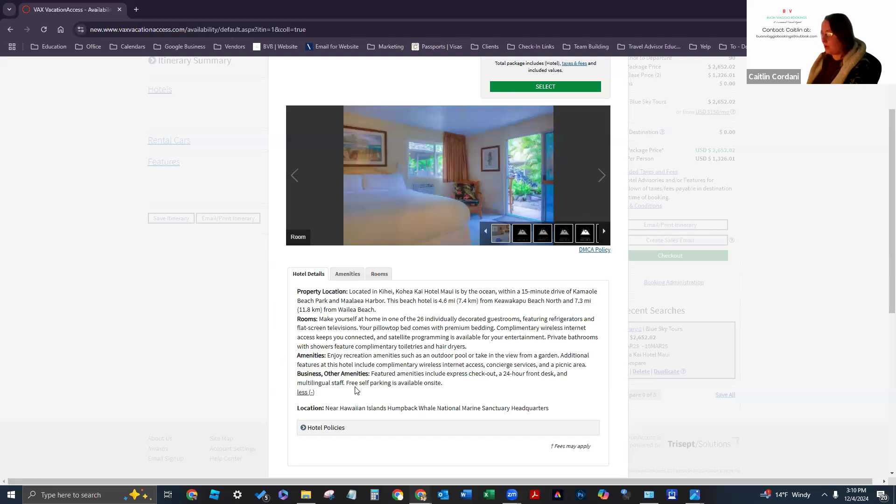
pyautogui.scroll(-1, 343, 392)
pyautogui.click(410, 383)
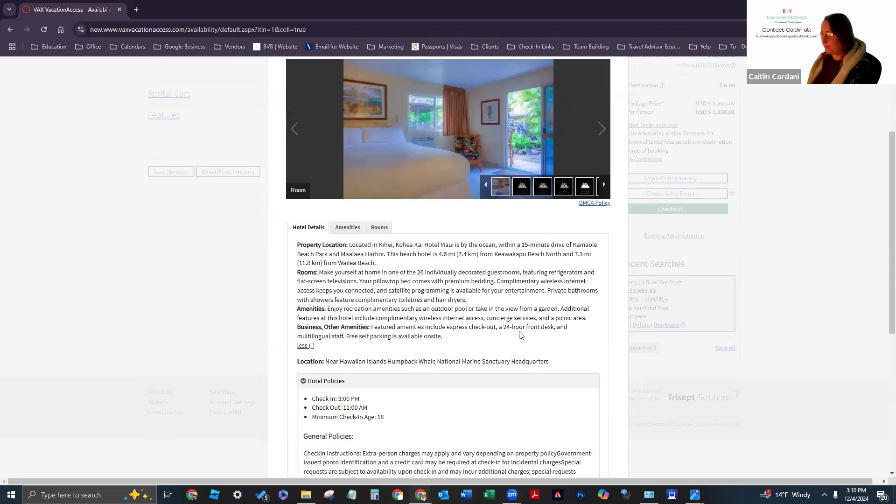
pyautogui.scroll(-4, 520, 335)
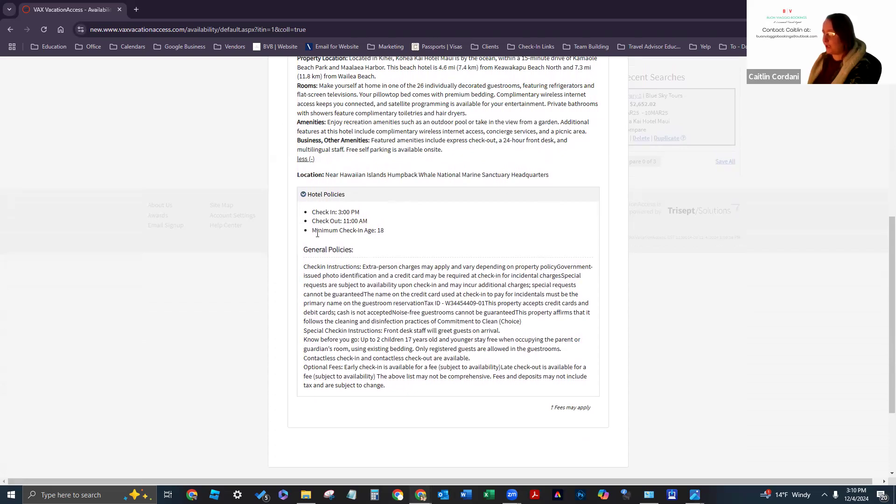
pyautogui.scroll(7, 542, 367)
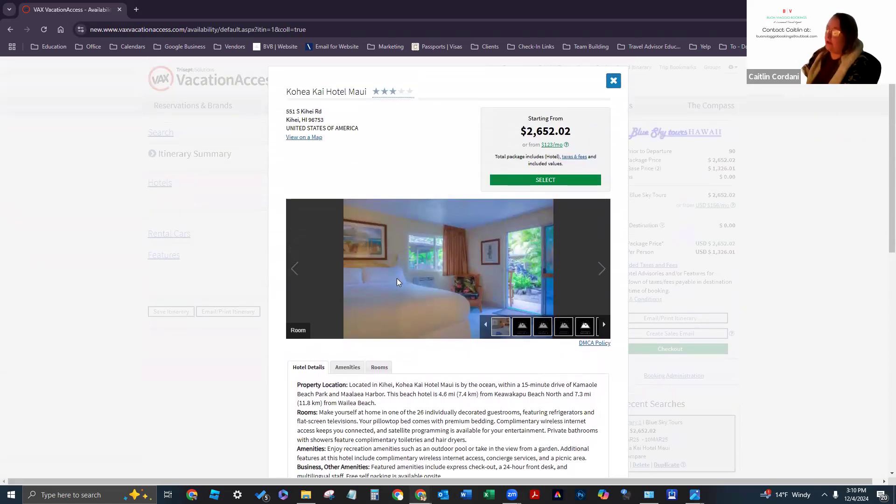
pyautogui.click(613, 81)
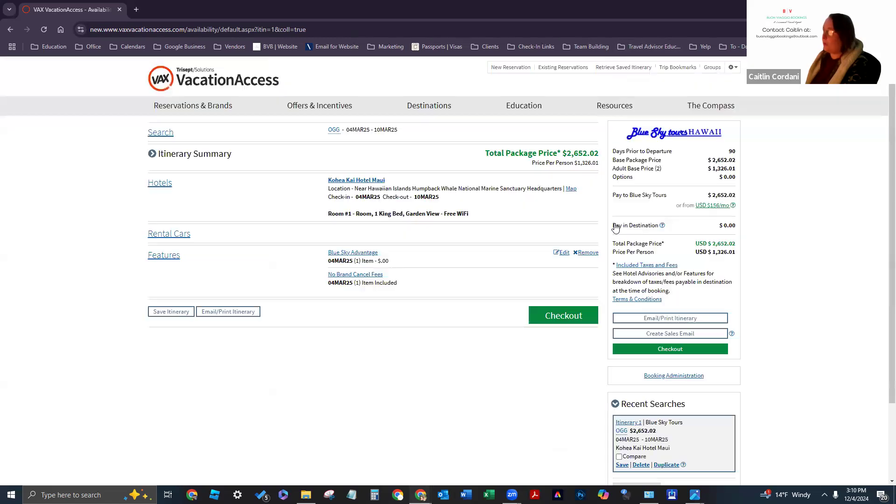
# Step: Return to the hotel results and expand Kohea Kai Hotel Maui's room list to compare room types and prices
pyautogui.click(164, 186)
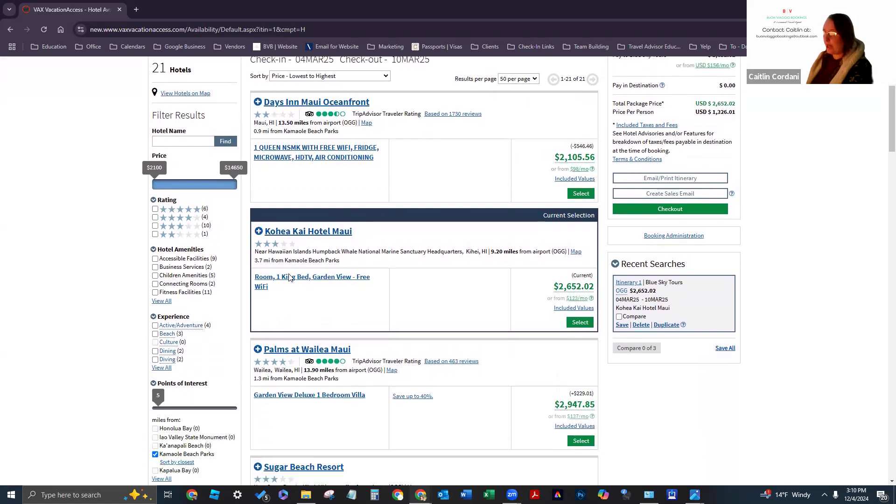
pyautogui.click(257, 232)
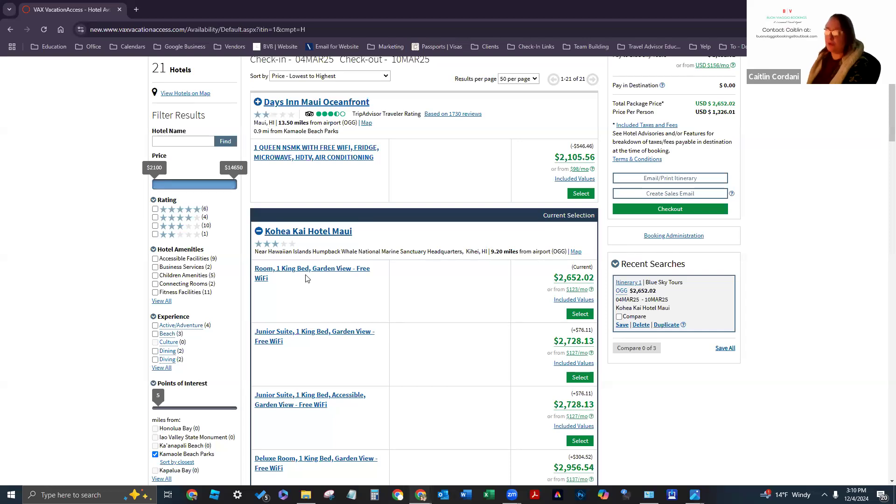
pyautogui.scroll(-1, 331, 299)
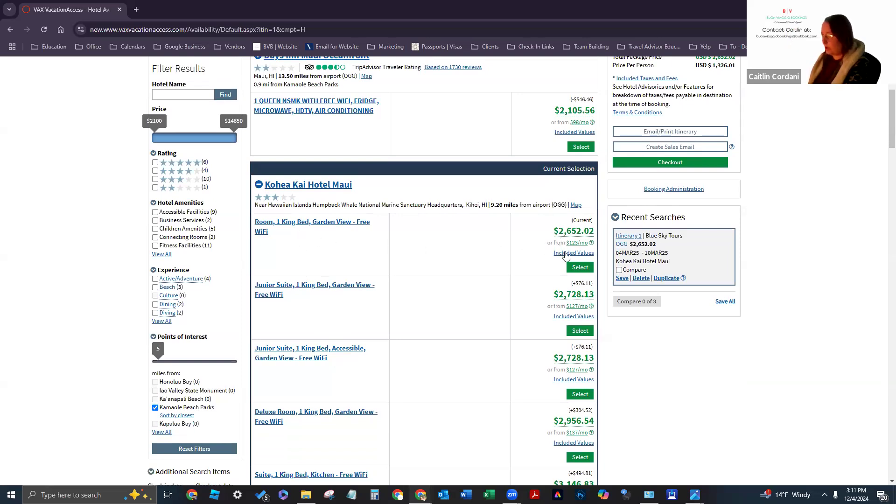
pyautogui.scroll(-1, 312, 311)
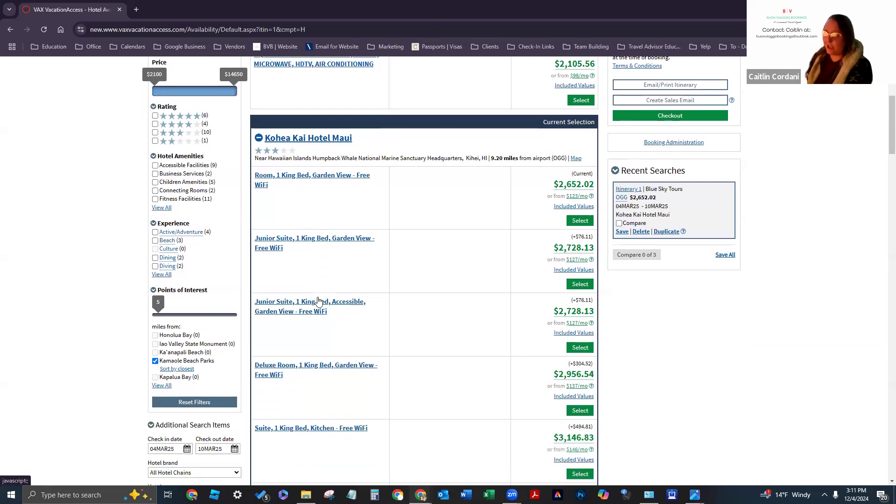
# Step: Open the room details from the Junior Suite, 1 King Bed, Garden View and expand the amenities of the basic garden-view king room
pyautogui.click(289, 242)
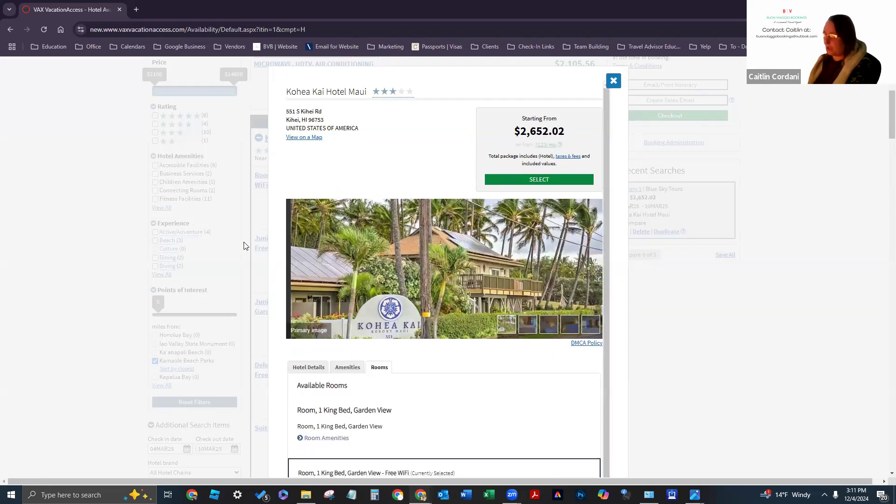
pyautogui.scroll(-3, 473, 362)
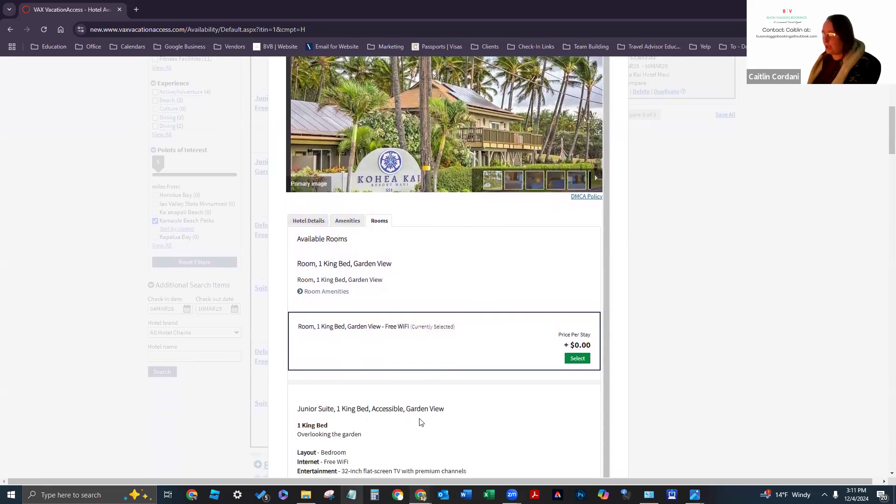
pyautogui.click(343, 292)
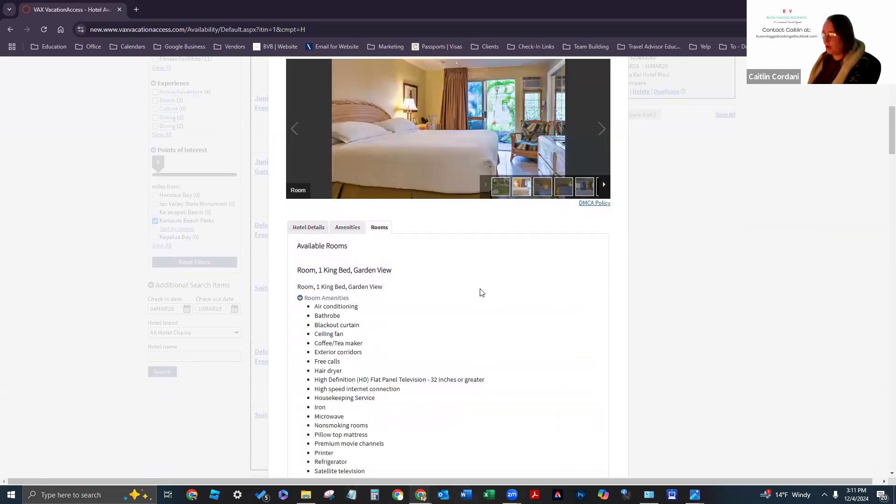
# Step: Expand the room amenities of the Junior Suite, 1 King Bed, Accessible, Garden View and read through its description and amenity list
pyautogui.scroll(-8, 430, 267)
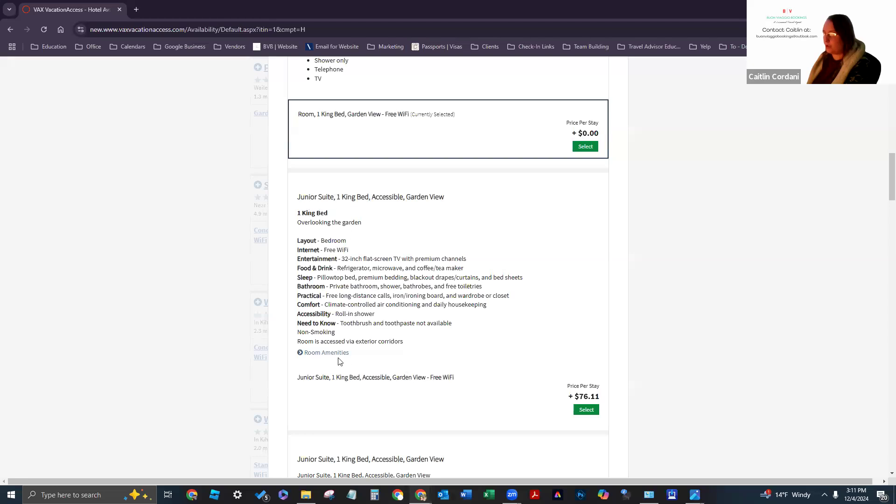
pyautogui.click(331, 354)
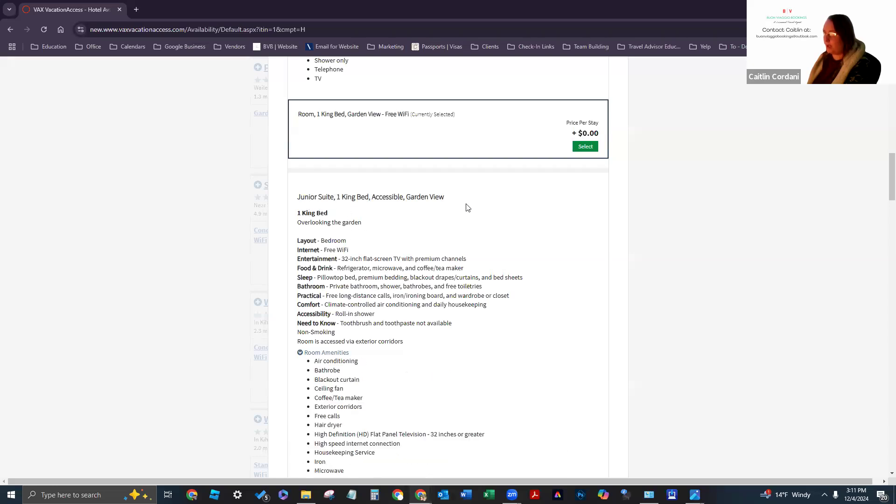
pyautogui.scroll(-1, 490, 329)
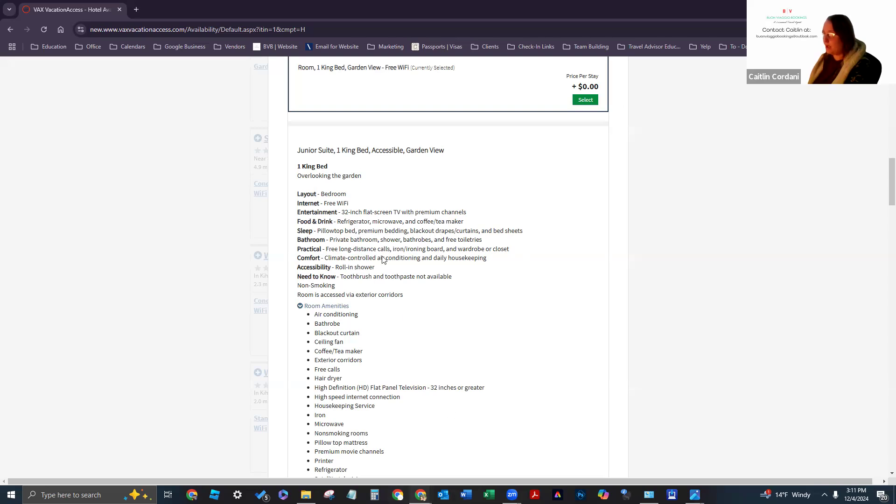
pyautogui.scroll(-1, 382, 240)
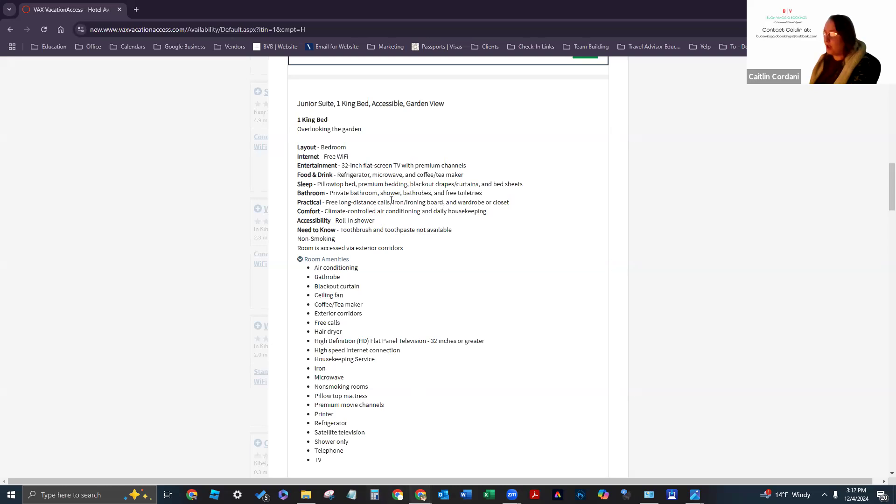
pyautogui.scroll(-1, 430, 236)
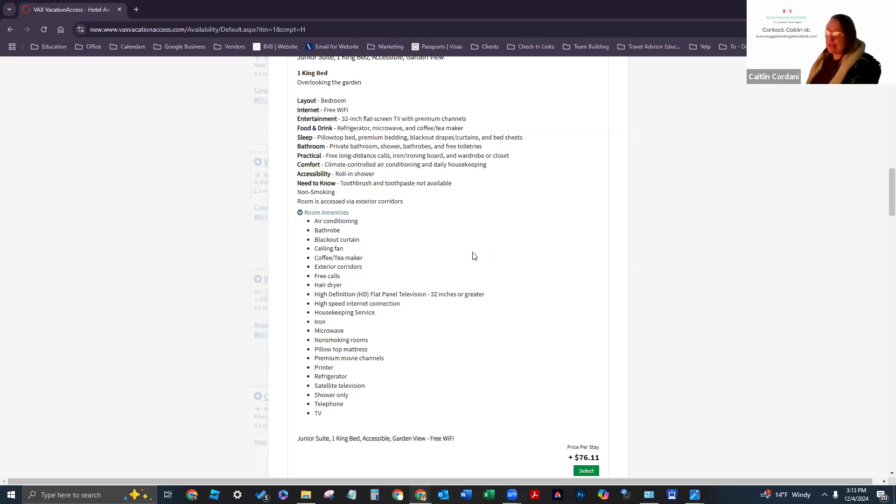
pyautogui.scroll(-1, 508, 285)
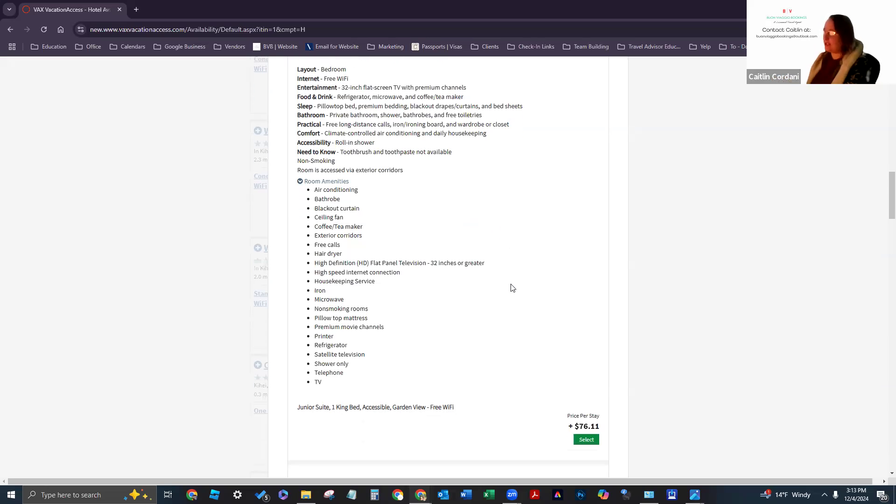
# Step: Compare the remaining junior suite and deluxe garden-view options and their stay prices in Kohea Kai Hotel Maui's room details
pyautogui.scroll(-3, 512, 287)
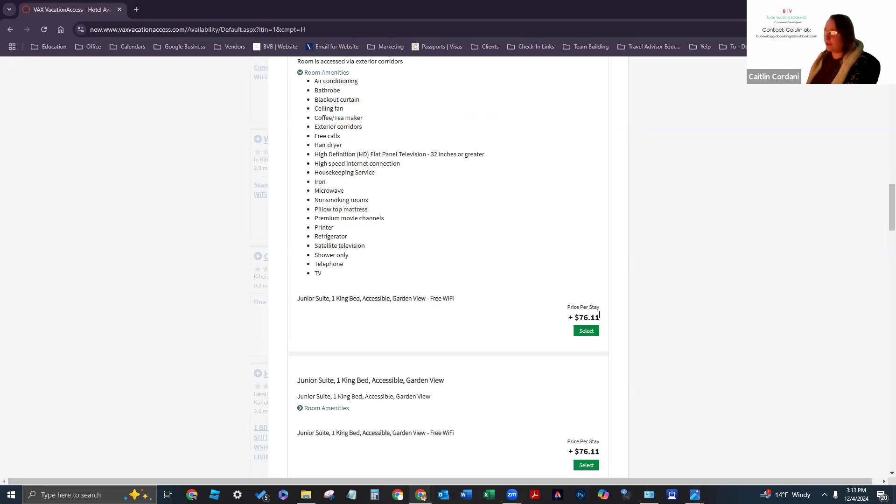
pyautogui.scroll(-2, 494, 365)
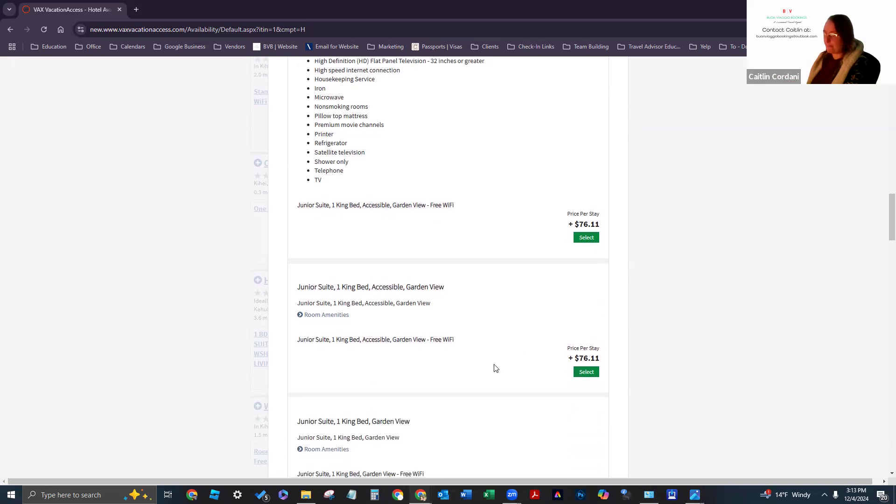
pyautogui.scroll(-3, 518, 317)
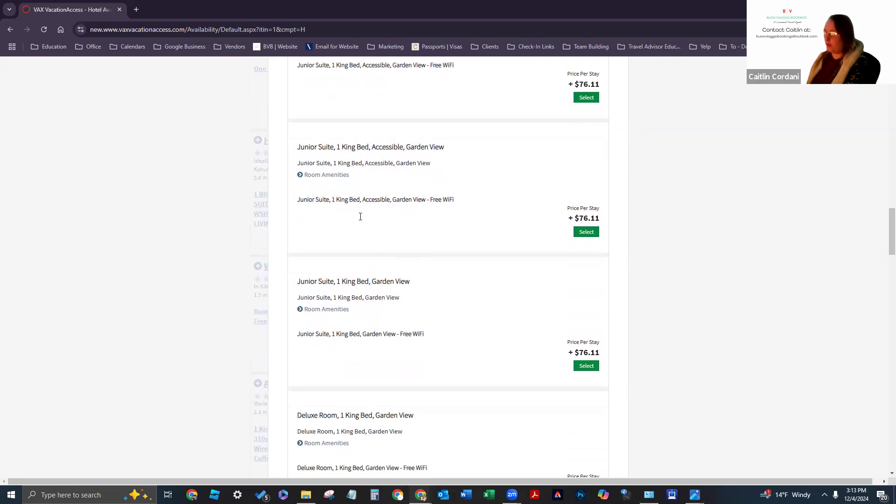
pyautogui.scroll(2, 364, 178)
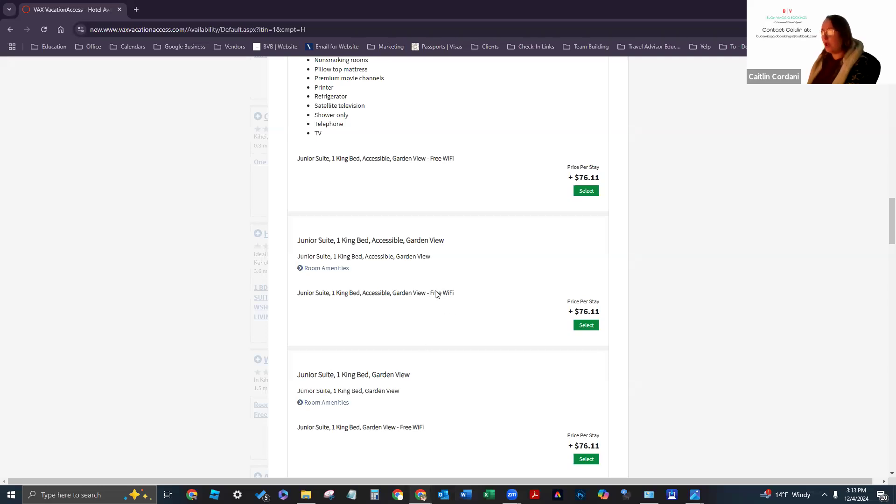
pyautogui.scroll(-1, 363, 322)
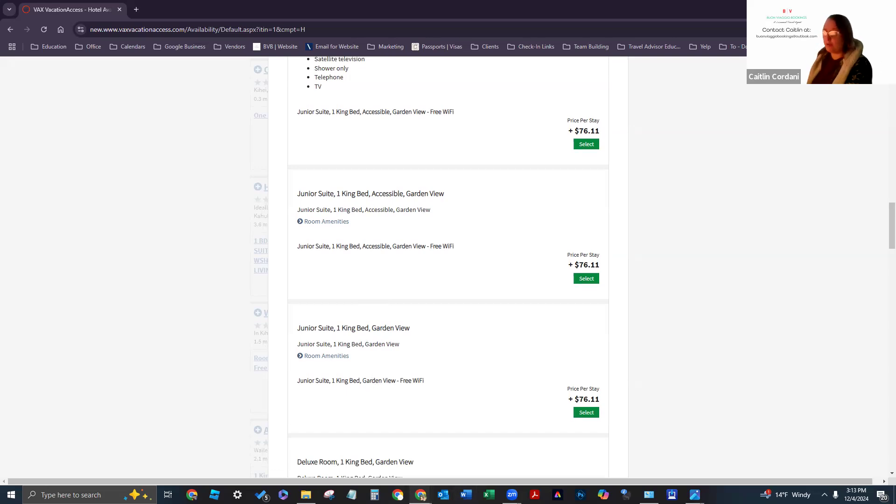
pyautogui.scroll(-1, 444, 341)
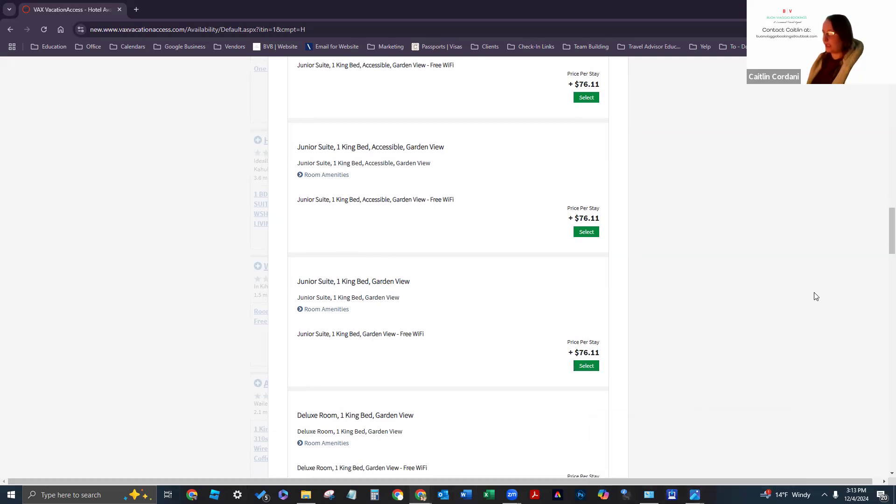
pyautogui.scroll(-6, 815, 296)
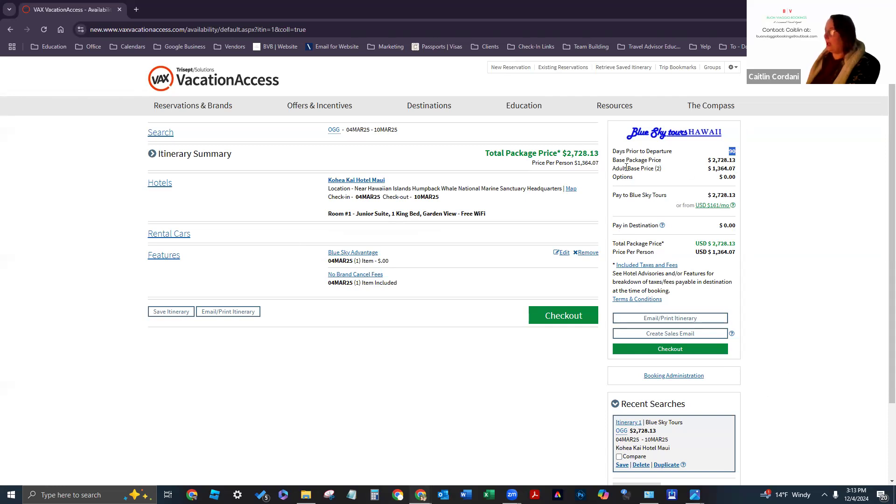
# Step: Review the base package price, adult base price and options cost in the Blue Sky Tours price breakdown
pyautogui.moveTo(710, 159); pyautogui.dragTo(736, 158)
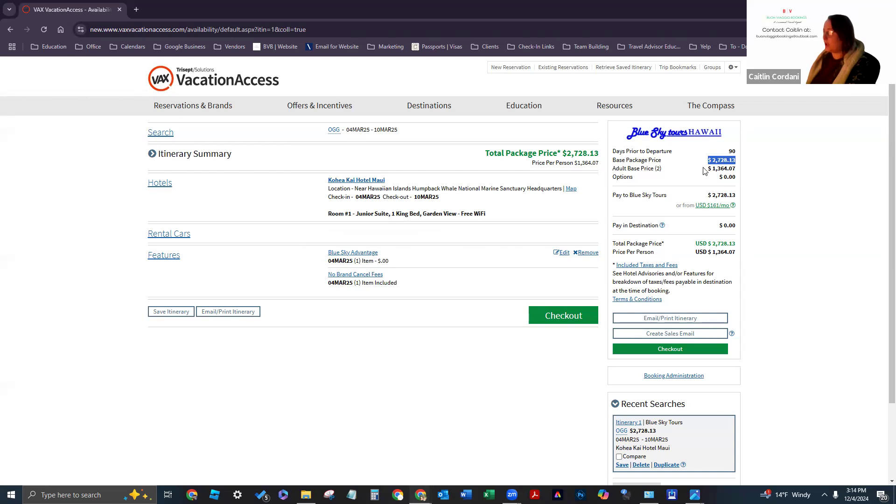
pyautogui.moveTo(710, 169); pyautogui.dragTo(735, 168)
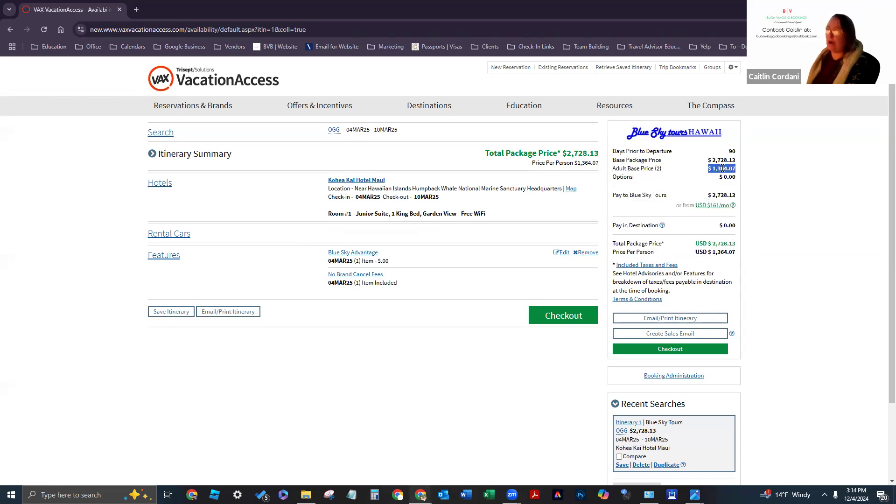
pyautogui.click(708, 183)
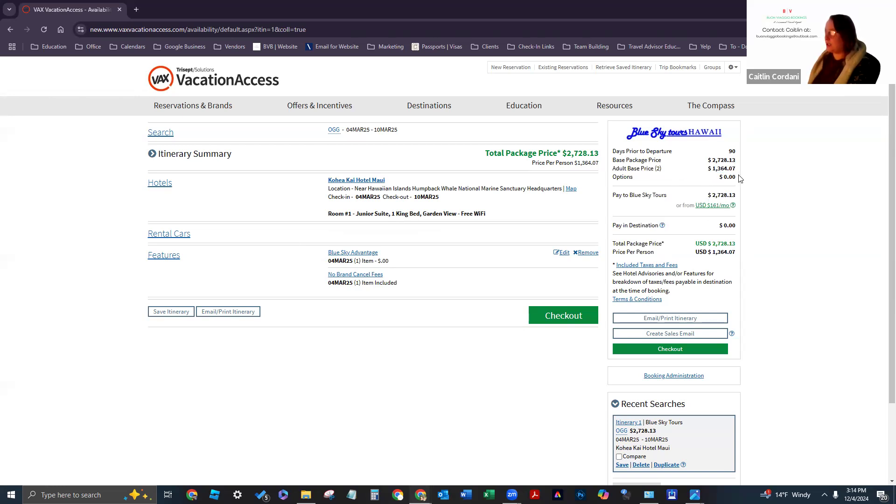
pyautogui.moveTo(740, 175); pyautogui.dragTo(724, 174)
pyautogui.click(645, 229)
pyautogui.click(167, 316)
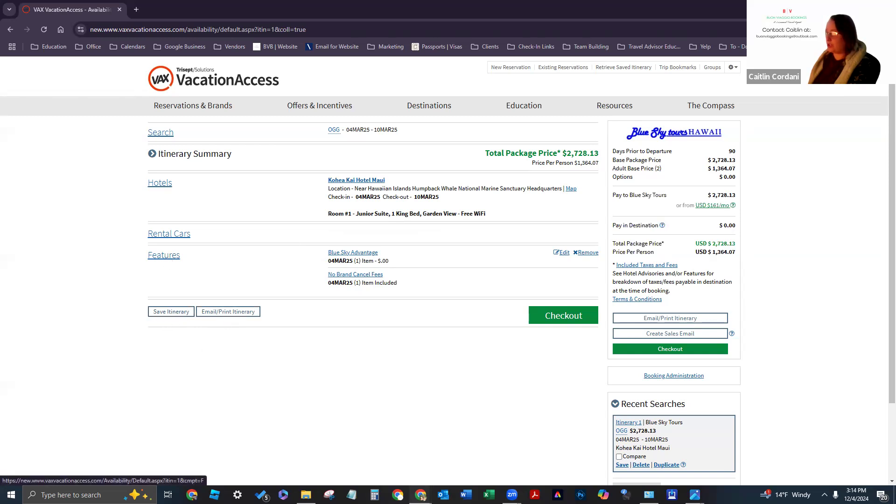
pyautogui.moveTo(723, 177); pyautogui.dragTo(736, 176)
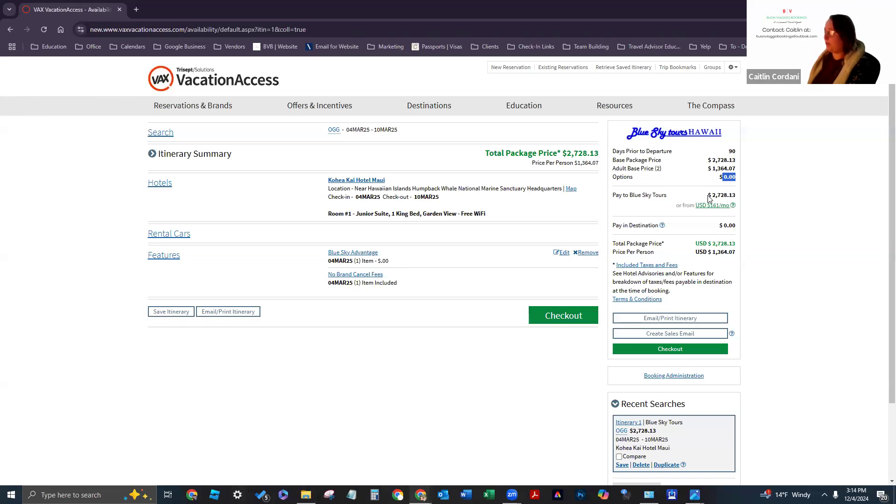
# Step: Check the amounts payable to Blue Sky Tours and in destination, plus the total and per-person package prices
pyautogui.moveTo(714, 193)
pyautogui.mouseDown()
pyautogui.moveTo(665, 245)
pyautogui.moveTo(732, 191)
pyautogui.moveTo(736, 204)
pyautogui.moveTo(723, 194)
pyautogui.mouseUp()
pyautogui.moveTo(739, 255); pyautogui.dragTo(721, 225)
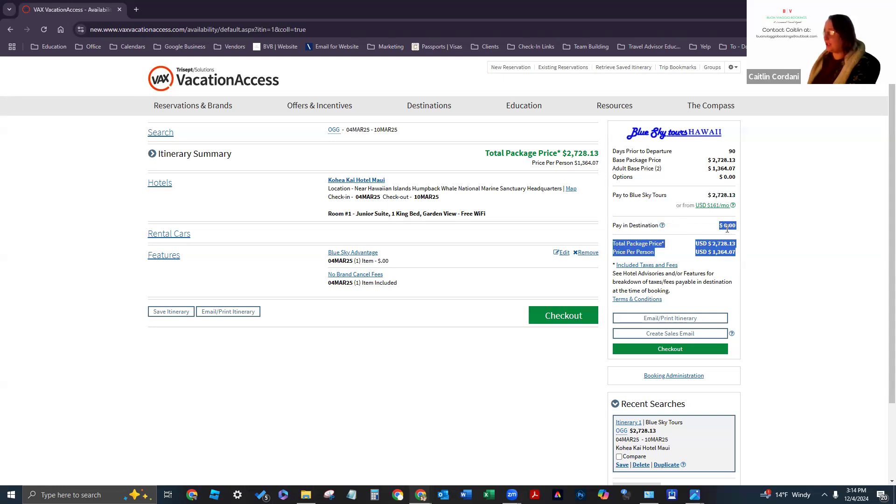
pyautogui.click(727, 228)
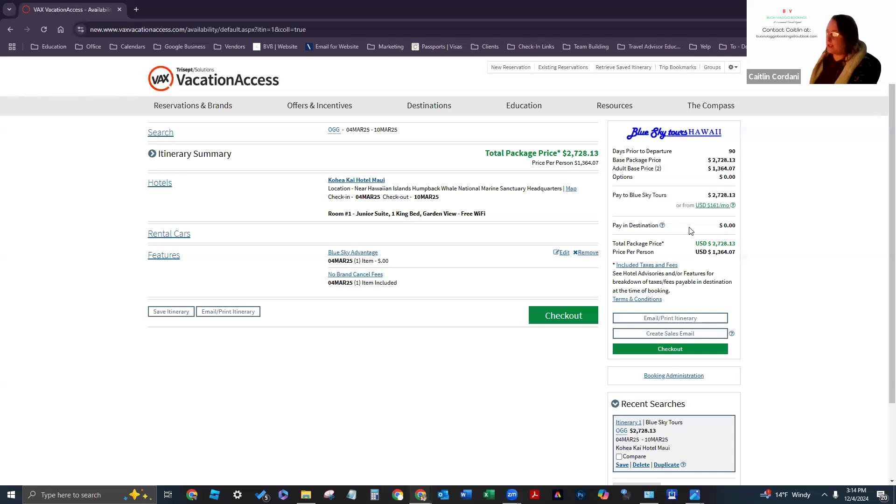
pyautogui.moveTo(620, 243); pyautogui.dragTo(737, 250)
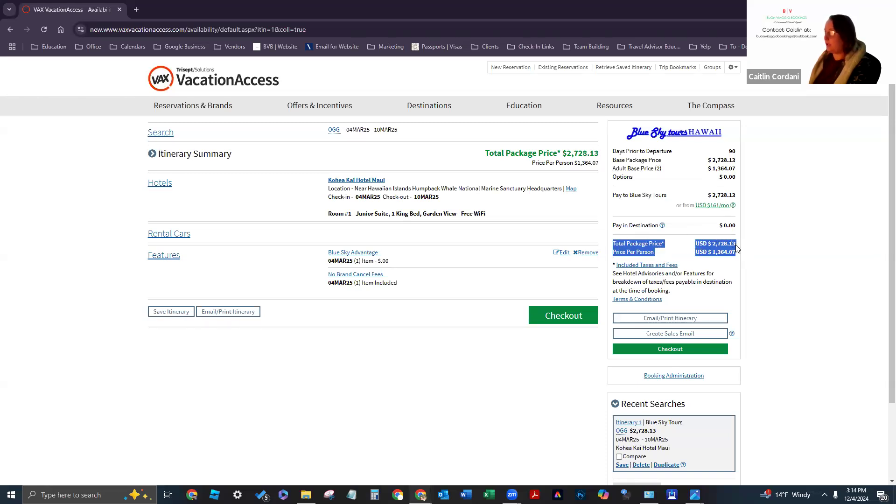
pyautogui.click(690, 269)
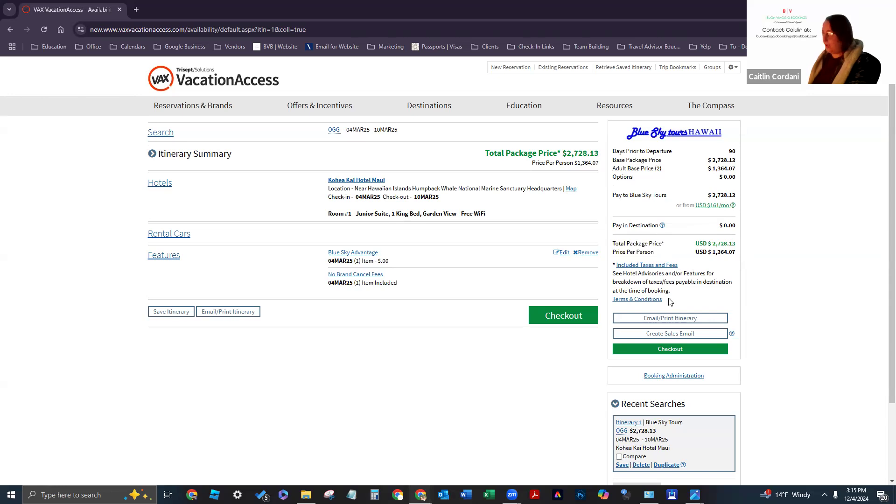
# Step: Open the included taxes and fees breakdown and check the hotel taxes and the charges payable in destination
pyautogui.click(653, 265)
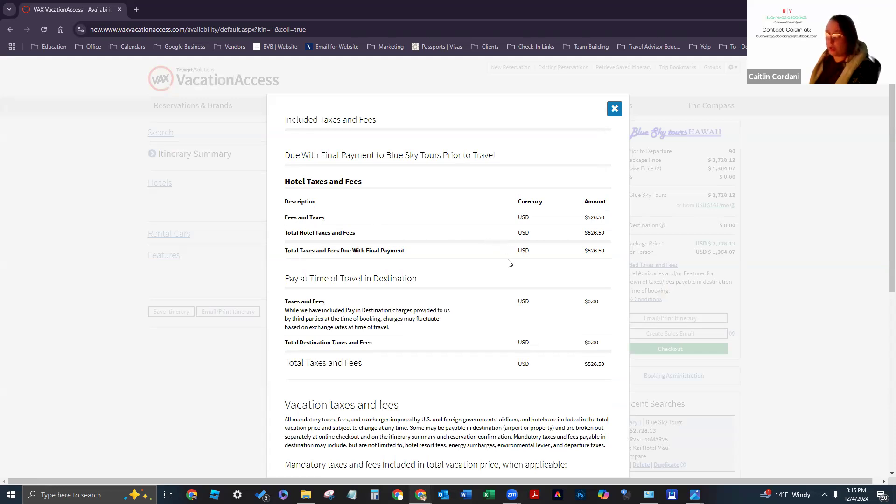
pyautogui.moveTo(584, 218); pyautogui.dragTo(606, 222)
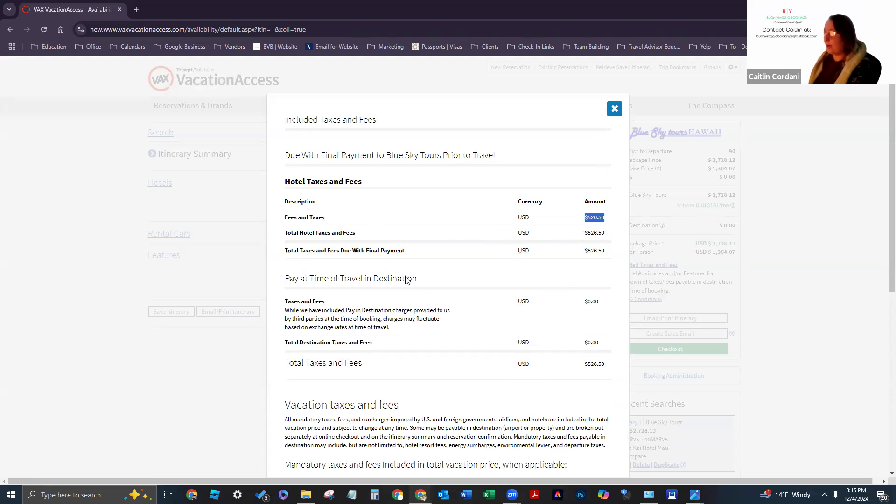
pyautogui.scroll(-1, 568, 258)
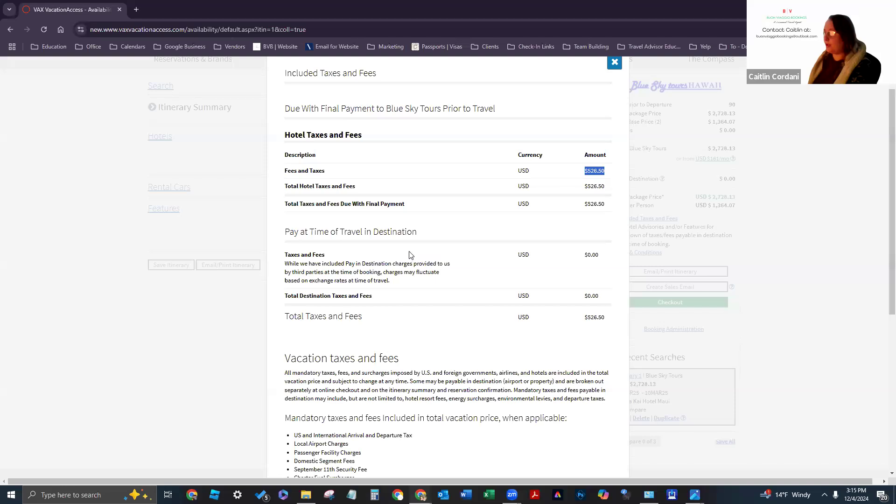
pyautogui.scroll(-1, 408, 256)
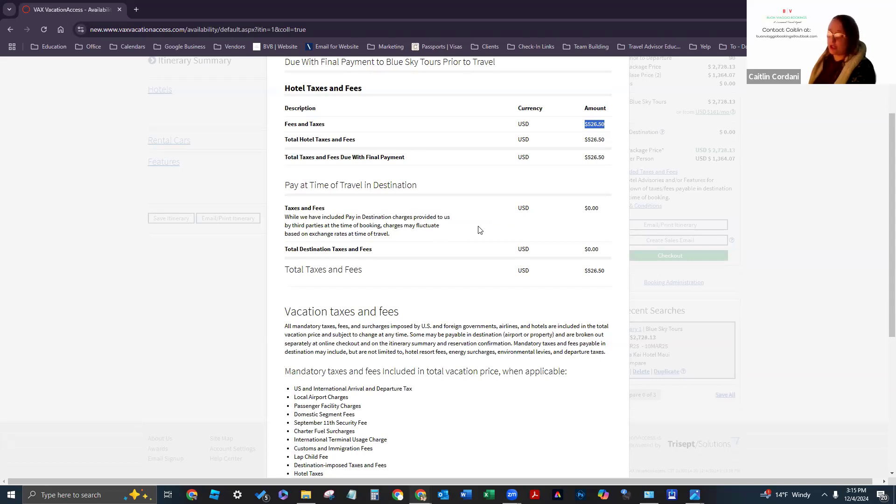
pyautogui.moveTo(606, 208); pyautogui.dragTo(585, 234)
# Step: Read the mandatory vacation taxes and optional services information, and close the taxes and fees breakdown
pyautogui.scroll(-1, 513, 252)
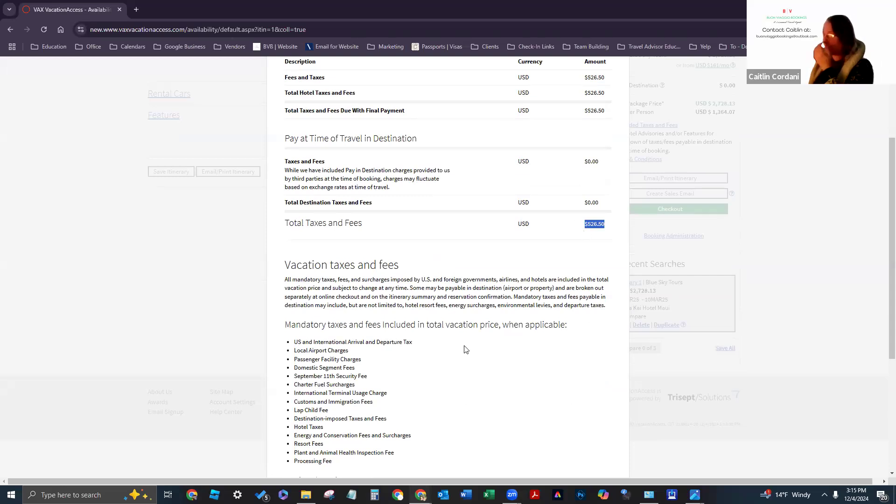
pyautogui.scroll(-2, 466, 355)
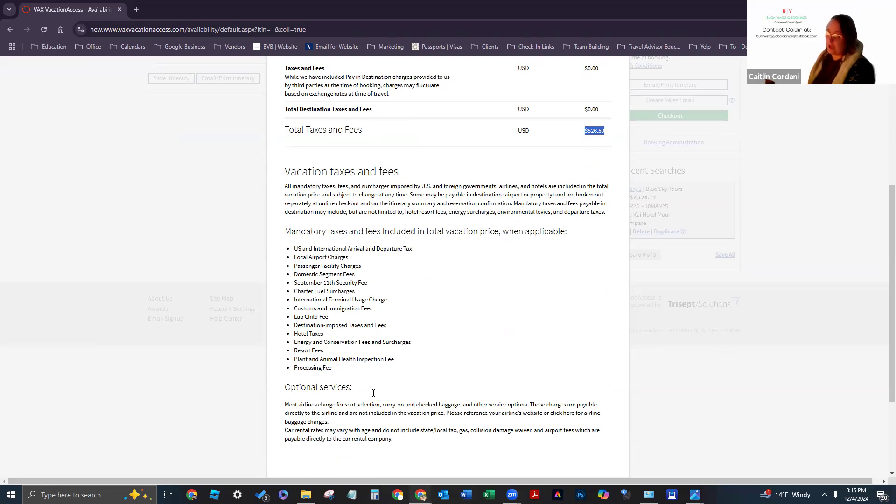
pyautogui.scroll(-1, 392, 312)
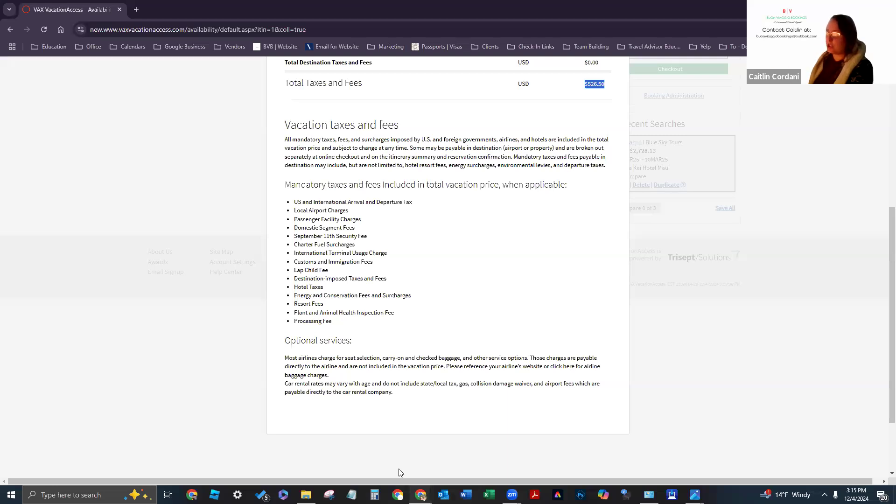
pyautogui.scroll(1, 481, 377)
pyautogui.scroll(5, 484, 377)
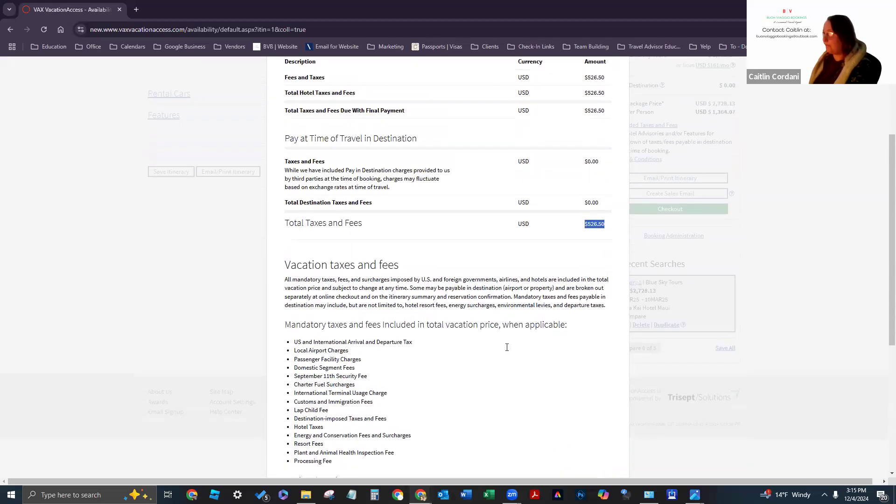
pyautogui.click(615, 109)
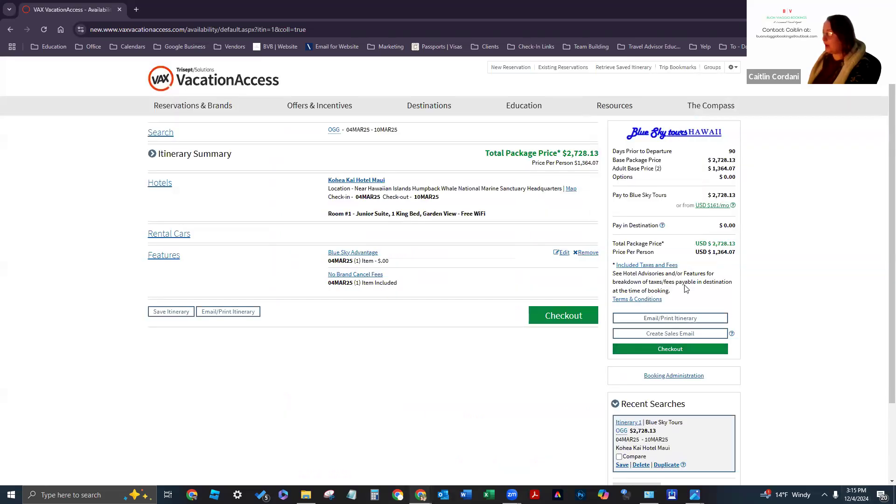
# Step: Open Booking Administration and compare the percentage and dollar options for increasing the commission, leaving the dollar option selected
pyautogui.scroll(-1, 698, 299)
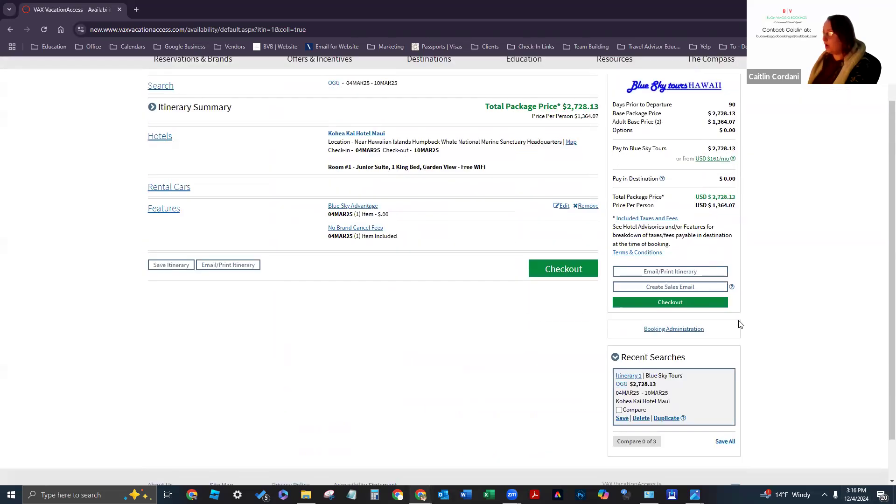
pyautogui.click(694, 330)
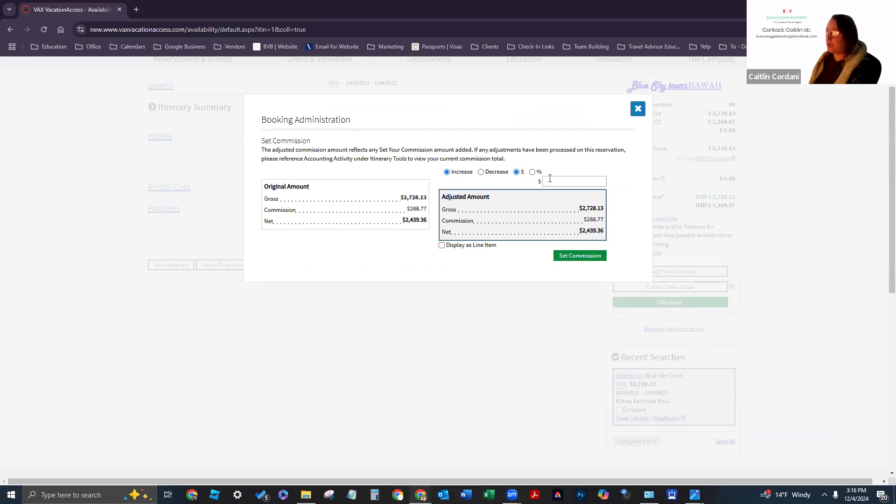
pyautogui.click(549, 180)
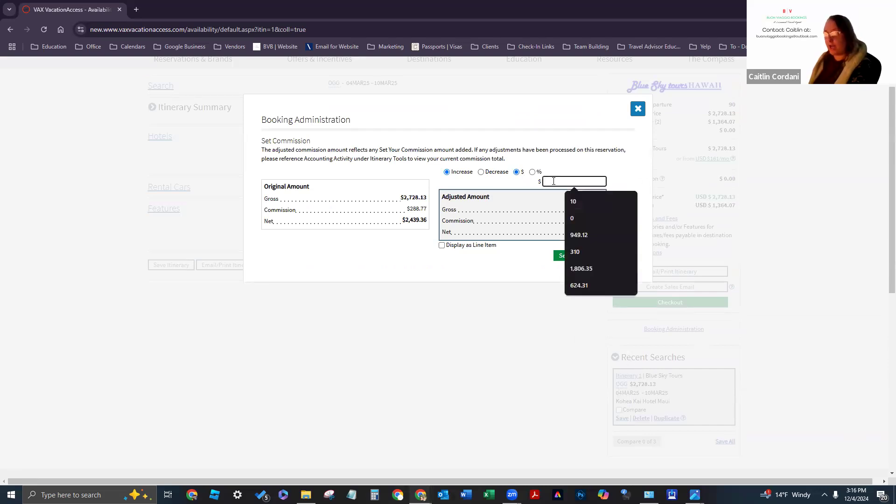
pyautogui.click(532, 172)
pyautogui.click(565, 181)
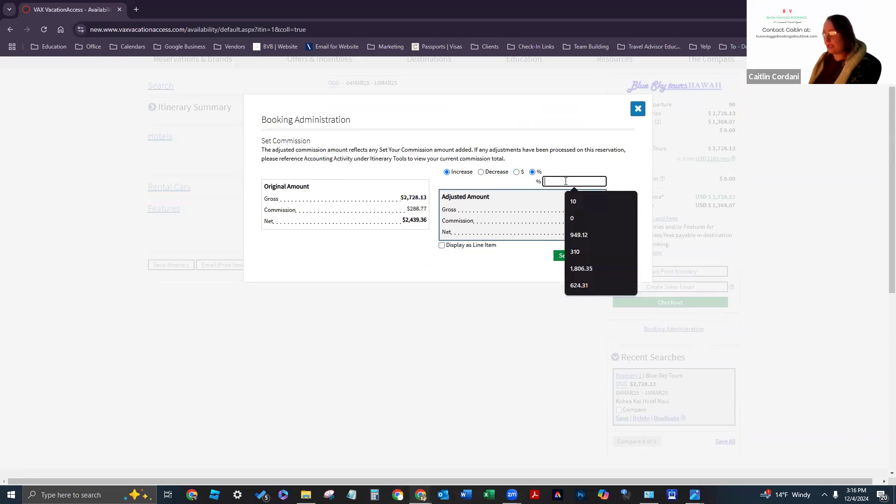
pyautogui.click(517, 172)
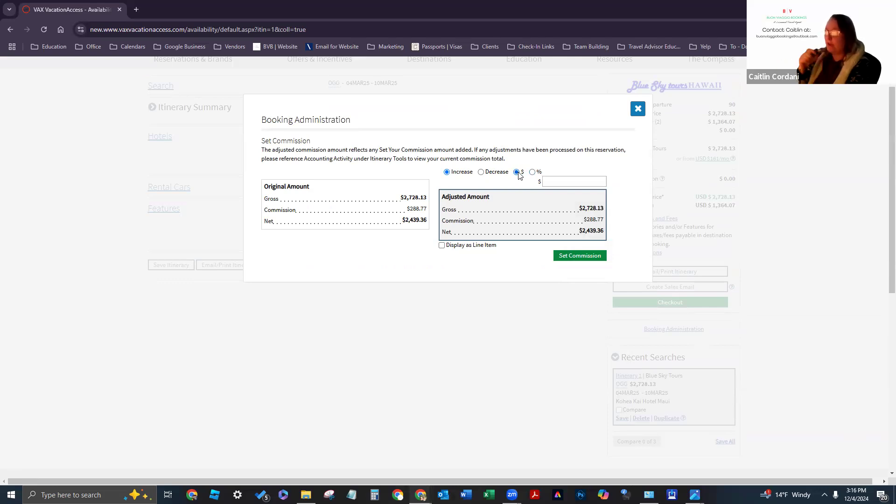
pyautogui.click(516, 172)
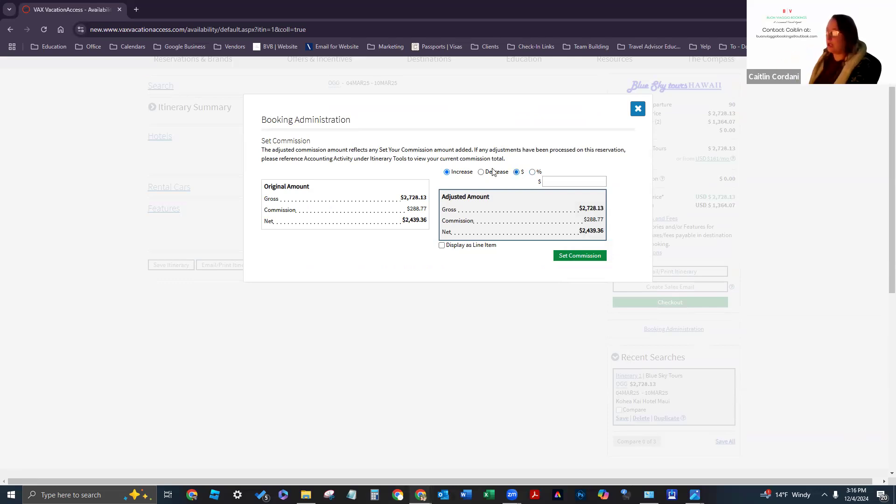
# Step: Examine the commission adjustment field and adjusted amounts, and close Booking Administration without setting a commission
pyautogui.click(551, 182)
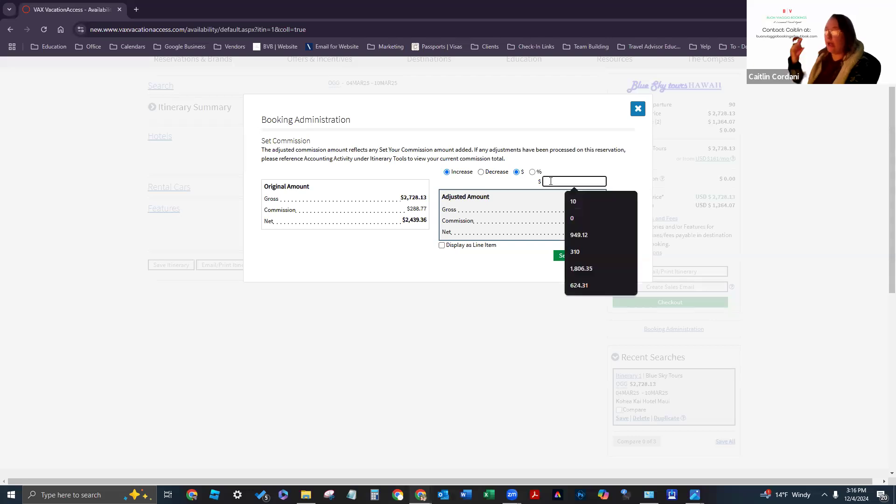
pyautogui.click(498, 190)
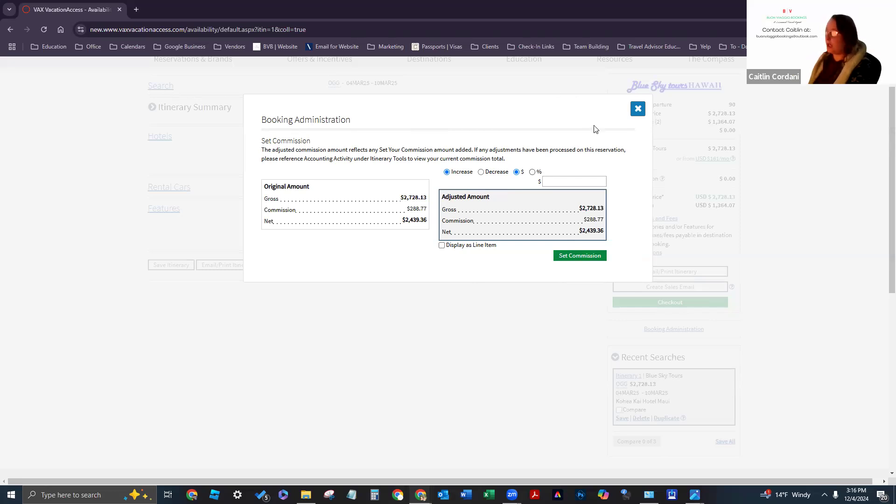
pyautogui.moveTo(600, 215)
pyautogui.mouseDown()
pyautogui.moveTo(583, 210)
pyautogui.moveTo(585, 218)
pyautogui.mouseUp()
pyautogui.click(637, 109)
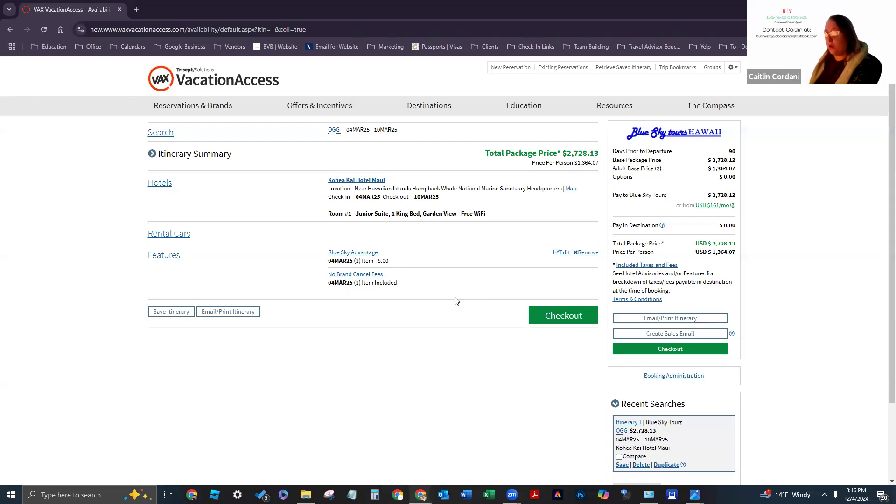
pyautogui.click(236, 316)
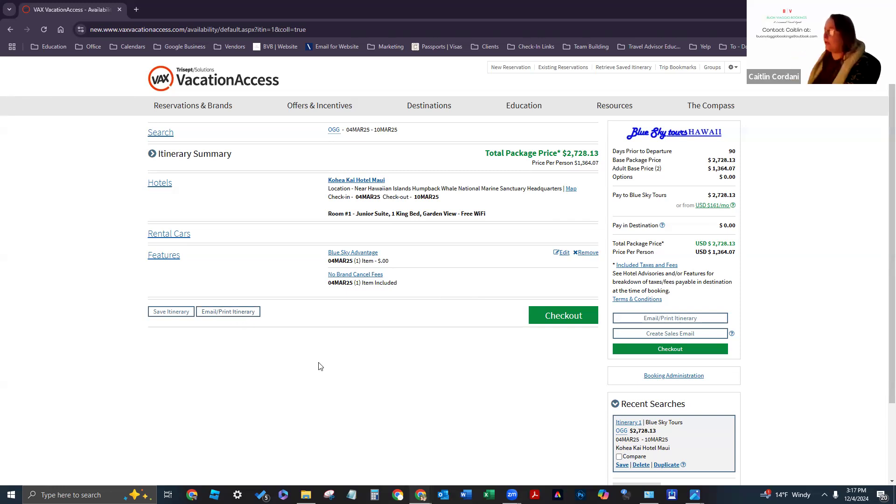
# Step: Reopen Booking Administration to review the original and adjusted commission amounts, and close it without setting a commission
pyautogui.click(655, 377)
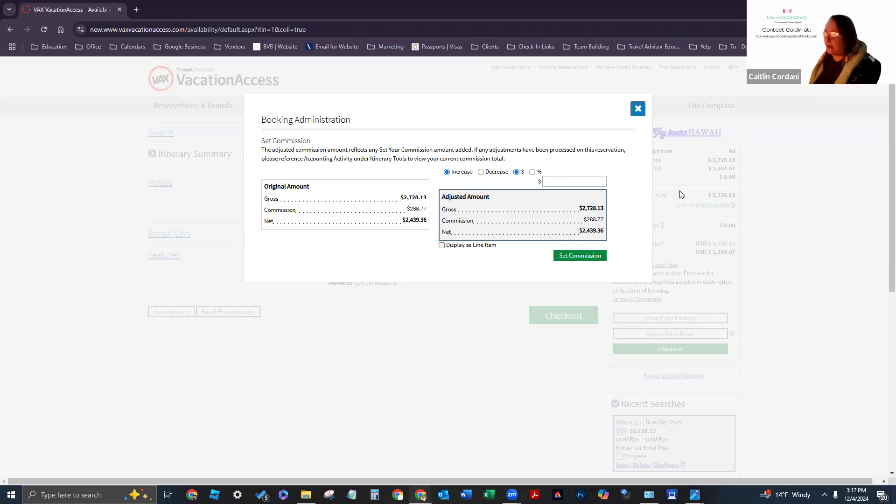
pyautogui.click(634, 109)
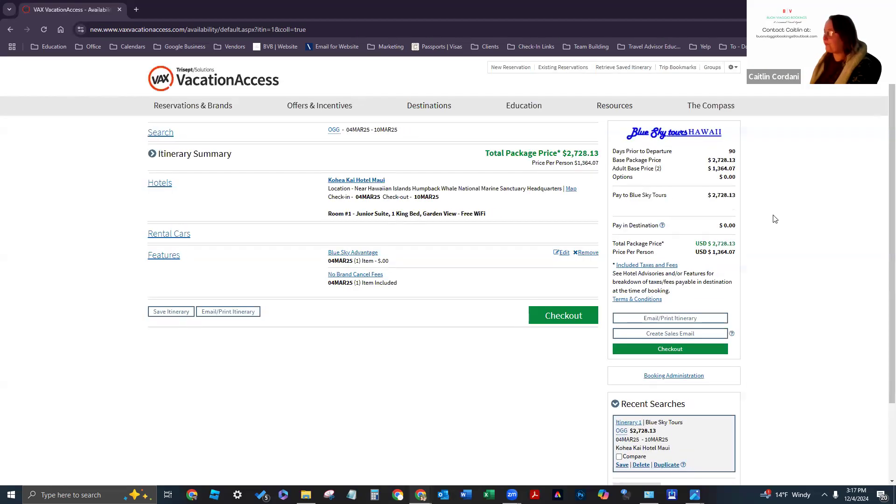
# Step: Save the Kohea Kai Hotel Maui itinerary from the recent searches under the name "Training Itinerary - 1"
pyautogui.scroll(-2, 811, 250)
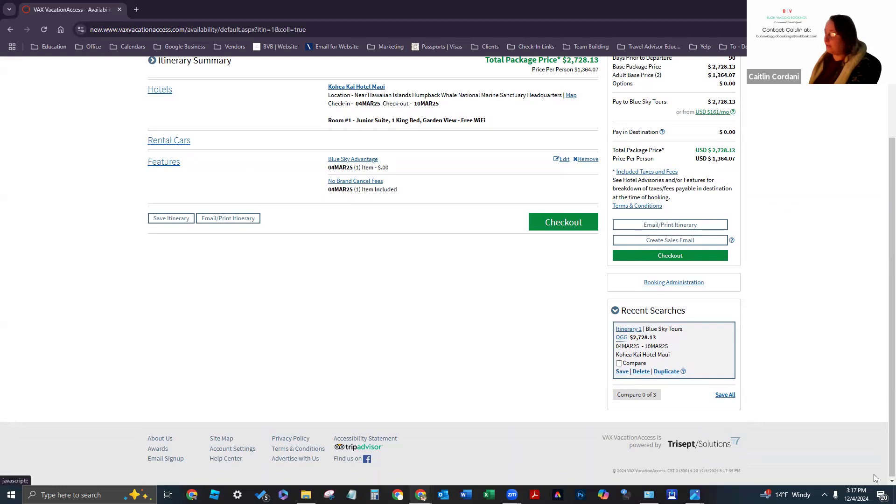
pyautogui.click(623, 372)
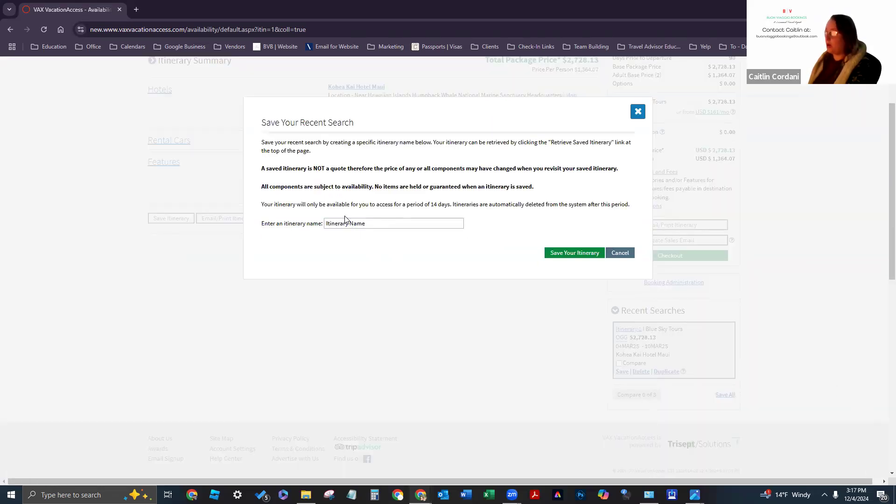
pyautogui.click(349, 224)
pyautogui.write('Tra')
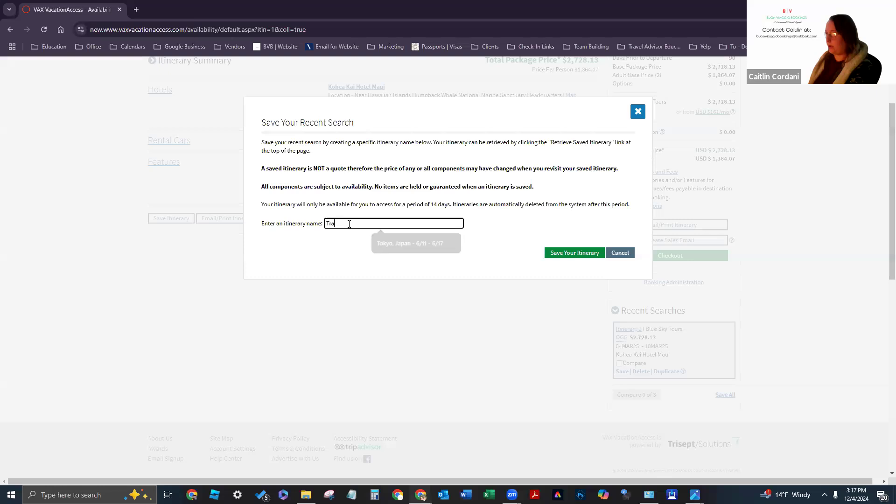
pyautogui.write('ining Itinerary - 1')
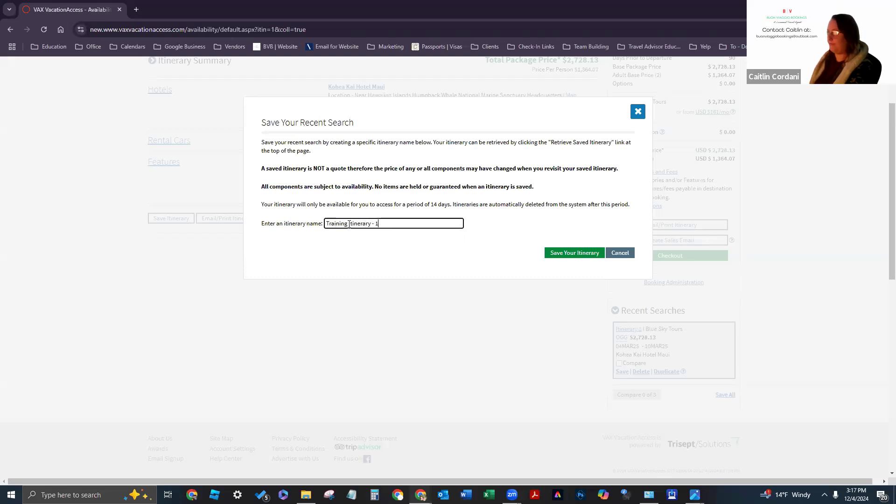
pyautogui.press('Return')
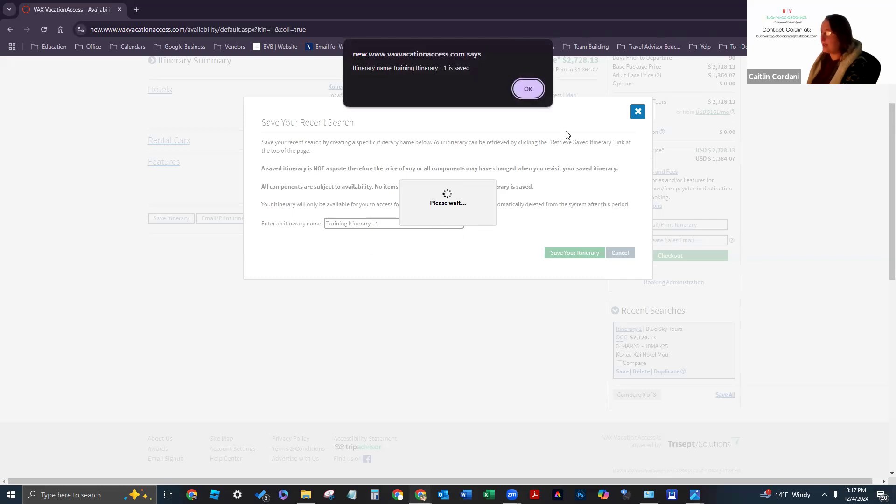
pyautogui.click(528, 83)
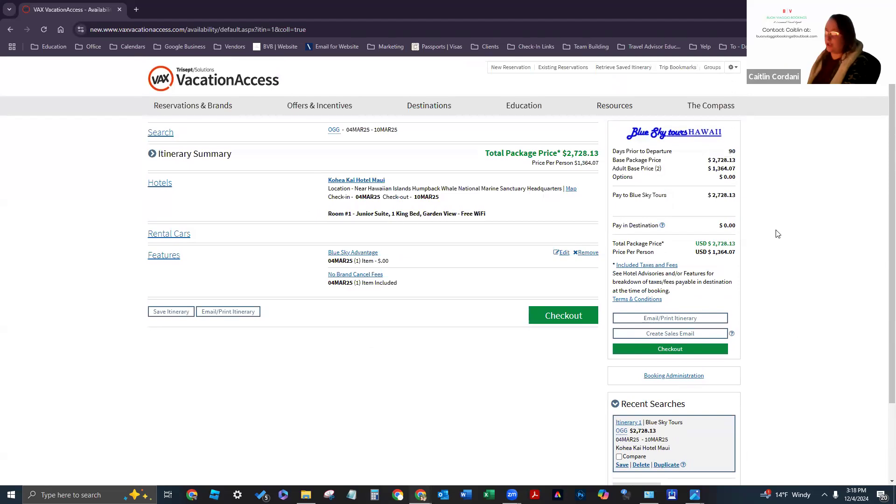
# Step: Return to the VAX VacationAccess home page and retrieve the saved itinerary "Training Itinerary - 1"
pyautogui.click(169, 84)
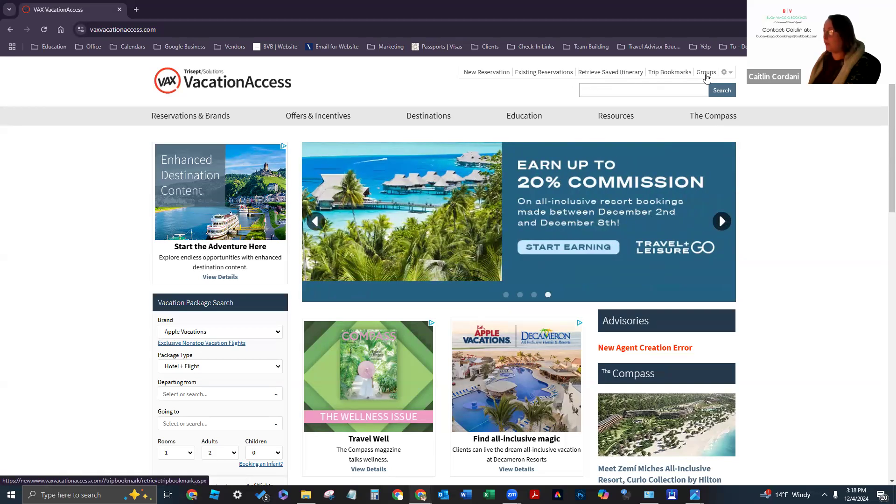
pyautogui.click(612, 72)
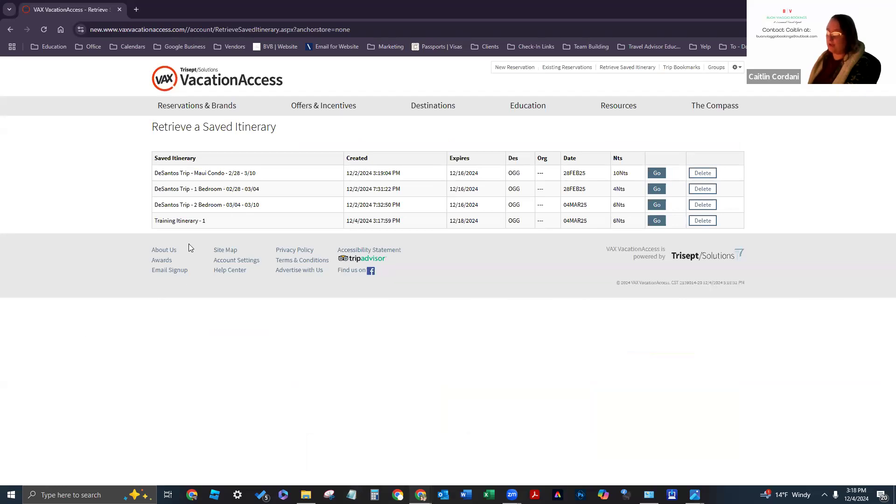
pyautogui.click(658, 223)
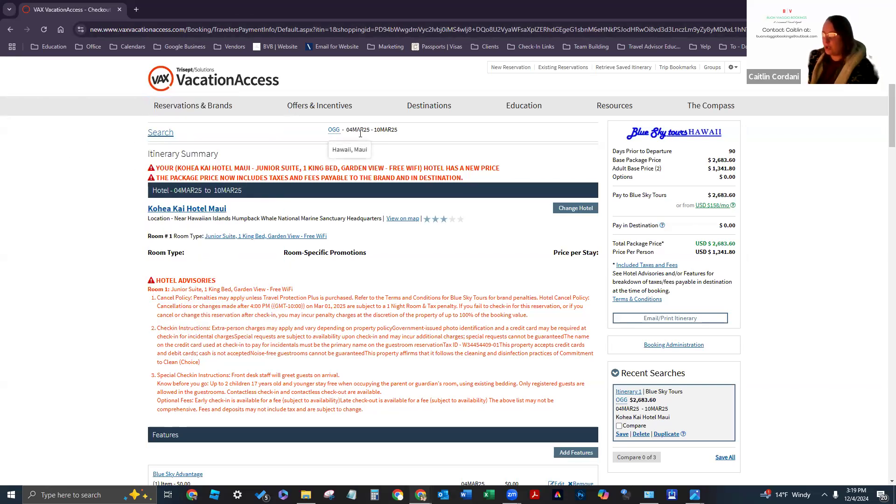
# Step: Check the retrieved itinerary's travel dates, hotel price-change notice and base package price
pyautogui.moveTo(346, 129); pyautogui.dragTo(410, 132)
pyautogui.click(410, 132)
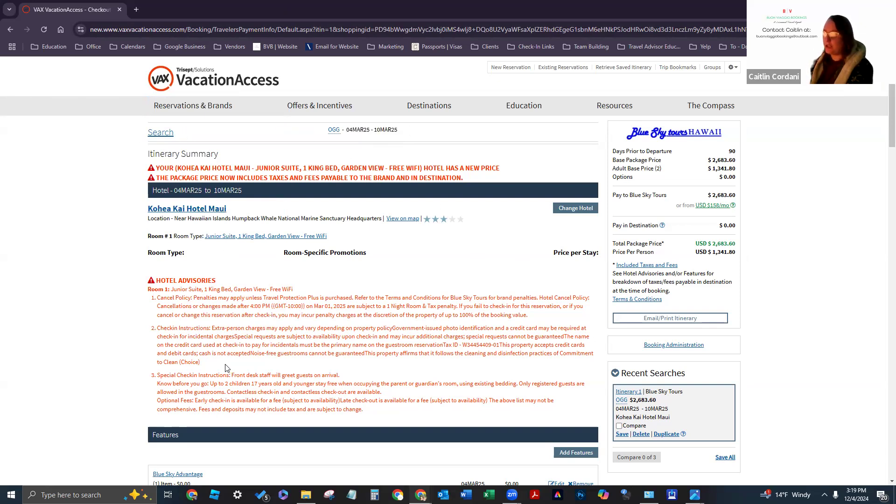
pyautogui.moveTo(150, 178); pyautogui.dragTo(133, 171)
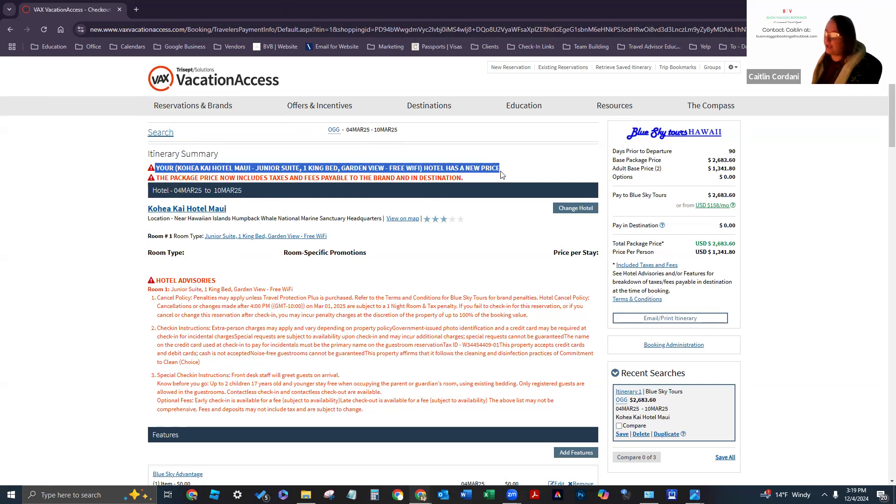
pyautogui.moveTo(711, 160); pyautogui.dragTo(737, 160)
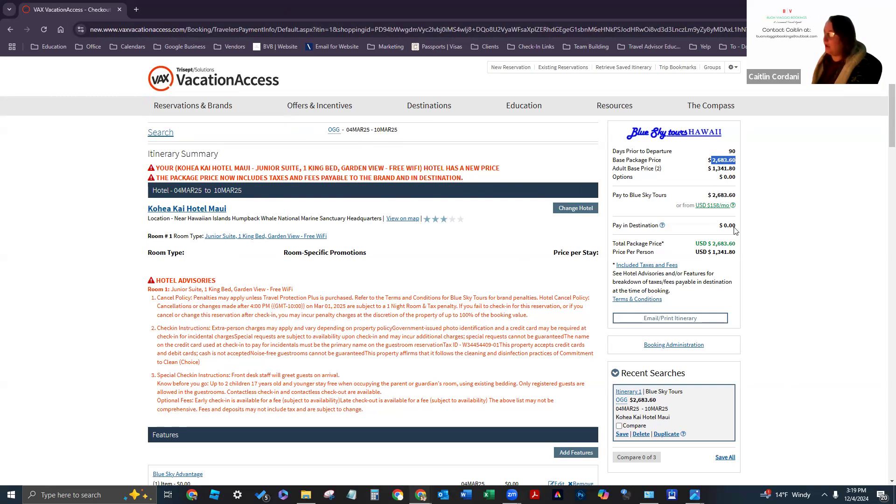
pyautogui.click(128, 325)
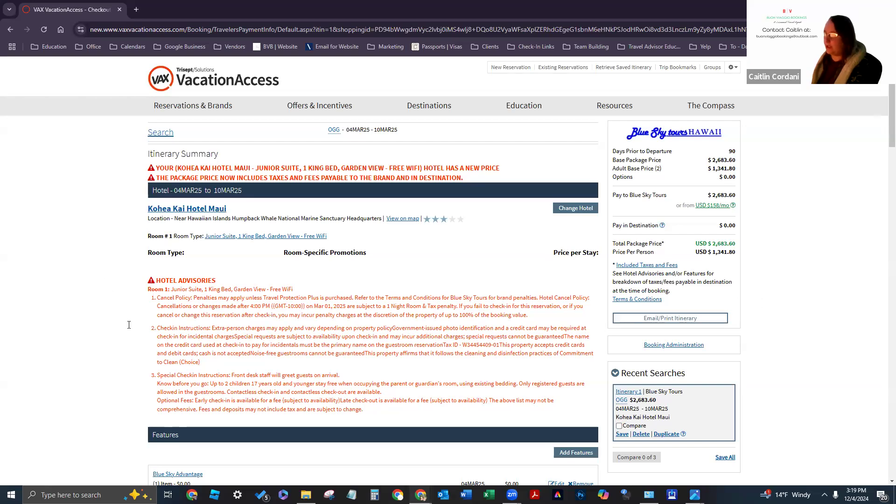
# Step: Read the hotel advisories for the Junior Suite, covering the cancel policy, check-in instructions and optional fees
pyautogui.scroll(-1, 140, 280)
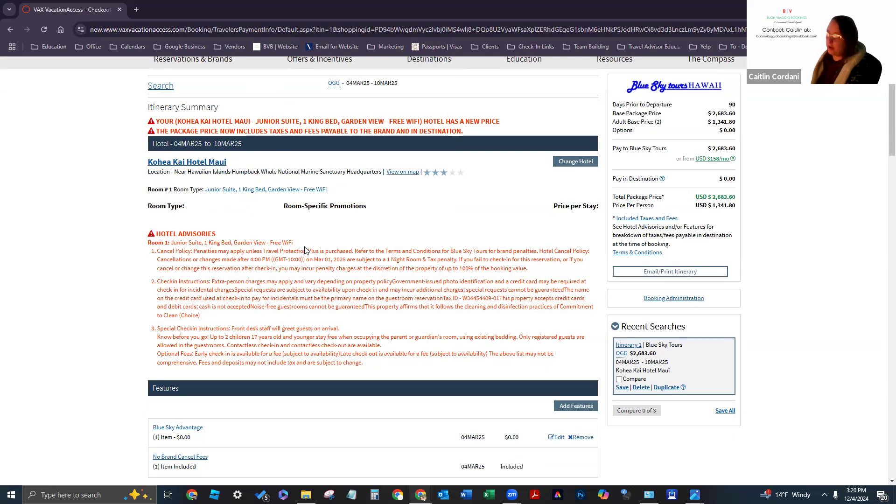
pyautogui.scroll(-1, 155, 194)
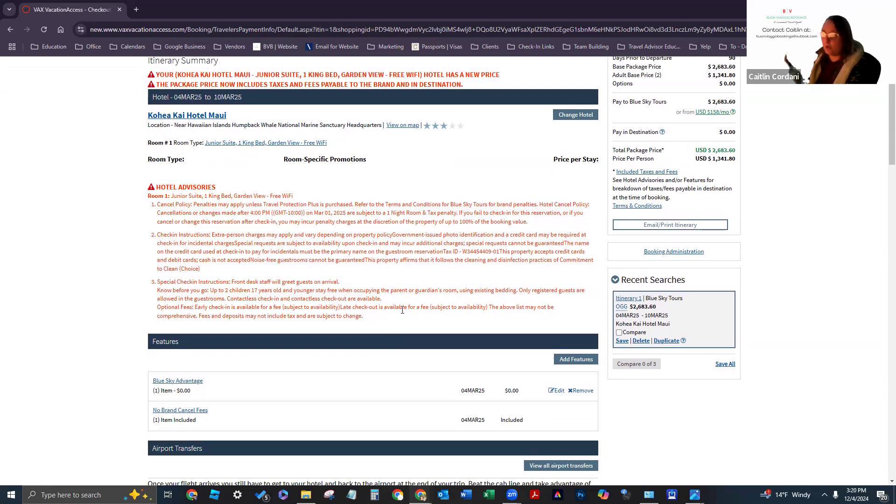
pyautogui.moveTo(388, 321); pyautogui.dragTo(358, 308)
pyautogui.moveTo(255, 278); pyautogui.dragTo(155, 185)
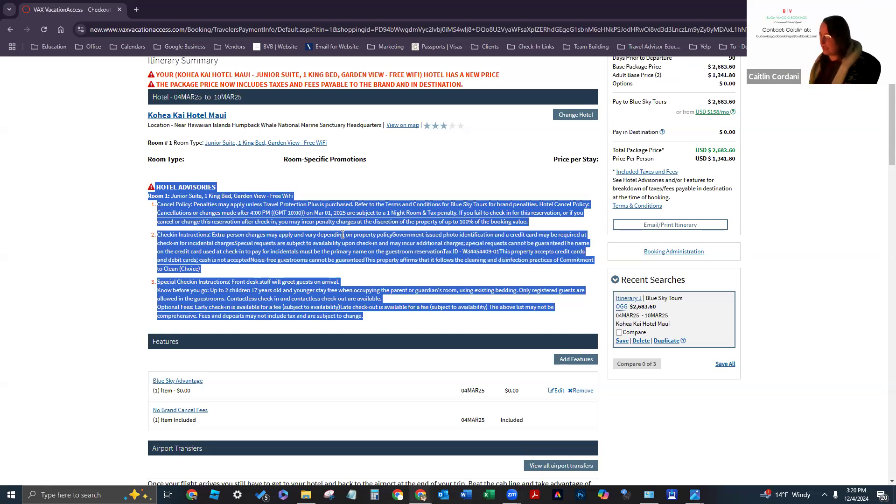
pyautogui.click(324, 251)
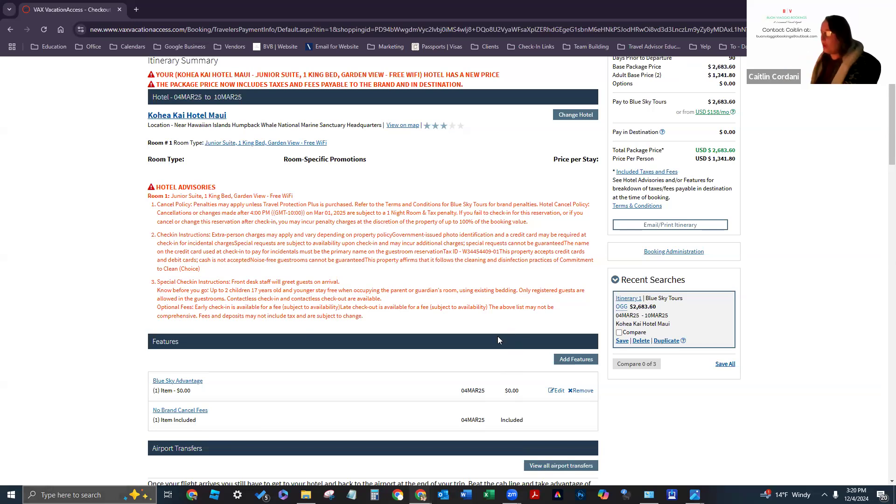
# Step: Start adding features to the itinerary and expand the list of available features
pyautogui.scroll(-1, 498, 337)
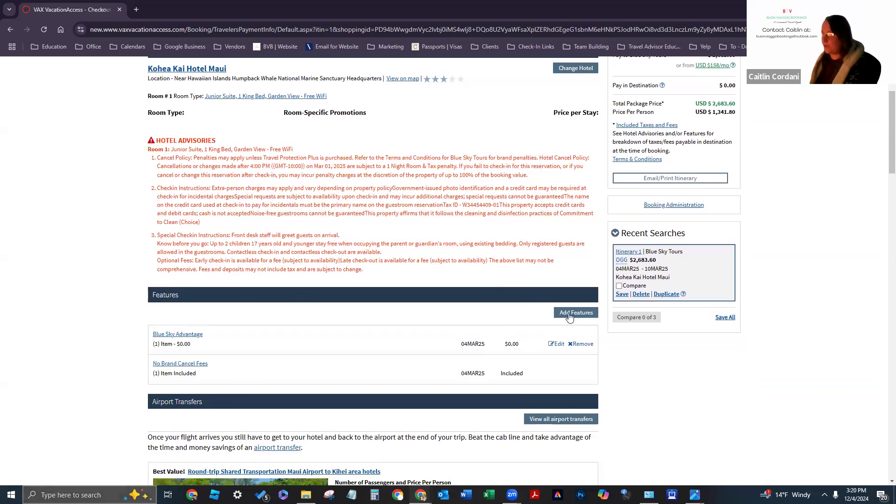
pyautogui.scroll(-1, 272, 316)
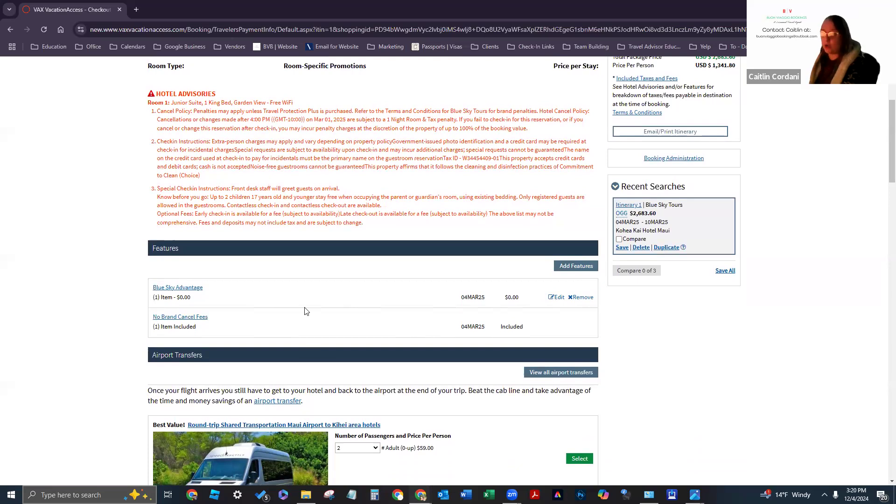
pyautogui.click(576, 266)
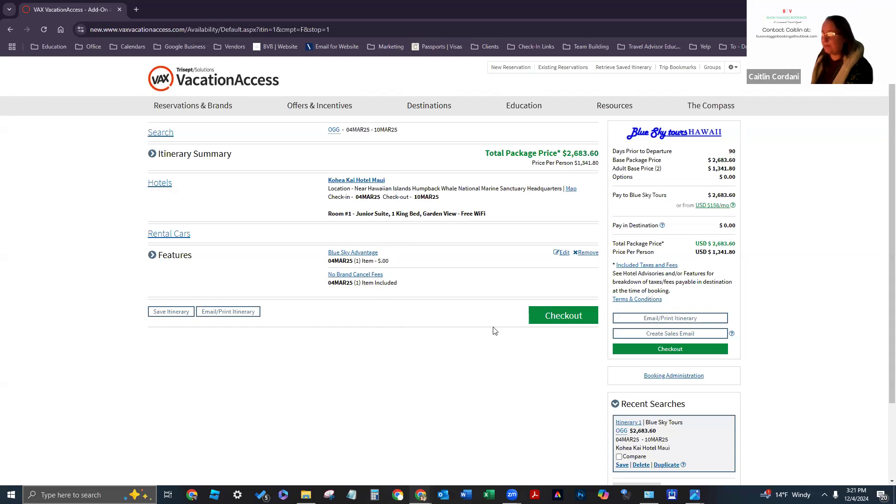
pyautogui.click(178, 262)
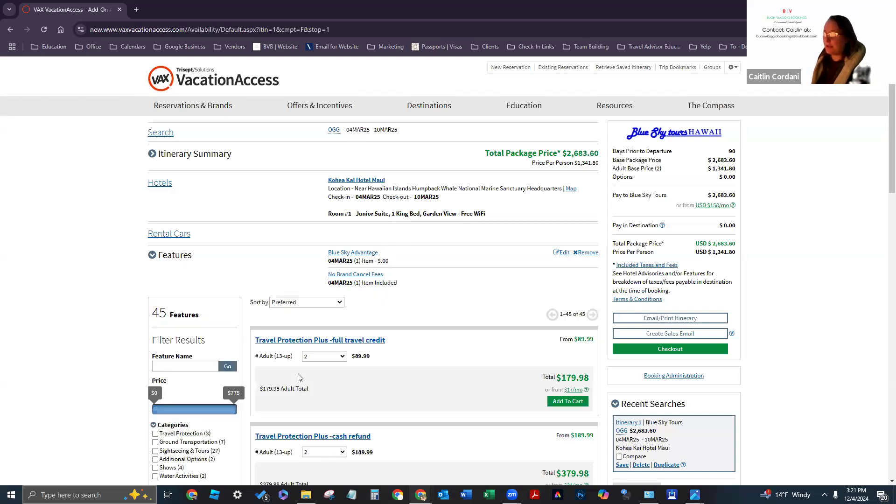
# Step: Review the travel protection and airport transfer options, and add one Private Sedan Transportation to and from the Kihei area hotel for 1-2 passengers
pyautogui.scroll(-1, 108, 286)
pyautogui.scroll(-2, 109, 286)
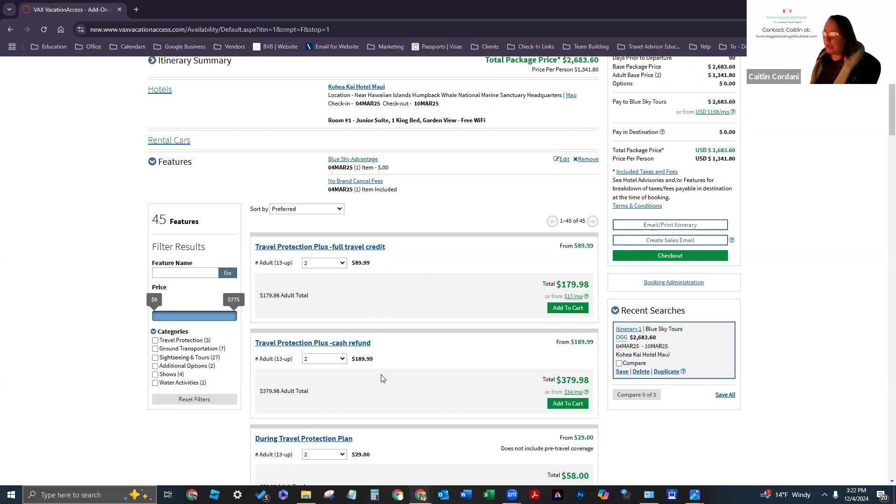
pyautogui.scroll(-1, 391, 262)
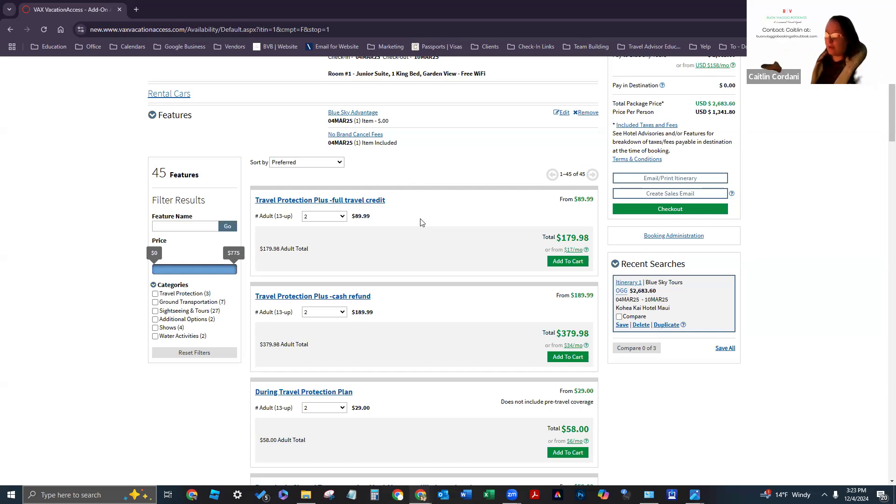
pyautogui.scroll(-1, 448, 305)
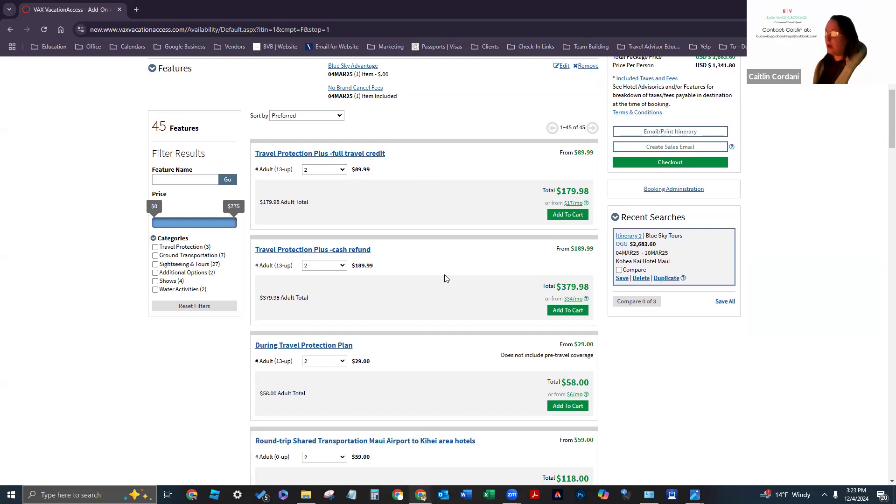
pyautogui.scroll(-2, 446, 278)
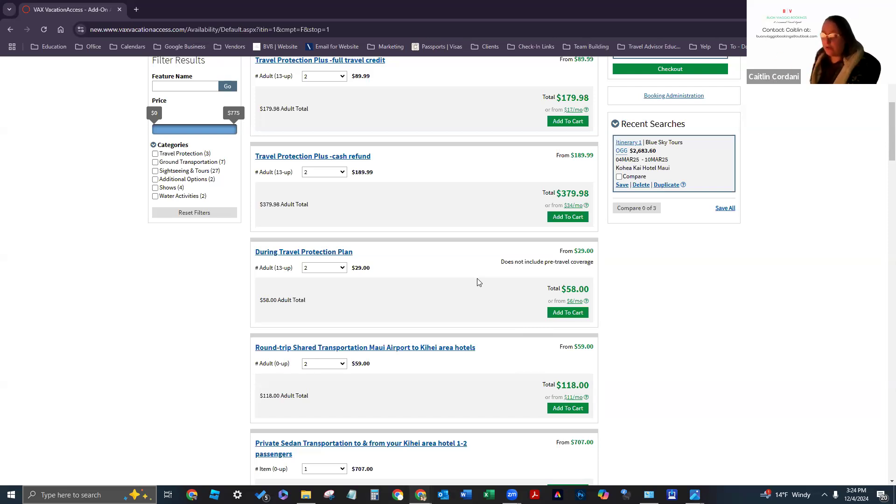
pyautogui.scroll(-2, 474, 280)
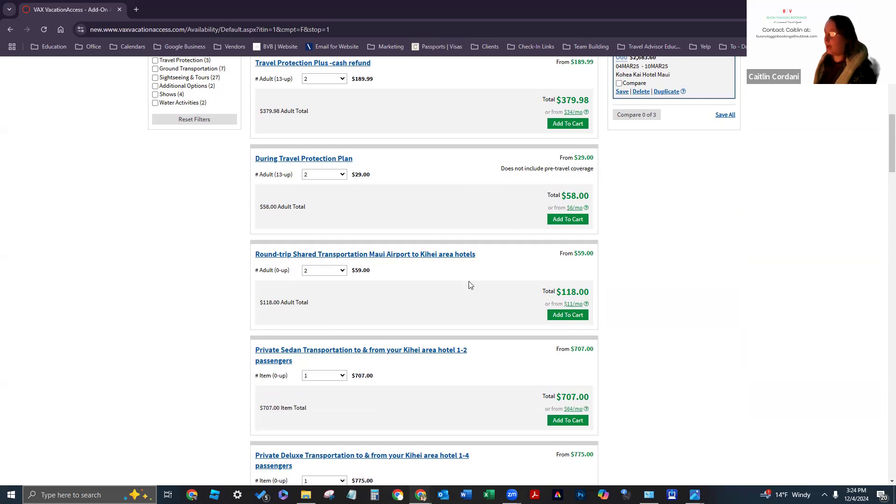
pyautogui.scroll(-1, 464, 280)
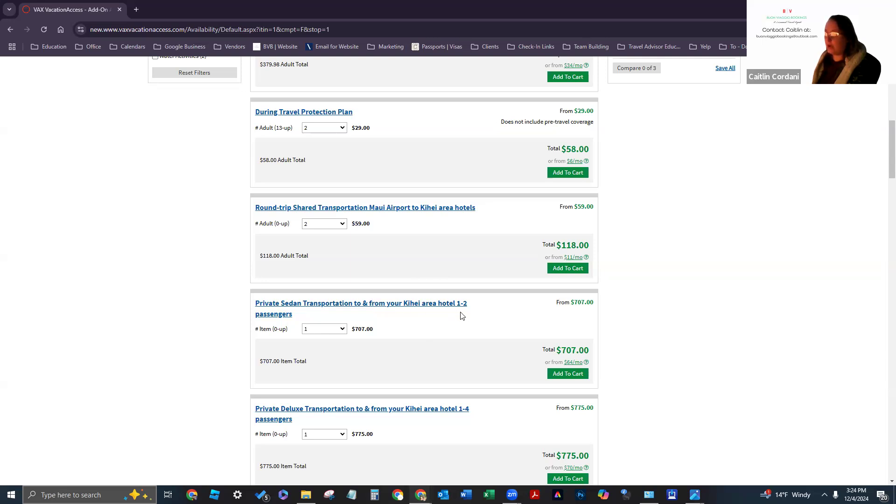
pyautogui.scroll(-1, 461, 315)
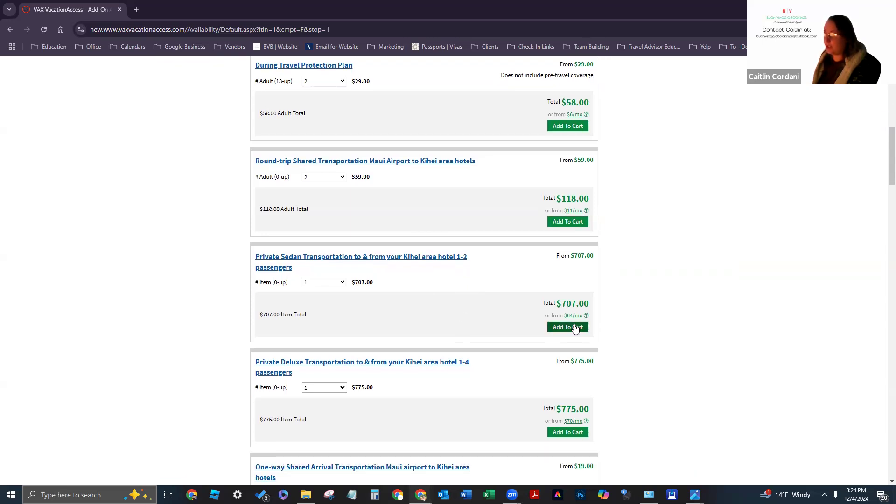
pyautogui.click(577, 329)
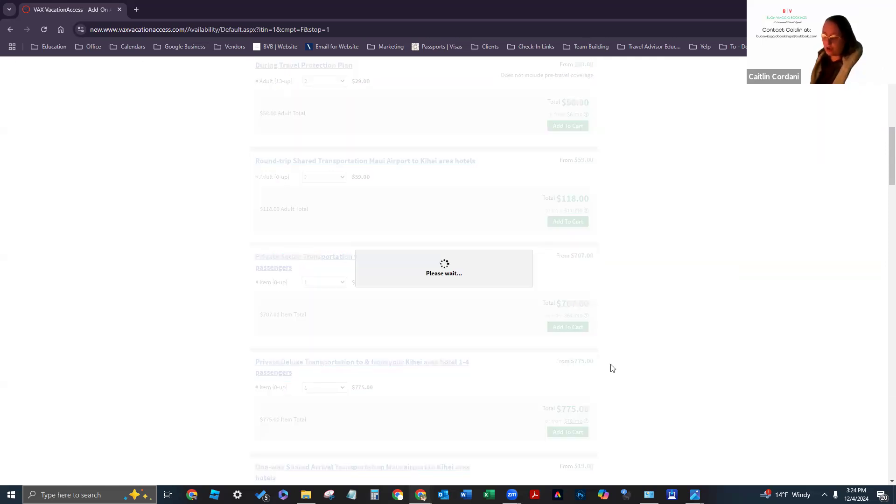
# Step: Check the private sedan's price in the itinerary's features and the options amount in the package price breakdown
pyautogui.scroll(4, 386, 293)
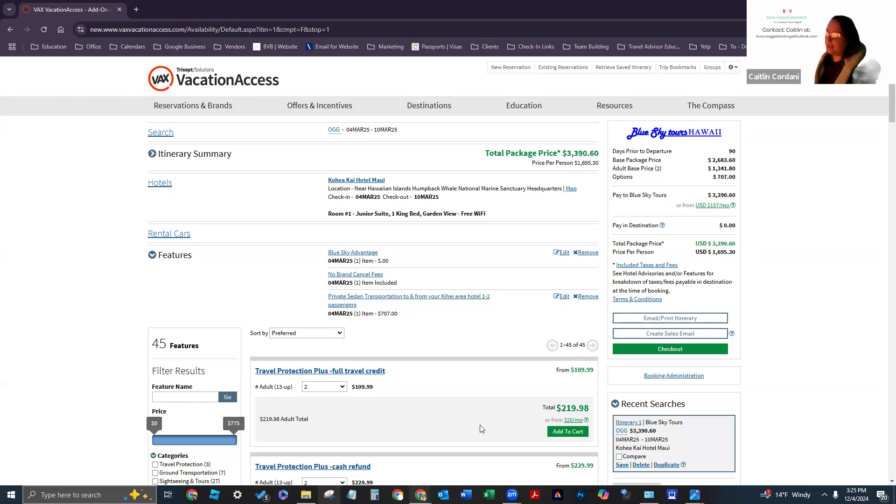
pyautogui.moveTo(398, 313); pyautogui.dragTo(381, 314)
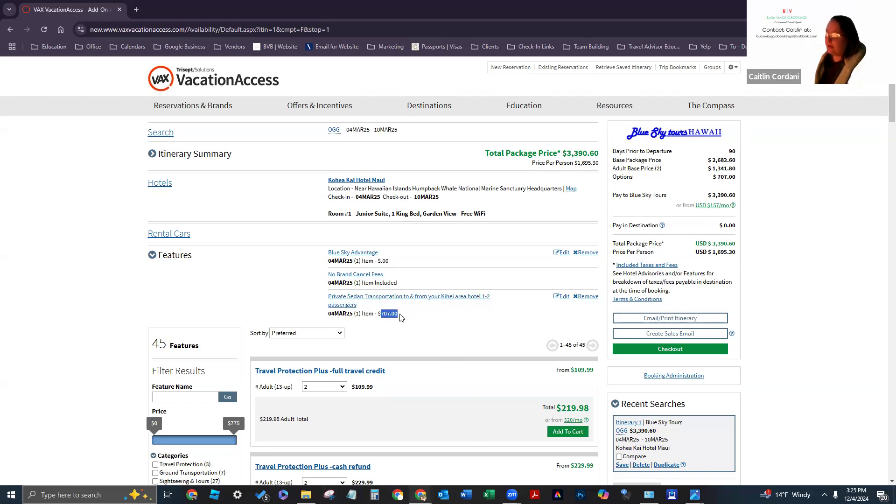
pyautogui.click(392, 314)
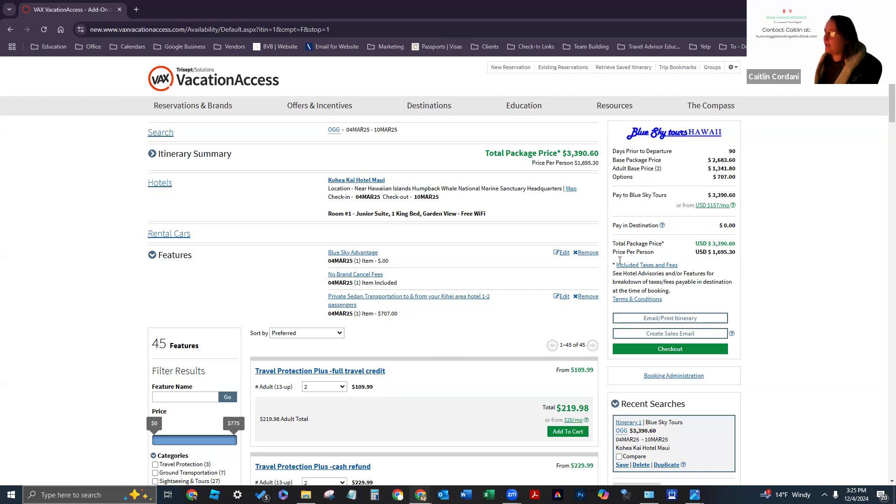
pyautogui.moveTo(628, 182); pyautogui.dragTo(747, 177)
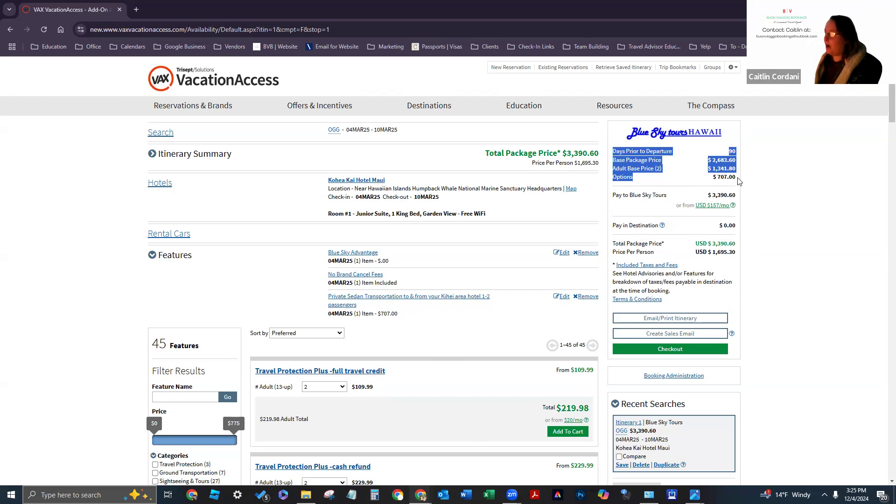
# Step: Check the options amount in the package price breakdown, and filter the available features to Sightseeing & Tours
pyautogui.click(738, 179)
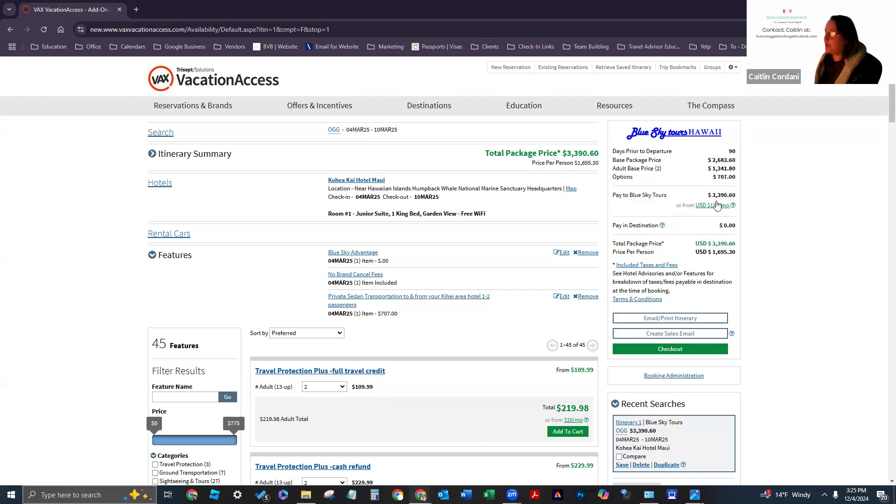
pyautogui.moveTo(709, 161); pyautogui.dragTo(737, 177)
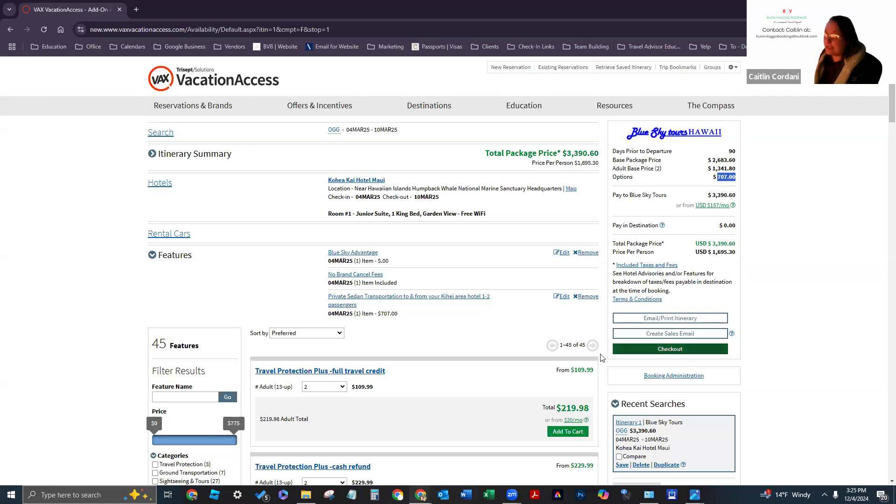
pyautogui.scroll(-1, 417, 368)
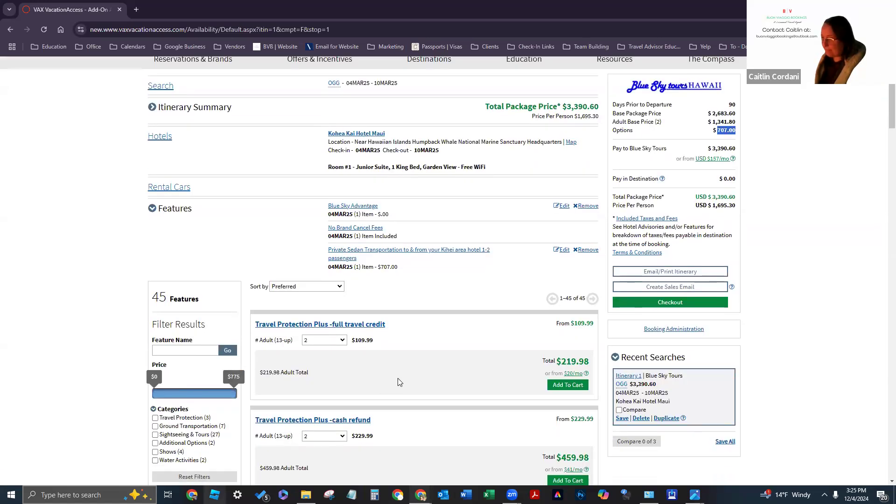
pyautogui.scroll(-7, 371, 348)
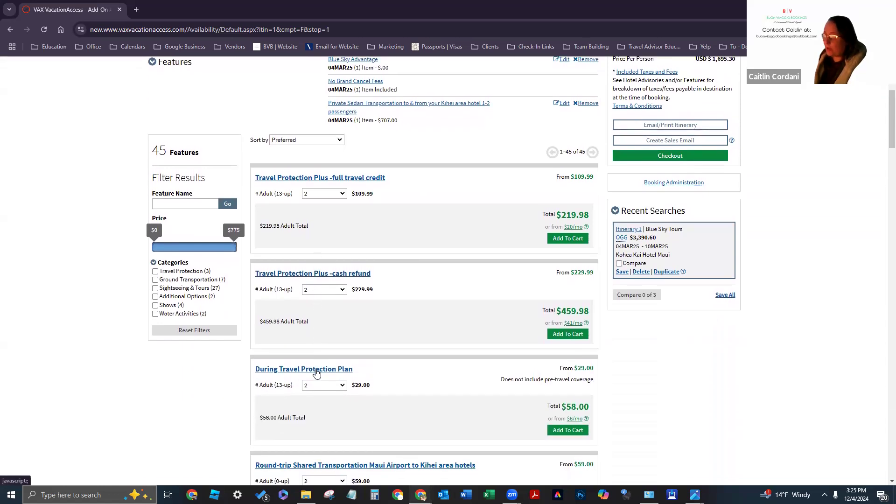
pyautogui.scroll(2, 374, 347)
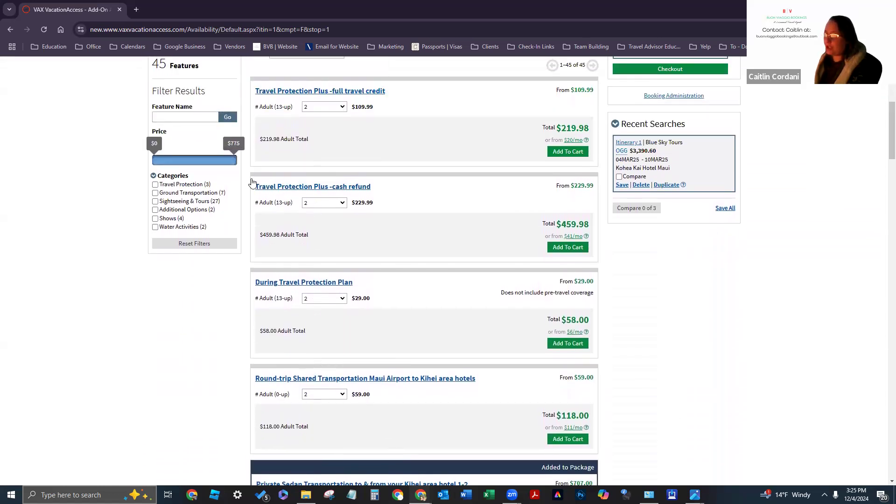
pyautogui.click(156, 202)
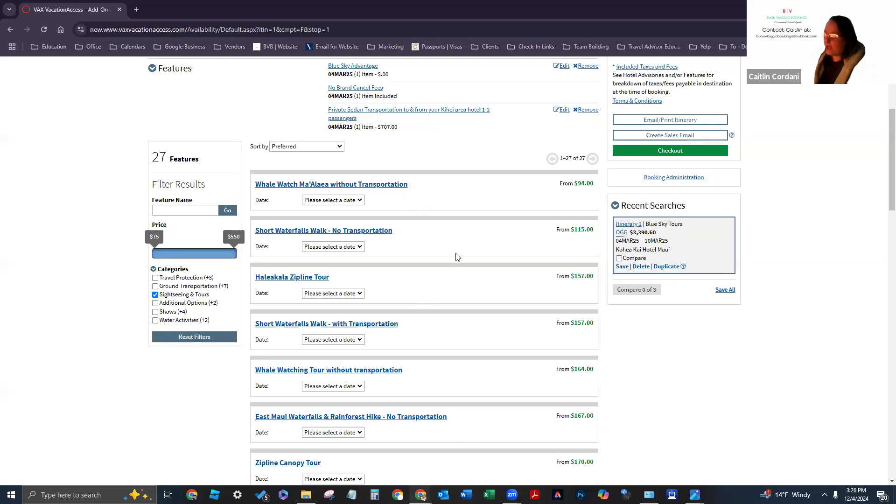
# Step: Add the Short Waterfalls Walk - with Transportation on March 5 for 2 adults to the package
pyautogui.scroll(-1, 469, 325)
pyautogui.scroll(-1, 468, 326)
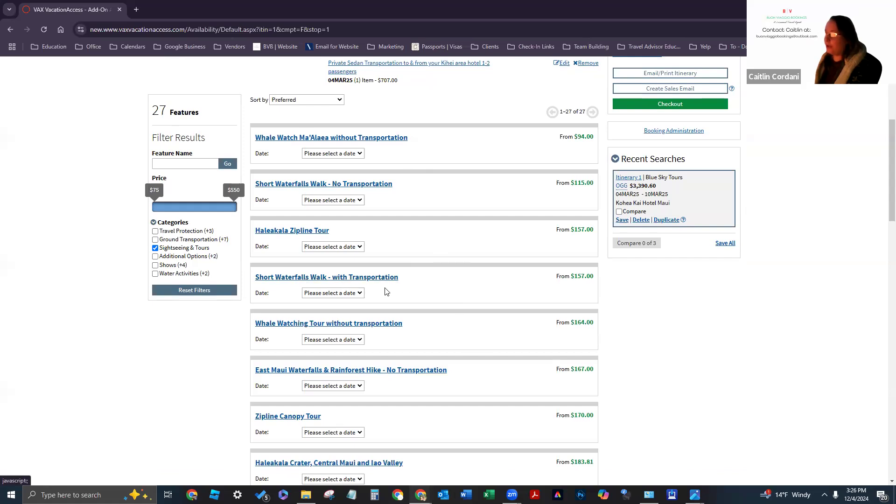
pyautogui.click(359, 294)
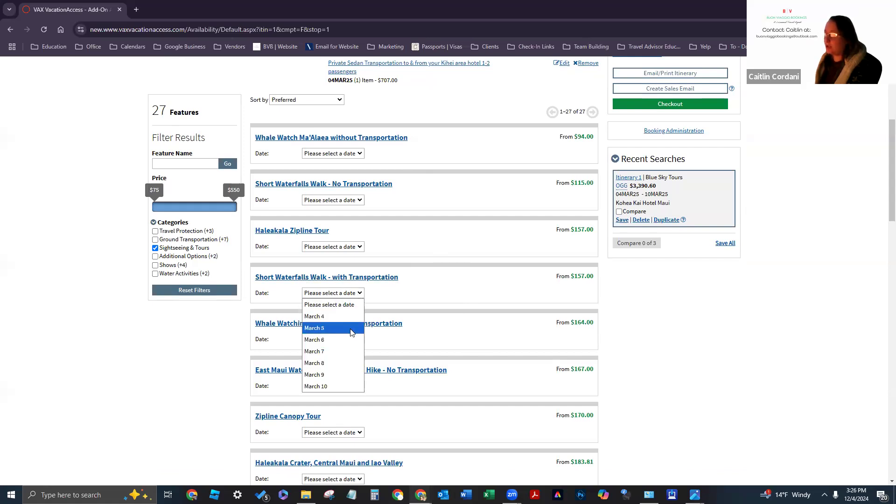
pyautogui.click(354, 328)
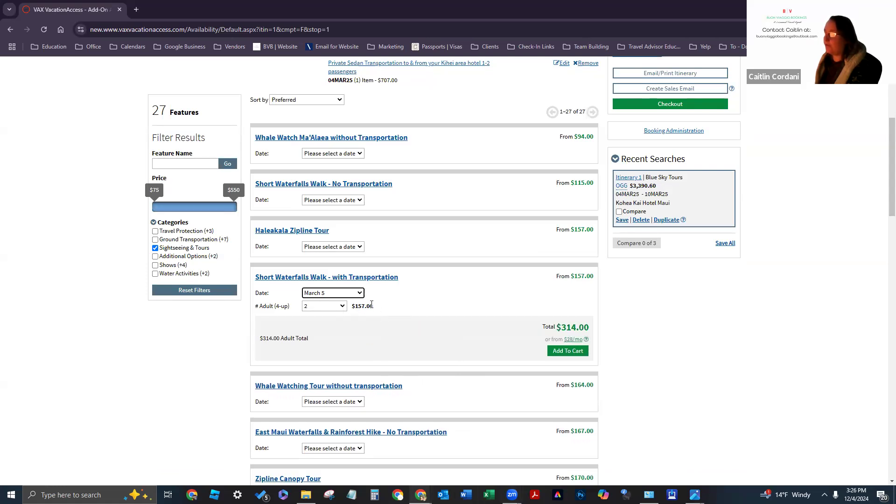
pyautogui.click(583, 351)
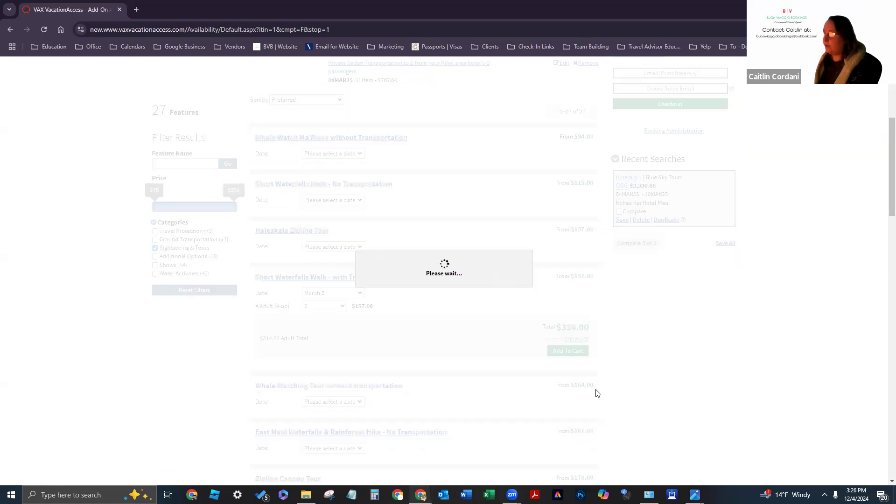
# Step: Check the total package price with the waterfalls walk included
pyautogui.scroll(3, 794, 303)
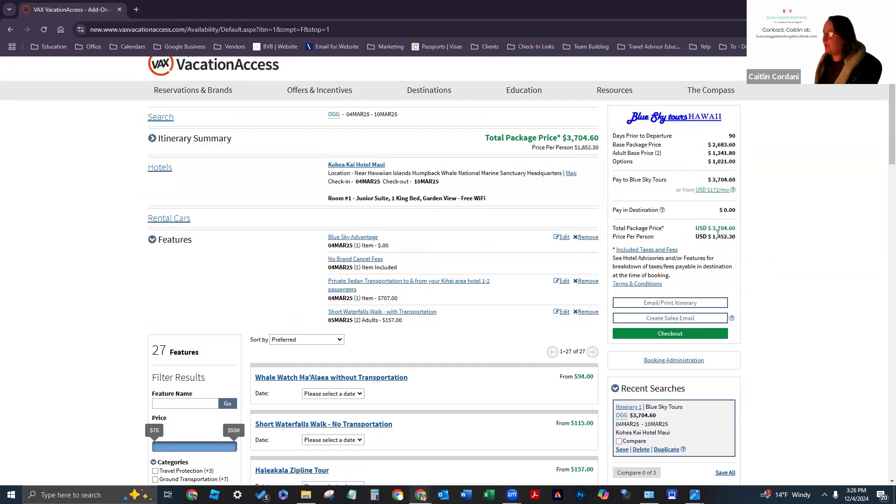
pyautogui.moveTo(709, 227); pyautogui.dragTo(736, 233)
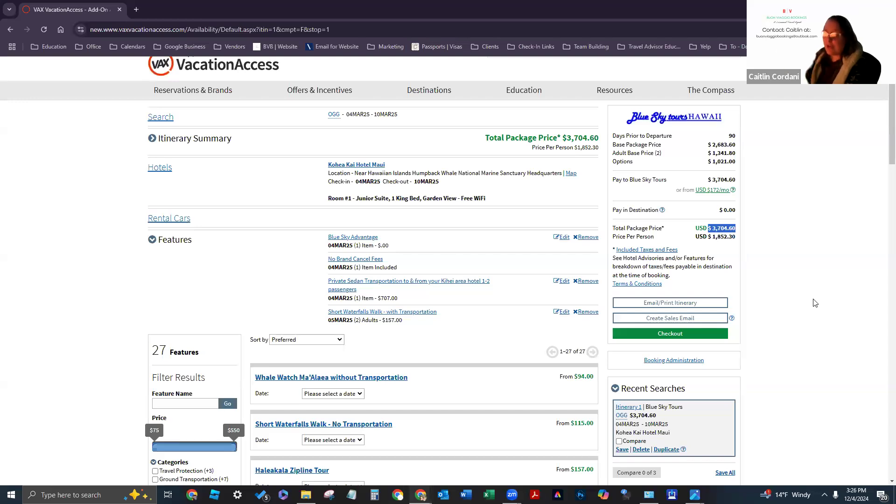
pyautogui.click(778, 316)
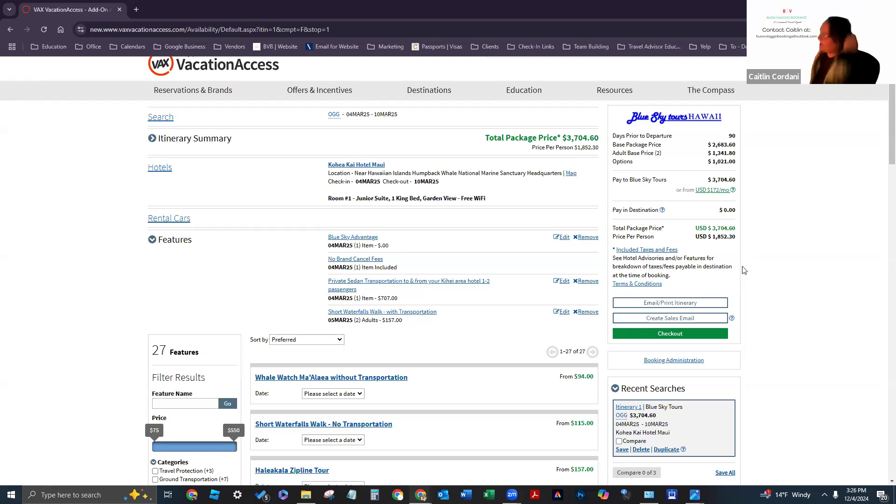
# Step: Open the Zipline Canopy Tour details from the sightseeing tours and expand its highlights
pyautogui.scroll(-2, 229, 321)
pyautogui.scroll(-5, 229, 325)
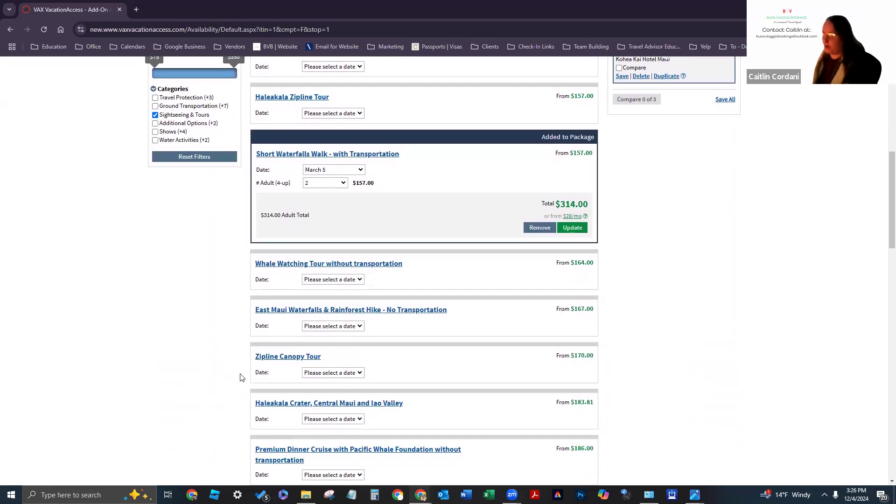
pyautogui.scroll(-2, 241, 373)
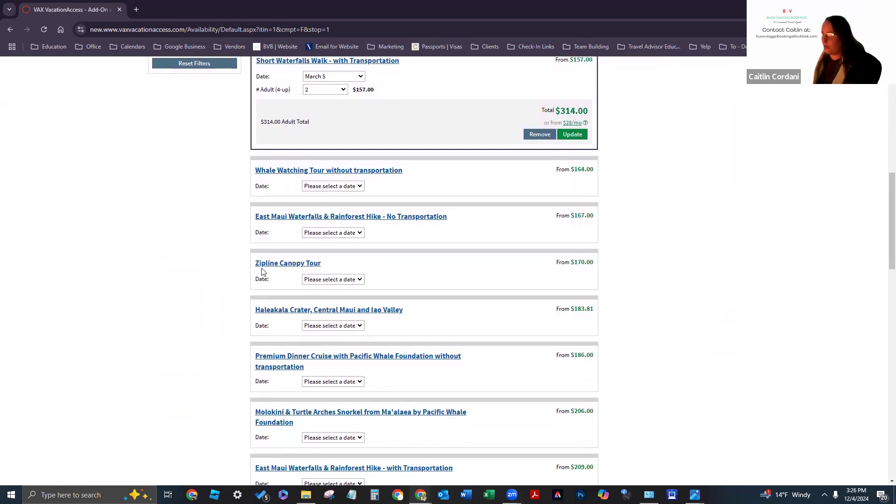
pyautogui.click(313, 265)
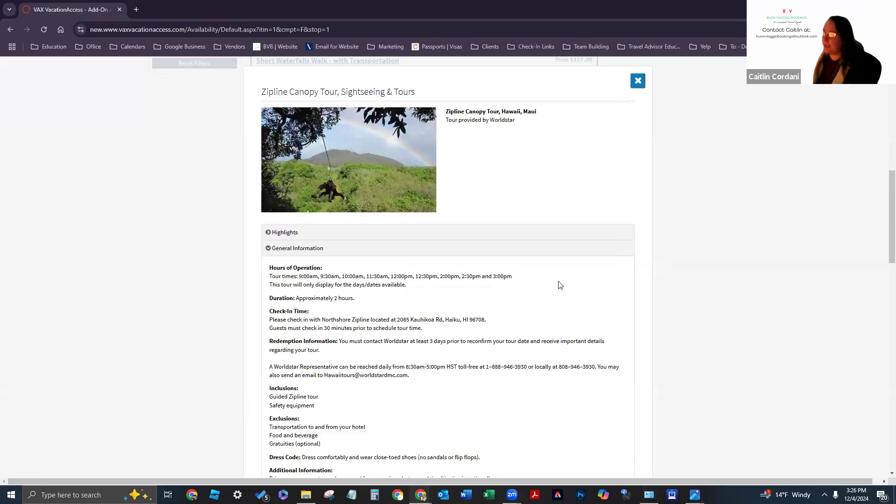
pyautogui.click(638, 83)
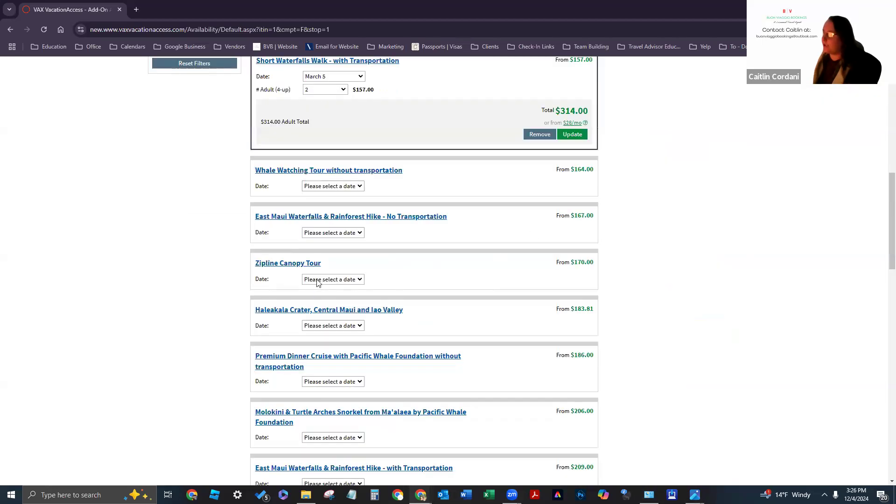
pyautogui.click(295, 265)
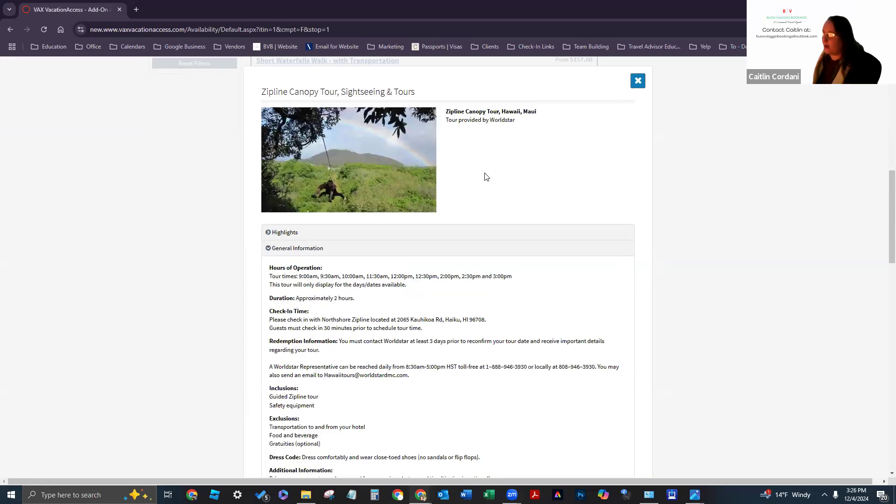
pyautogui.scroll(-2, 283, 179)
pyautogui.click(279, 143)
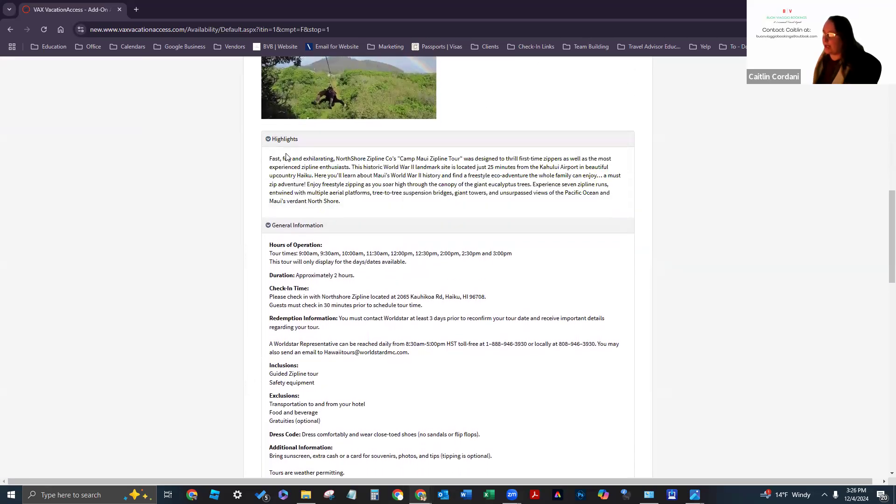
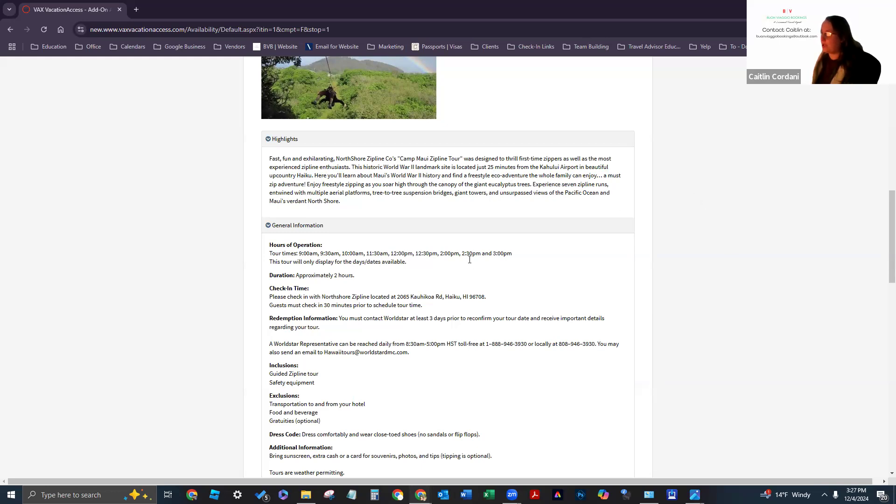
# Step: Read the zipline tour's general information, covering hours of operation and check-in instructions, and close the details
pyautogui.scroll(-1, 469, 259)
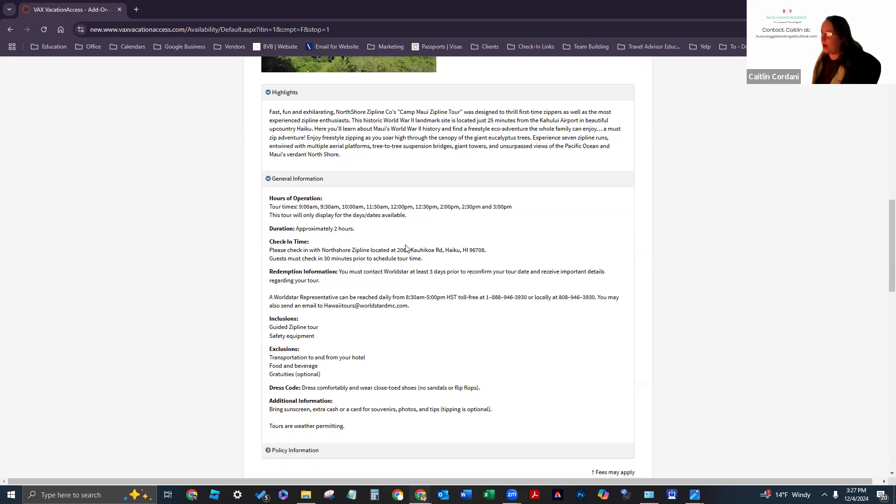
pyautogui.moveTo(270, 204); pyautogui.dragTo(417, 218)
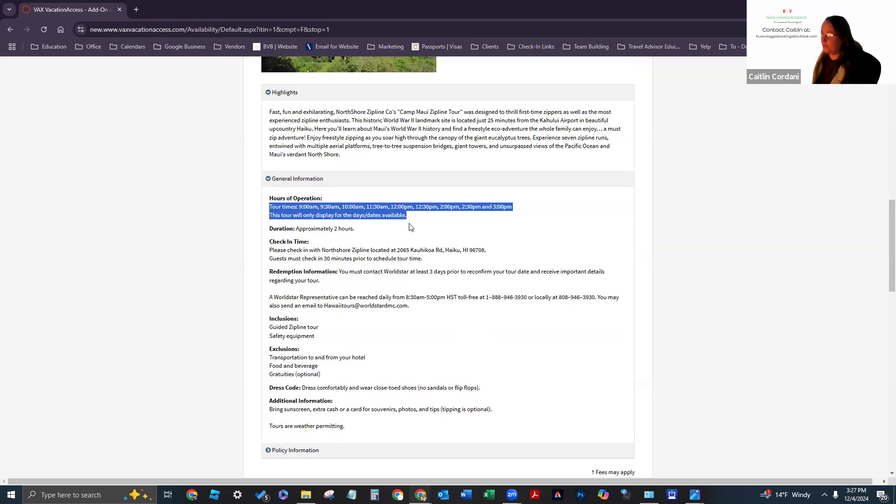
pyautogui.scroll(-1, 332, 196)
pyautogui.click(347, 185)
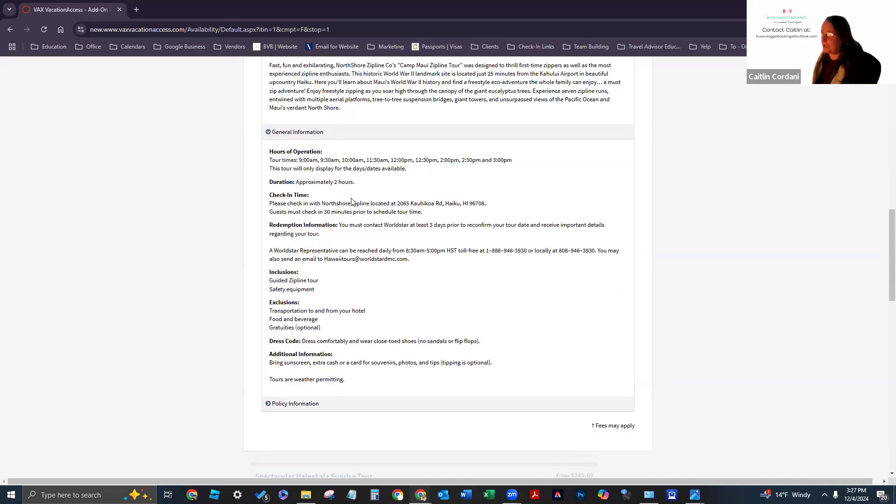
pyautogui.moveTo(293, 204); pyautogui.dragTo(489, 205)
pyautogui.click(457, 223)
pyautogui.moveTo(269, 205); pyautogui.dragTo(434, 211)
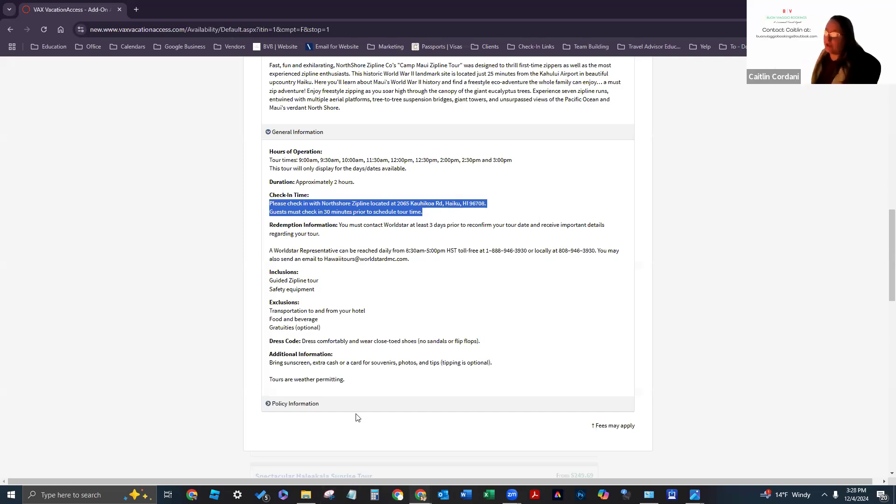
pyautogui.click(451, 209)
pyautogui.scroll(6, 472, 287)
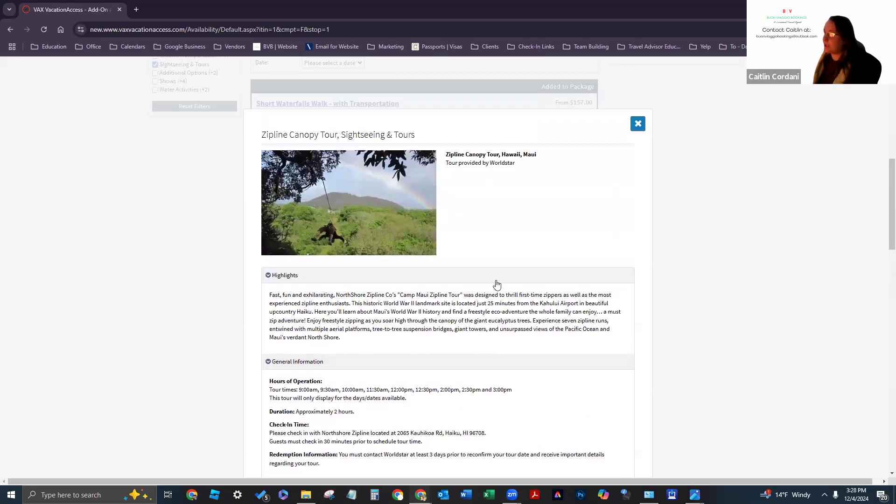
pyautogui.press('Escape')
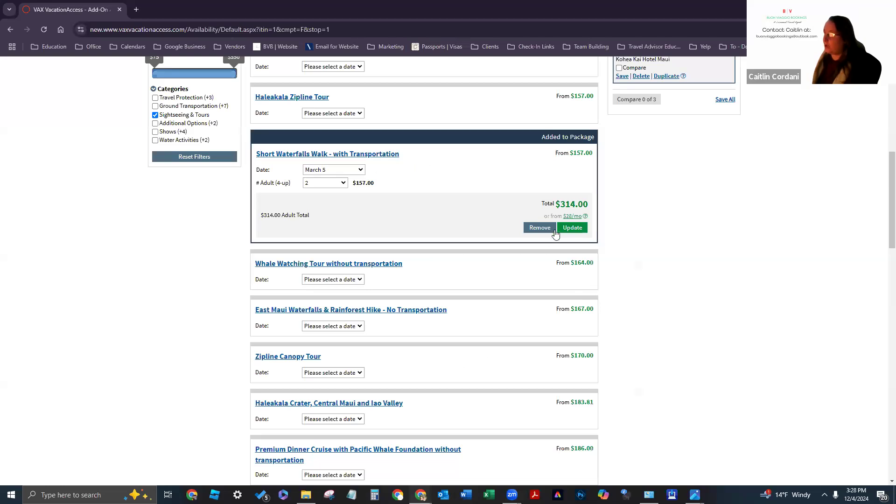
# Step: Update the Short Waterfalls Walk in the package, and add the Zipline Canopy Tour on March 6 for 2 adults
pyautogui.click(565, 227)
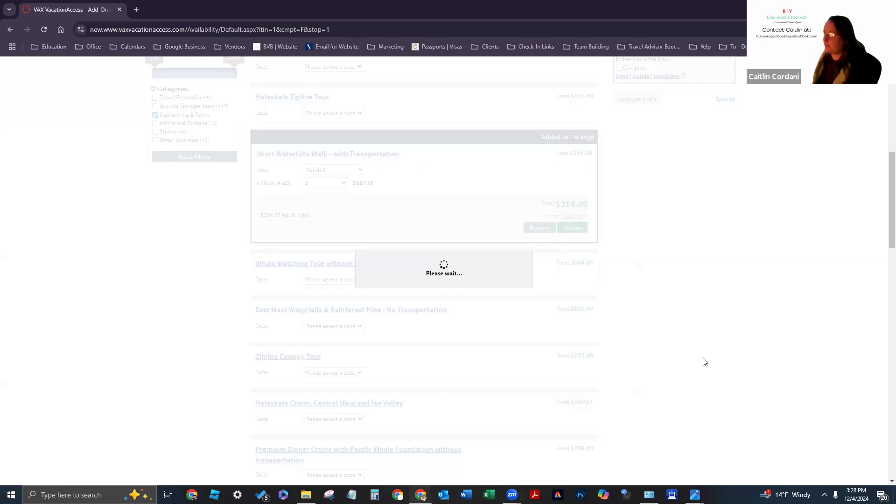
pyautogui.scroll(1, 607, 396)
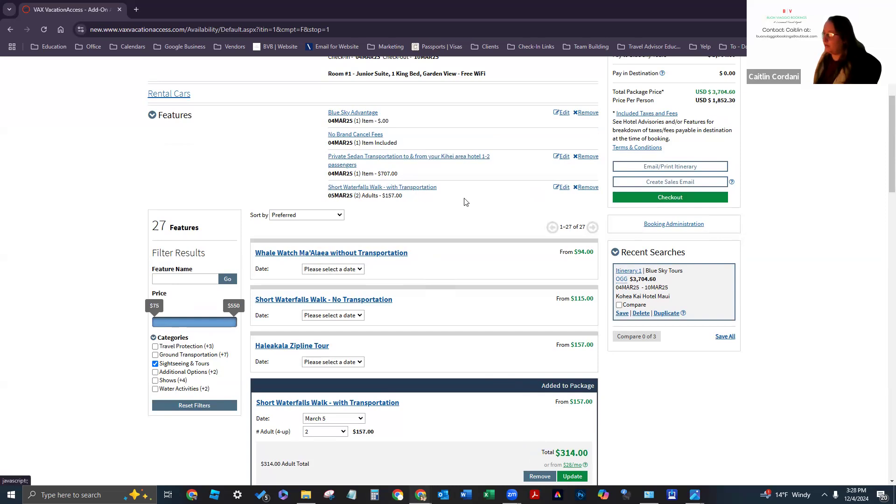
pyautogui.scroll(-7, 469, 229)
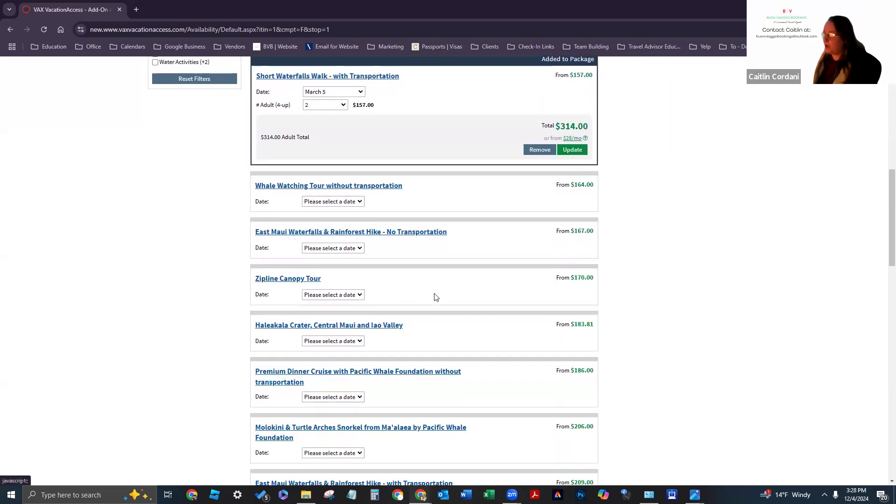
pyautogui.click(360, 294)
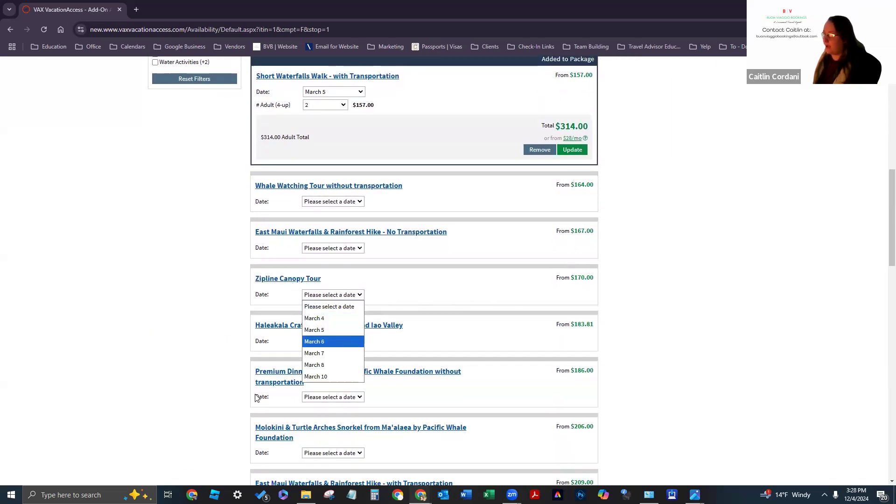
pyautogui.click(345, 341)
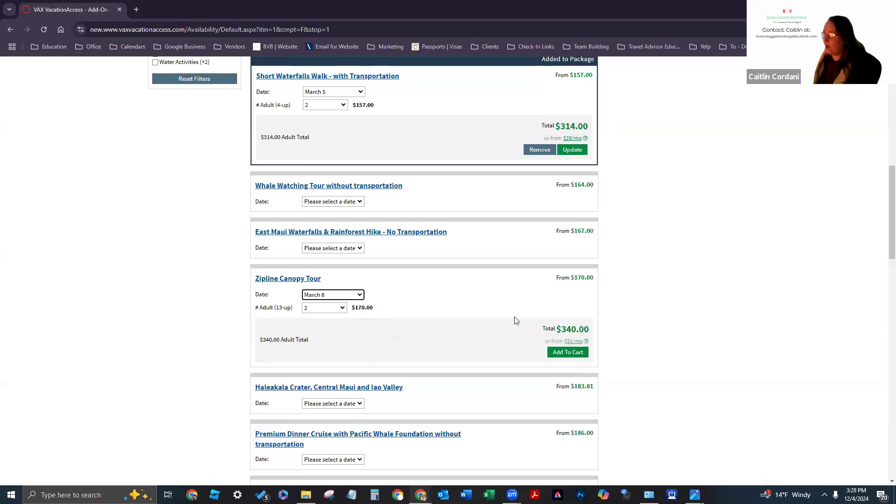
pyautogui.click(579, 352)
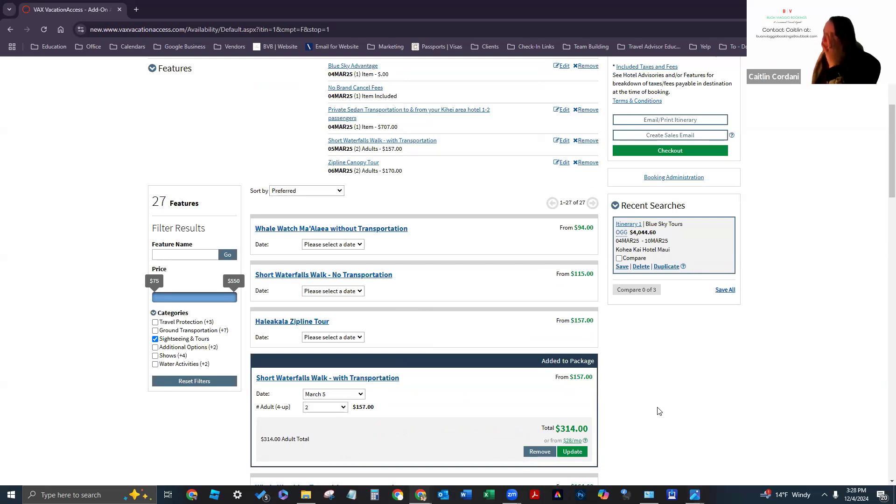
# Step: Review the added features in the itinerary and the options amount in the price breakdown with the zipline tour included
pyautogui.scroll(-3, 658, 410)
pyautogui.scroll(6, 658, 402)
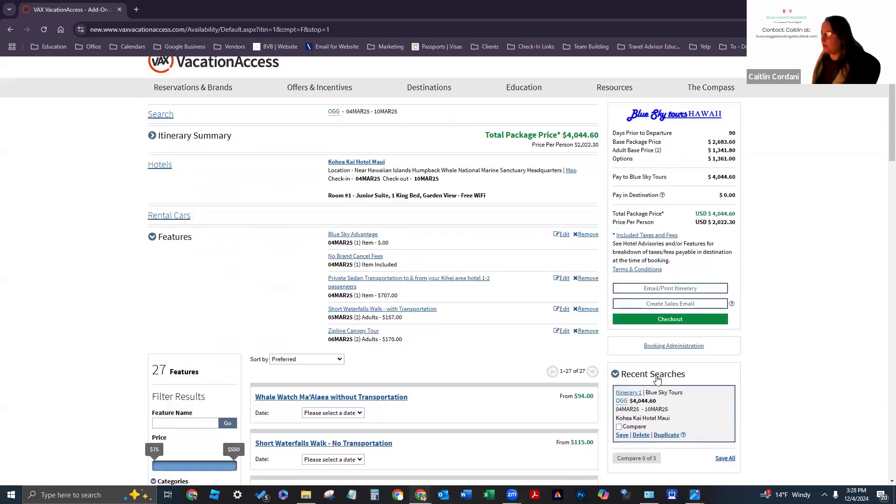
pyautogui.scroll(1, 658, 380)
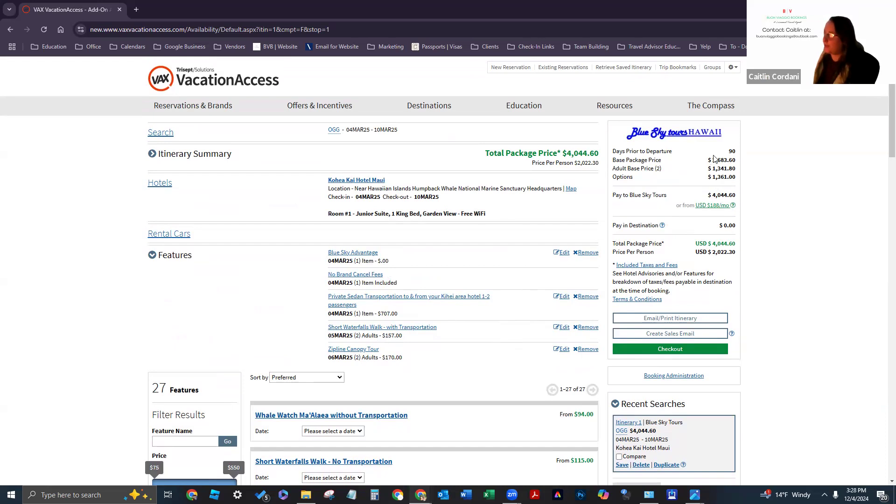
pyautogui.doubleClick(718, 179)
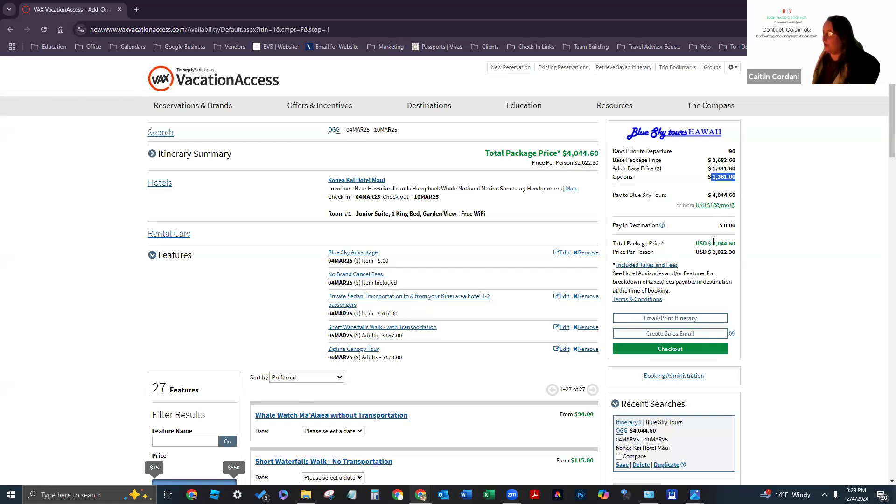
# Step: Check the total package price, and save the current search as an itinerary named "Training Itinerary - 2"
pyautogui.moveTo(698, 243); pyautogui.dragTo(735, 243)
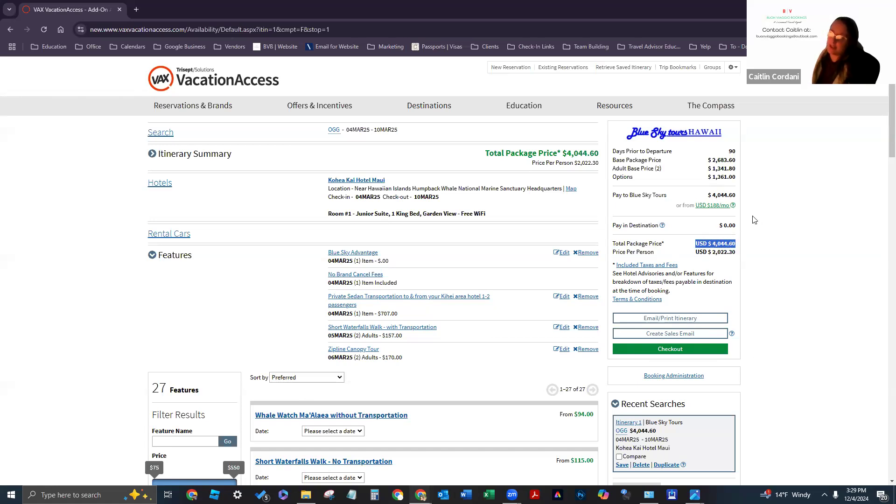
pyautogui.scroll(-2, 723, 248)
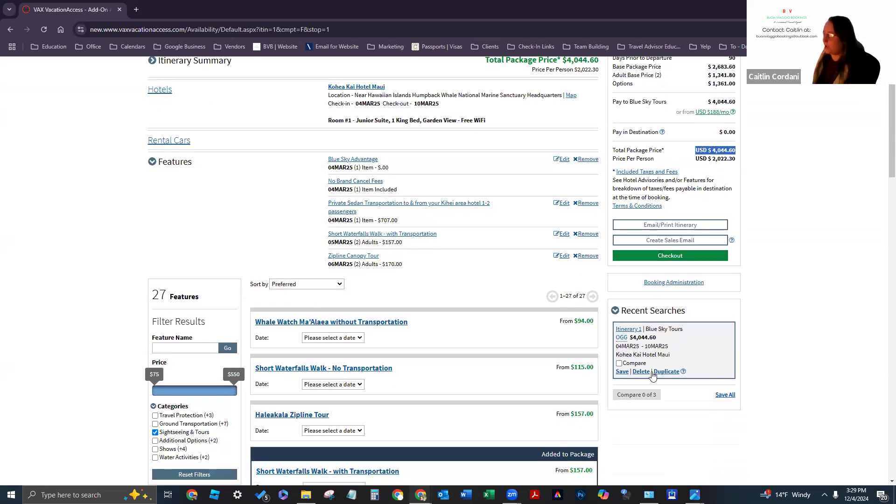
pyautogui.click(623, 373)
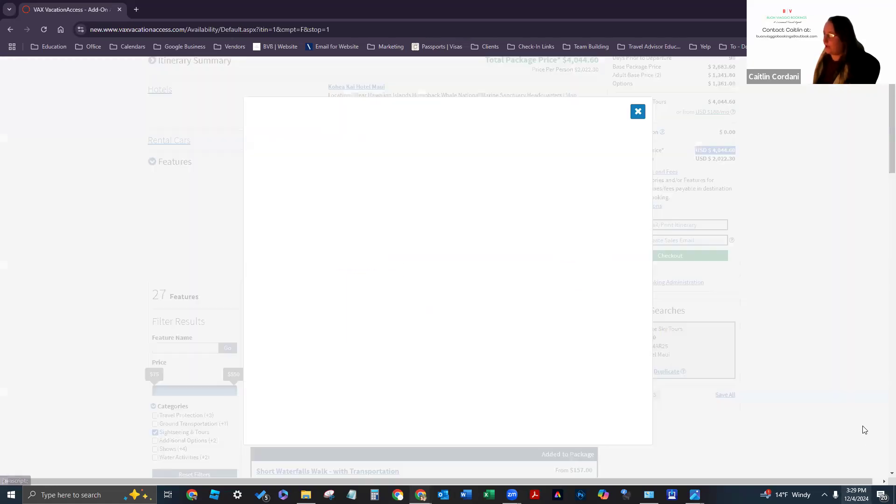
pyautogui.click(387, 224)
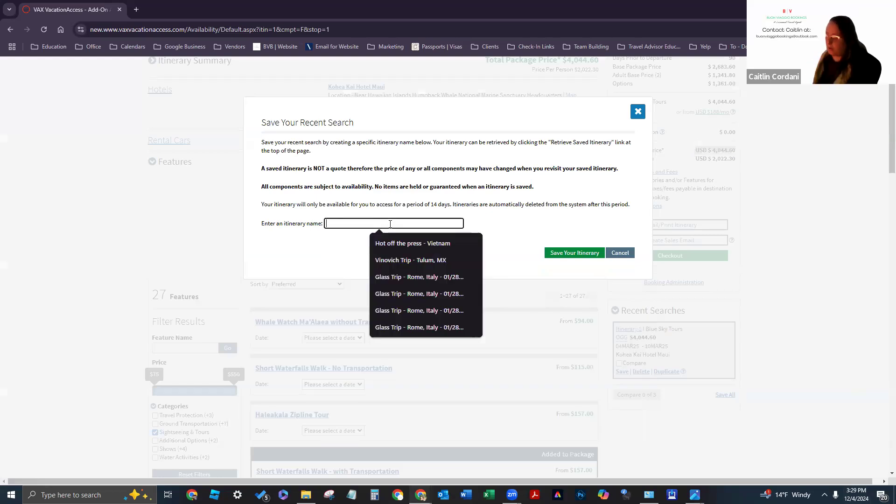
pyautogui.write('Training')
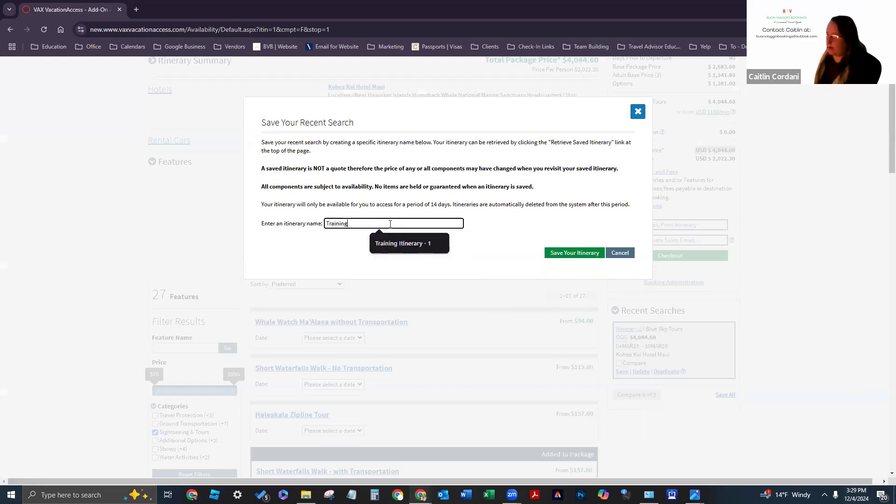
pyautogui.write(' Itinerary - 2')
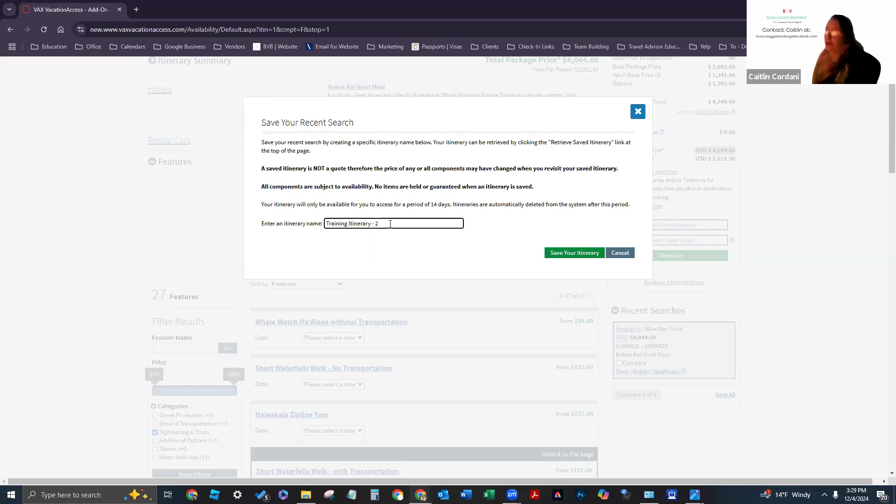
pyautogui.press('Return')
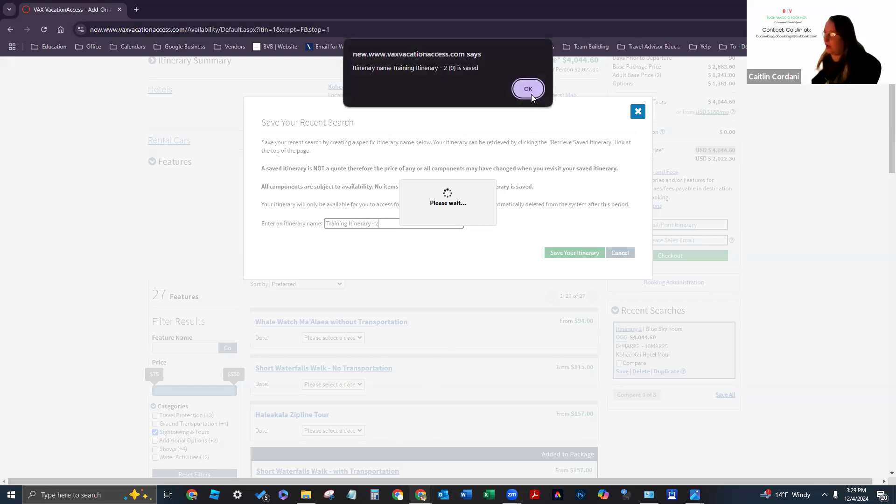
pyautogui.click(530, 91)
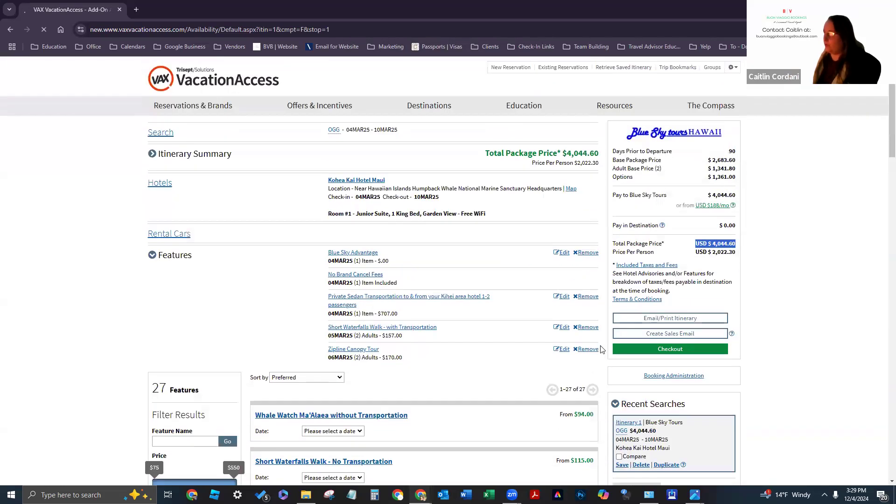
# Step: Open the list of saved itineraries and load Training Itinerary - 1
pyautogui.scroll(4, 646, 354)
pyautogui.click(623, 68)
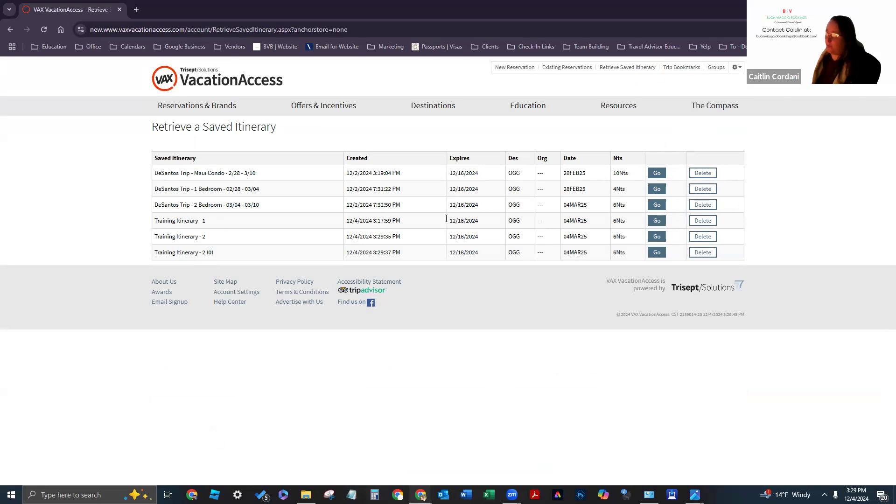
pyautogui.click(656, 221)
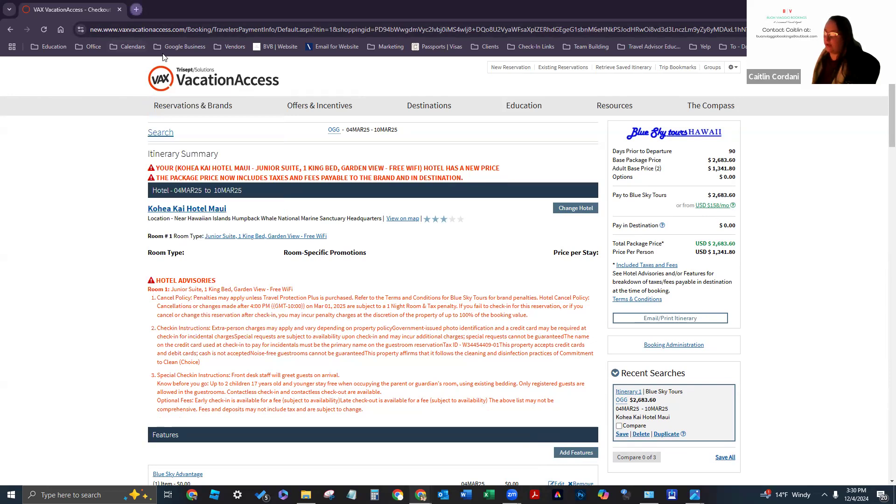
# Step: Open VAX VacationAccess in a second browser tab and bring up its list of saved itineraries
pyautogui.click(135, 10)
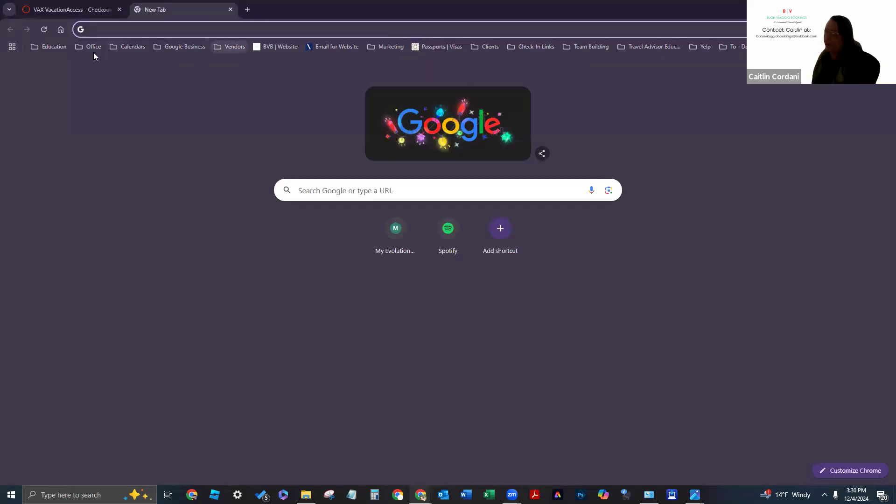
pyautogui.click(225, 48)
pyautogui.click(234, 278)
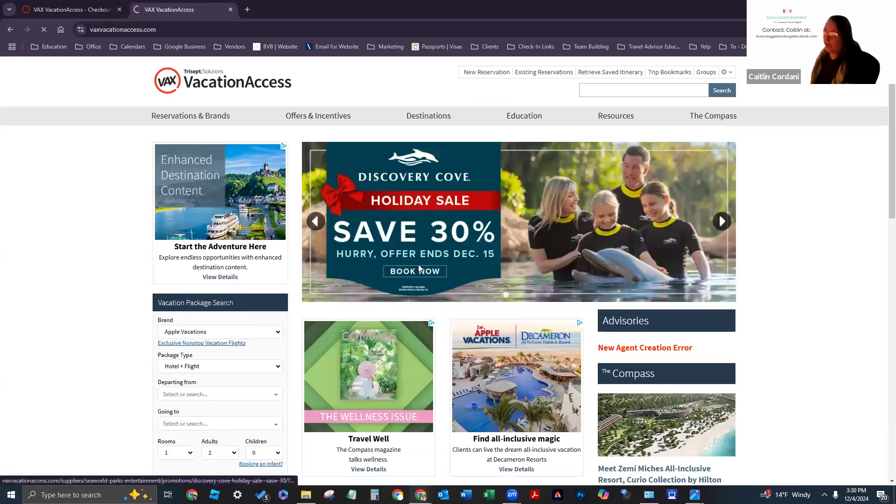
pyautogui.click(618, 72)
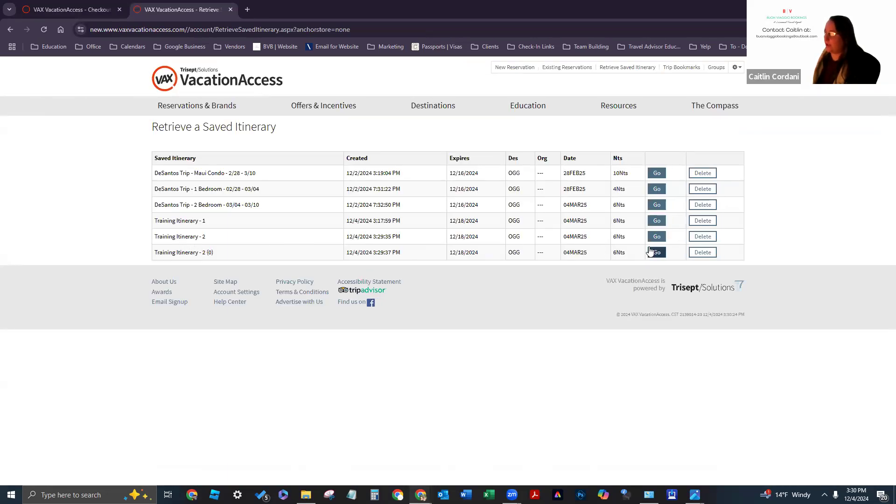
# Step: Delete the duplicate saved itinerary "Training Itinerary - 2 (0)"
pyautogui.moveTo(214, 253); pyautogui.dragTo(154, 253)
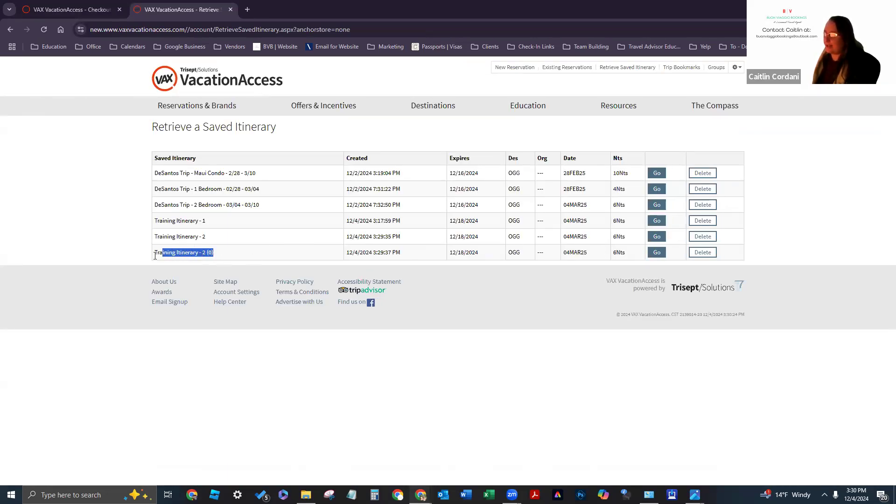
pyautogui.click(704, 253)
pyautogui.press('Return')
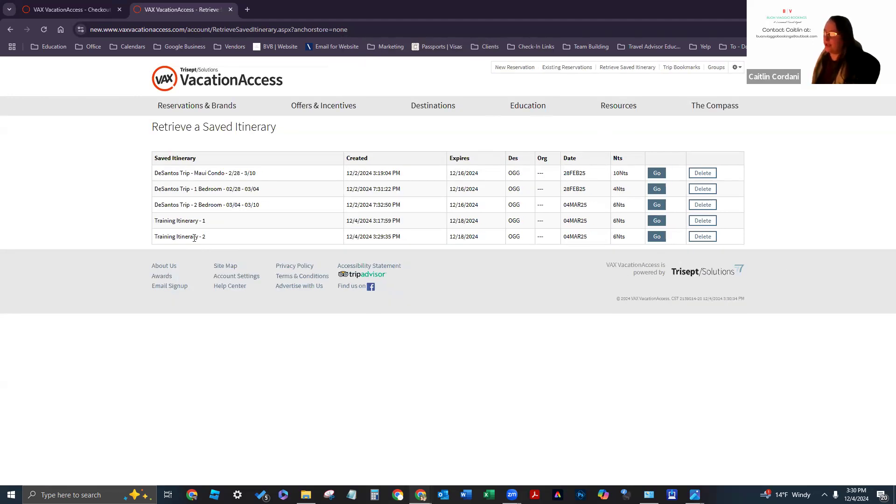
# Step: Load Training Itinerary - 2 and review its room types, hotel advisories and added features
pyautogui.click(656, 237)
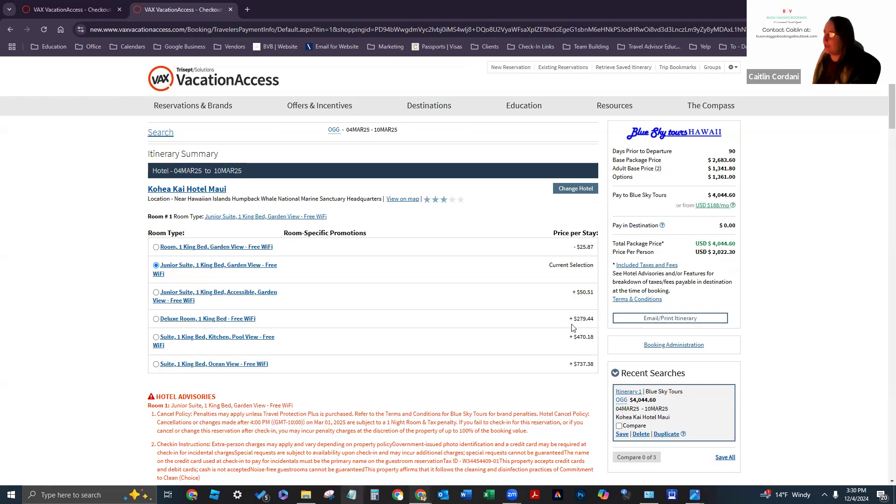
pyautogui.scroll(-5, 268, 369)
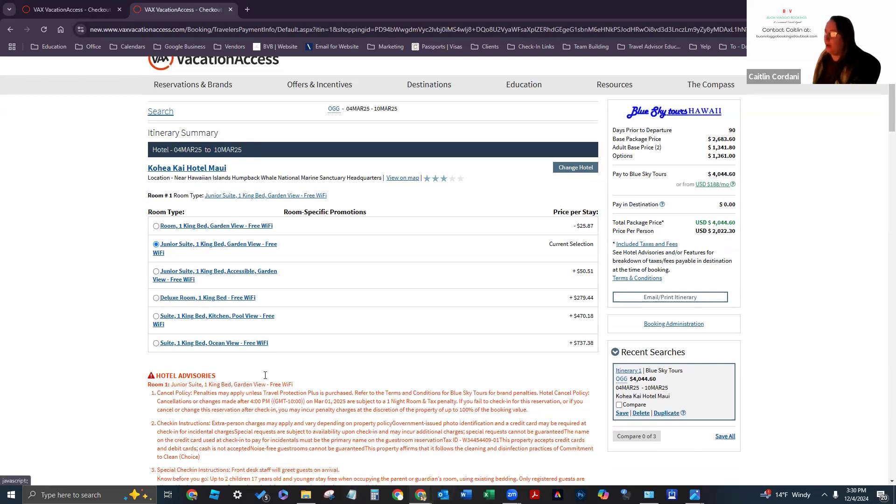
pyautogui.scroll(-1, 239, 383)
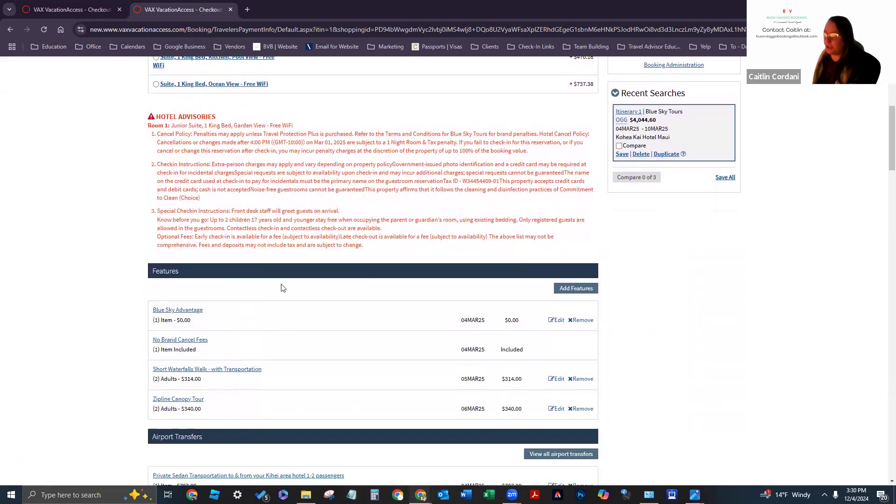
pyautogui.scroll(5, 401, 292)
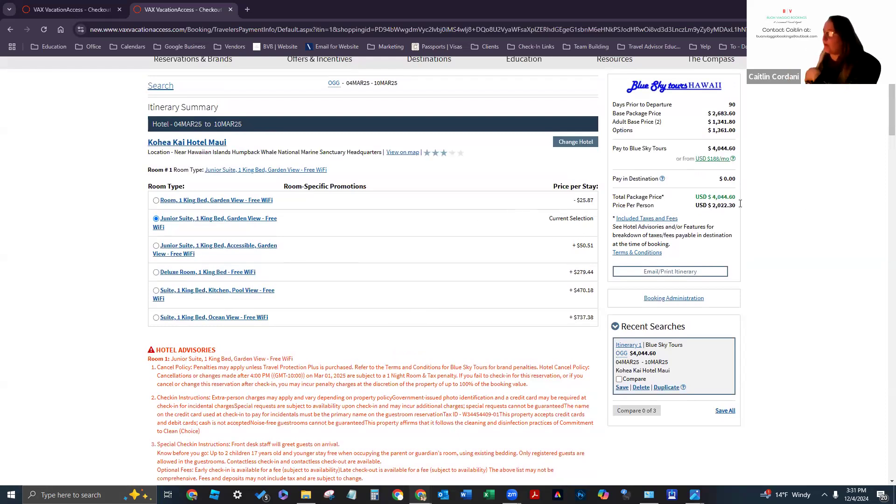
# Step: Try changing the room type to Room, 1 King Bed, Garden View - Free WiFi, and check the options amount and total package price
pyautogui.click(156, 201)
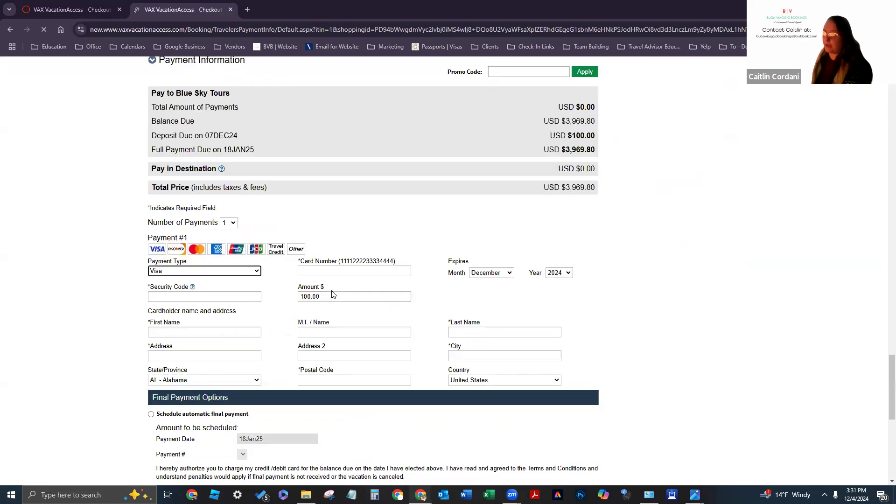
pyautogui.scroll(15, 338, 294)
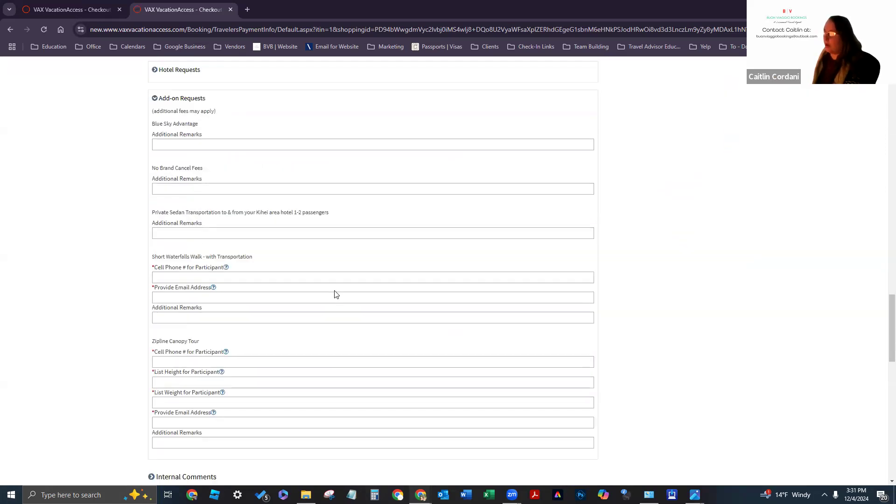
pyautogui.scroll(6, 333, 298)
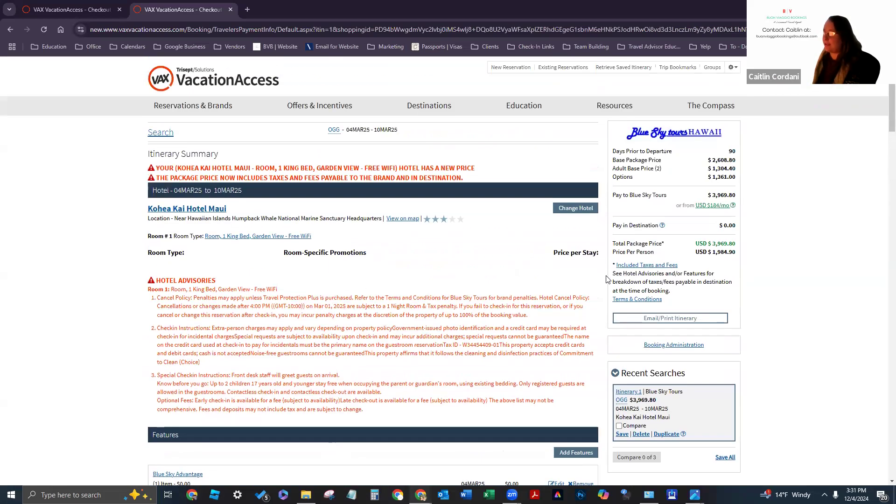
pyautogui.doubleClick(726, 178)
pyautogui.moveTo(710, 244); pyautogui.dragTo(735, 243)
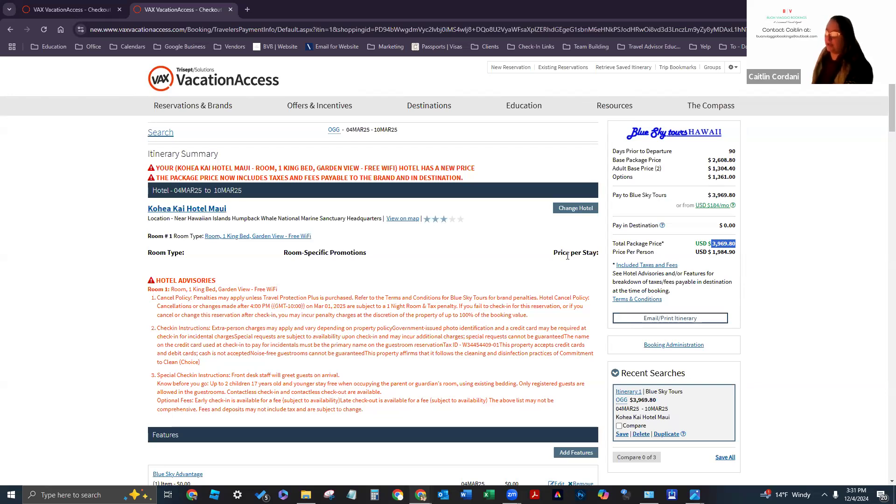
pyautogui.click(263, 237)
pyautogui.click(614, 81)
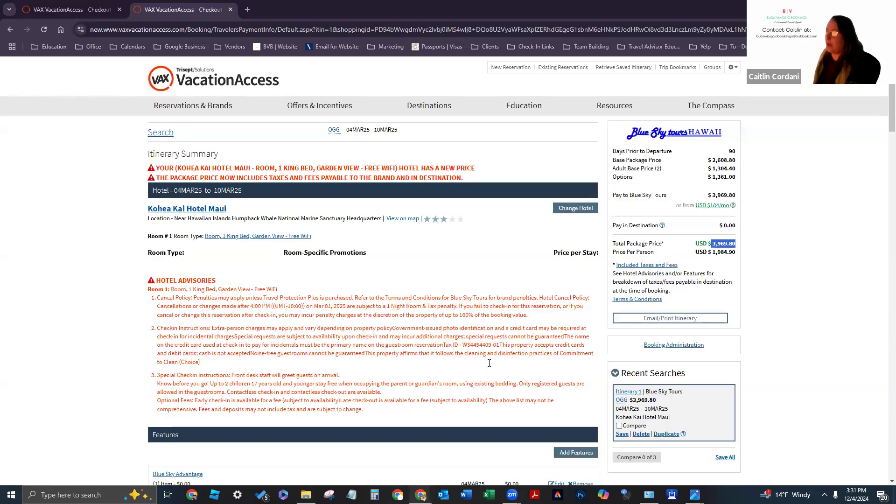
# Step: Open the hotel alternatives for the package and sort them by Price - Lowest to Highest
pyautogui.click(575, 208)
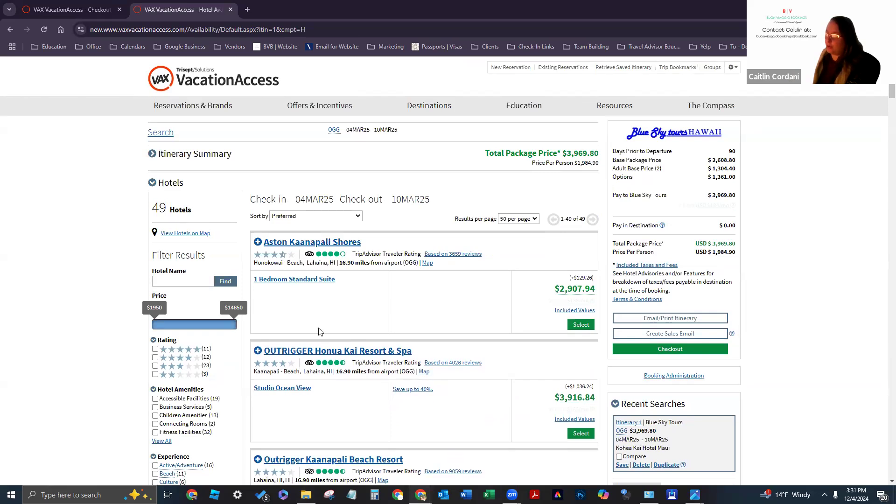
pyautogui.click(347, 216)
pyautogui.click(343, 240)
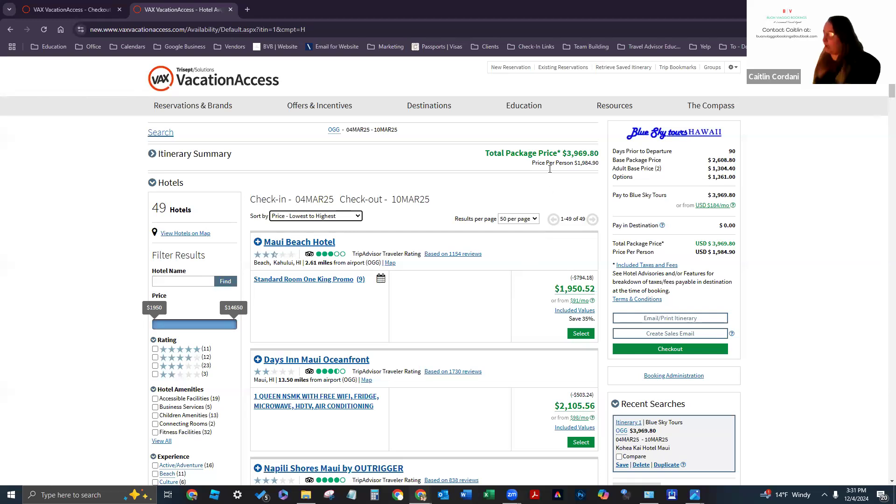
# Step: Reload the saved Training Itinerary - 2 and review its features, airport transfers and travel protection options
pyautogui.click(609, 68)
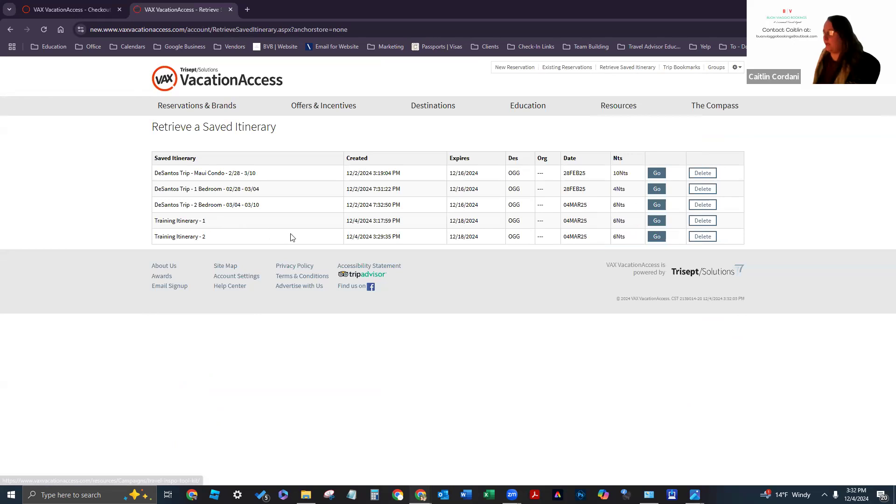
pyautogui.click(656, 236)
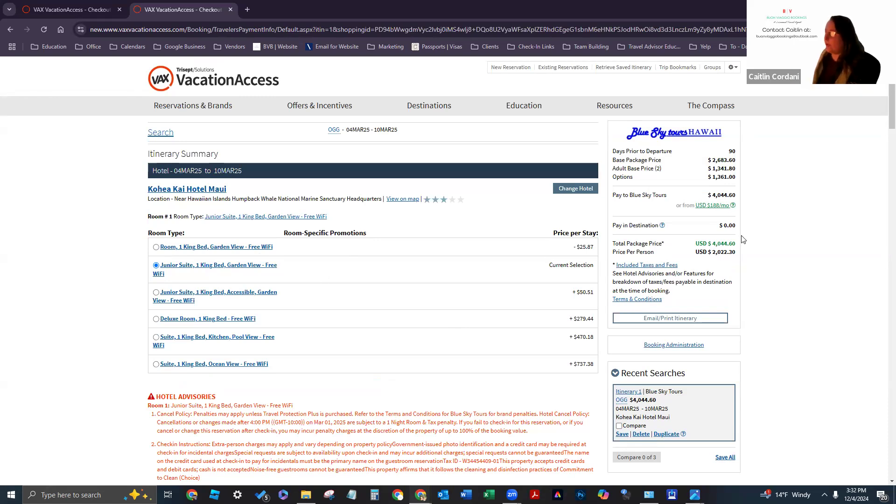
pyautogui.scroll(-6, 745, 232)
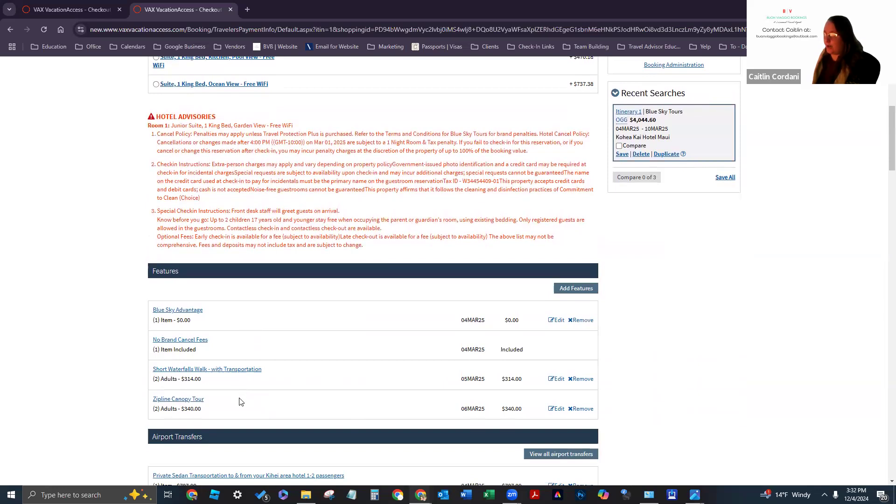
pyautogui.scroll(-2, 267, 320)
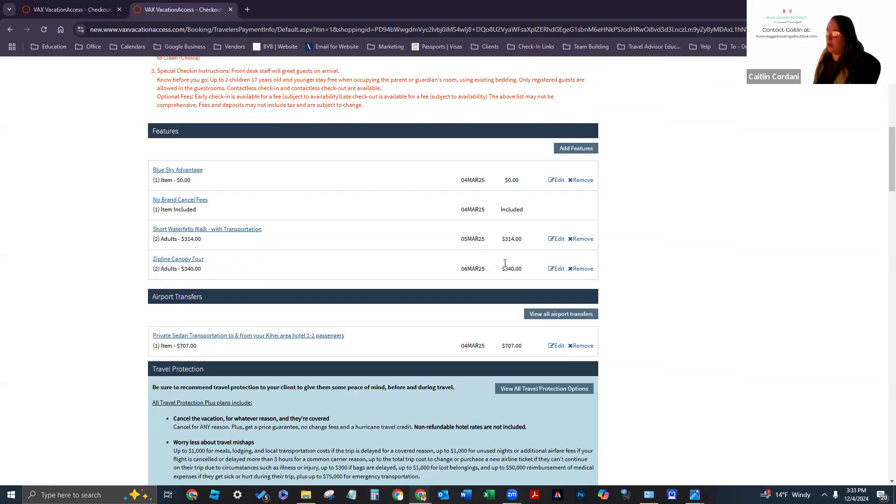
pyautogui.scroll(-2, 261, 239)
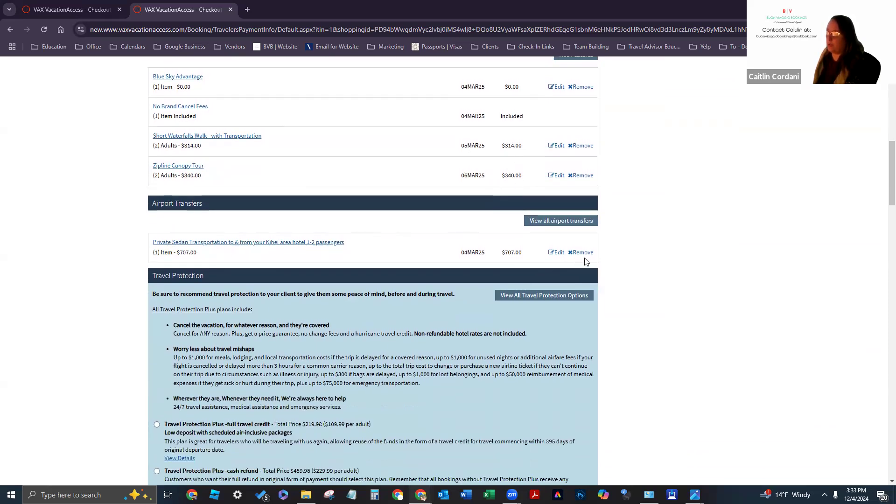
# Step: Remove the private sedan airport transfer from the itinerary and review the package price and options cost in the price summary
pyautogui.click(581, 253)
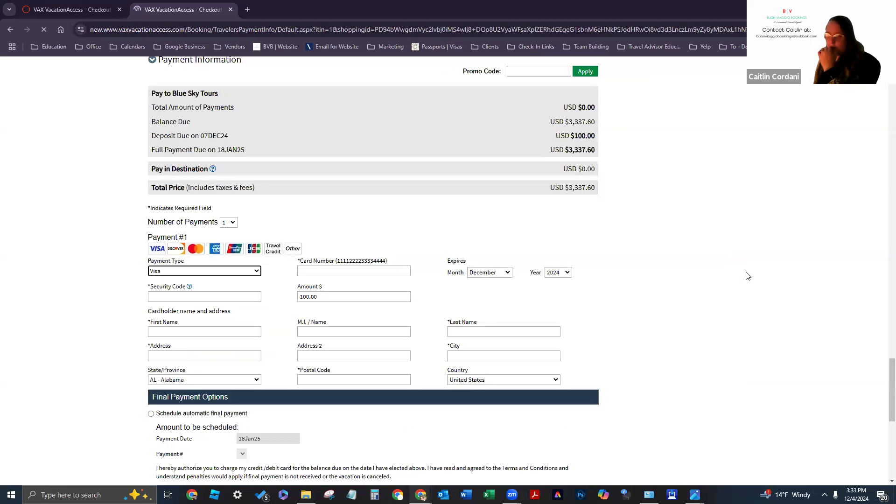
pyautogui.scroll(20, 719, 298)
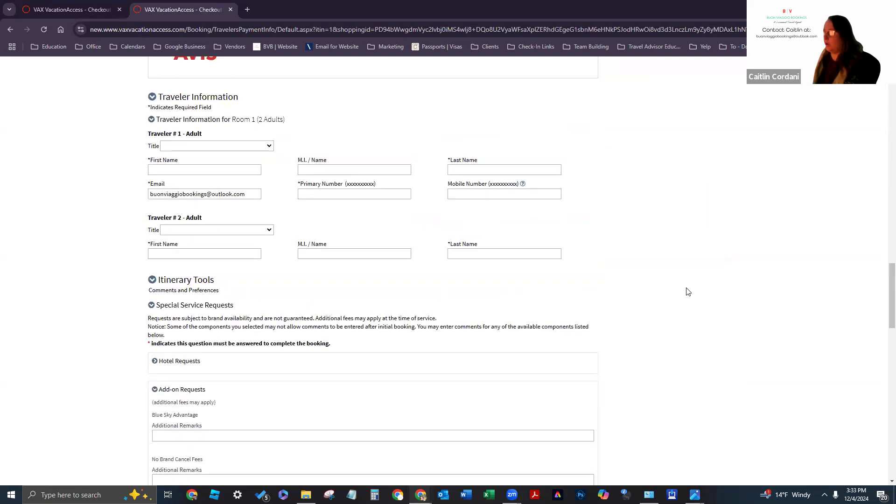
pyautogui.scroll(15, 681, 291)
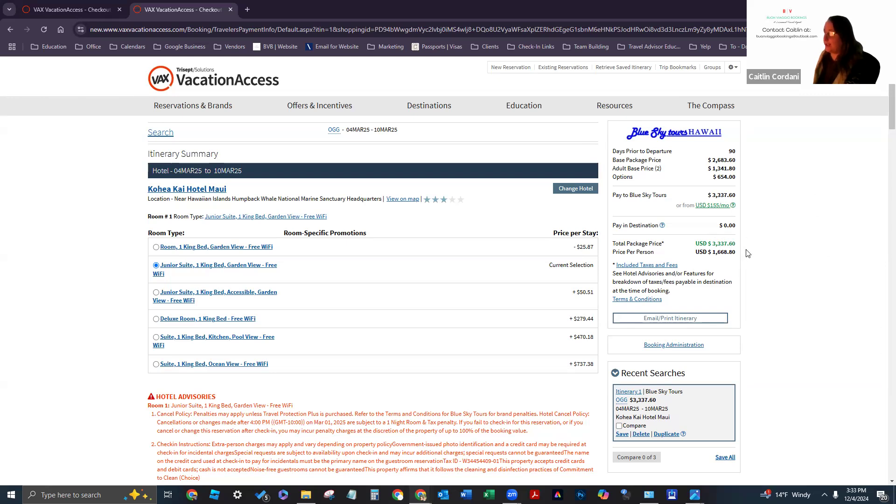
pyautogui.moveTo(719, 243); pyautogui.dragTo(615, 243)
pyautogui.click(718, 176)
pyautogui.moveTo(718, 176)
pyautogui.mouseDown()
pyautogui.moveTo(738, 186)
pyautogui.moveTo(735, 175)
pyautogui.mouseUp()
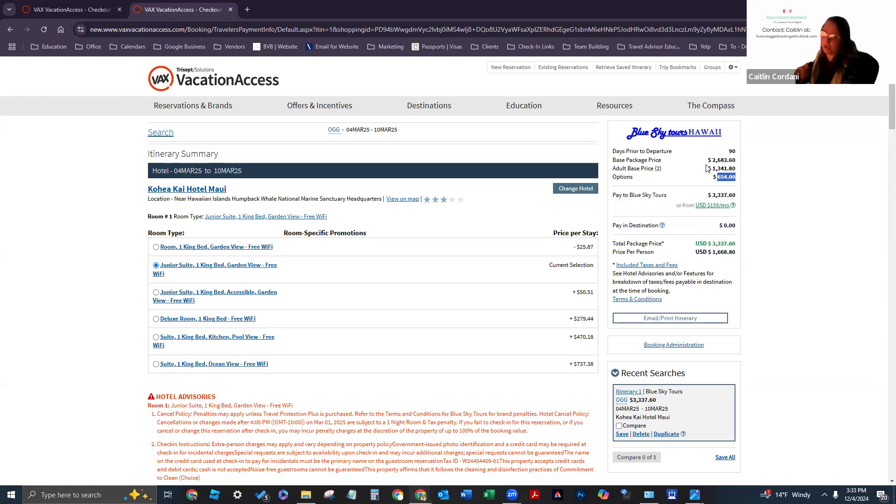
# Step: Save the current Maui itinerary from the recent searches under the name "Training Itinerary - 3"
pyautogui.scroll(-2, 679, 327)
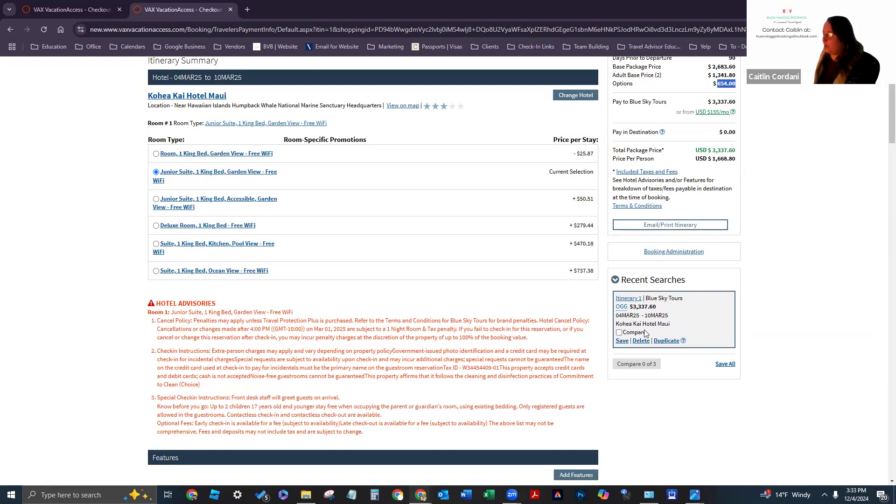
pyautogui.click(622, 341)
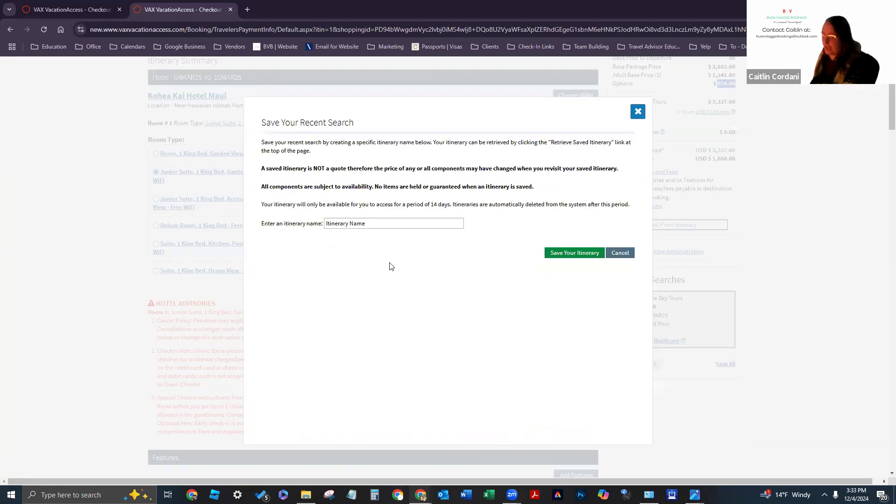
pyautogui.click(373, 224)
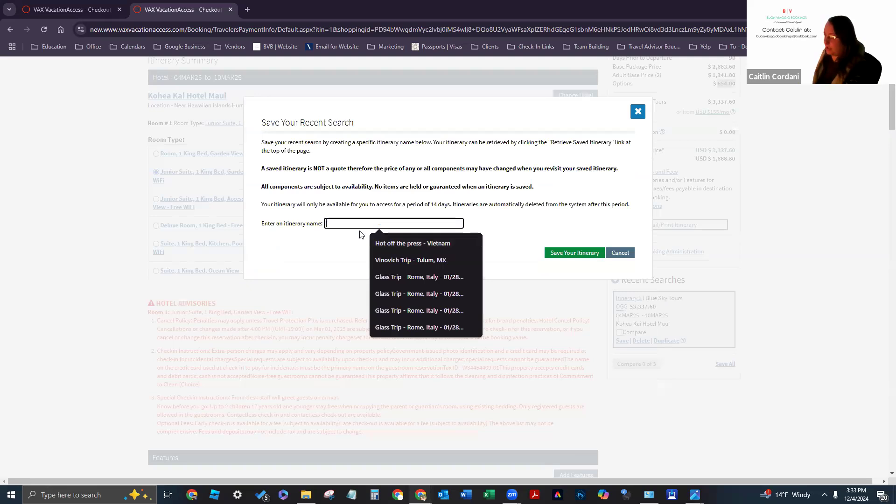
pyautogui.write('trainin')
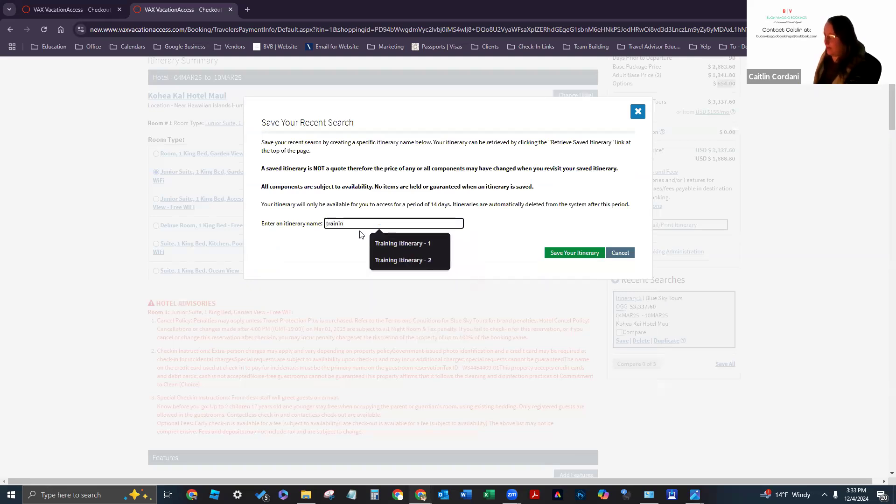
pyautogui.doubleClick(357, 223)
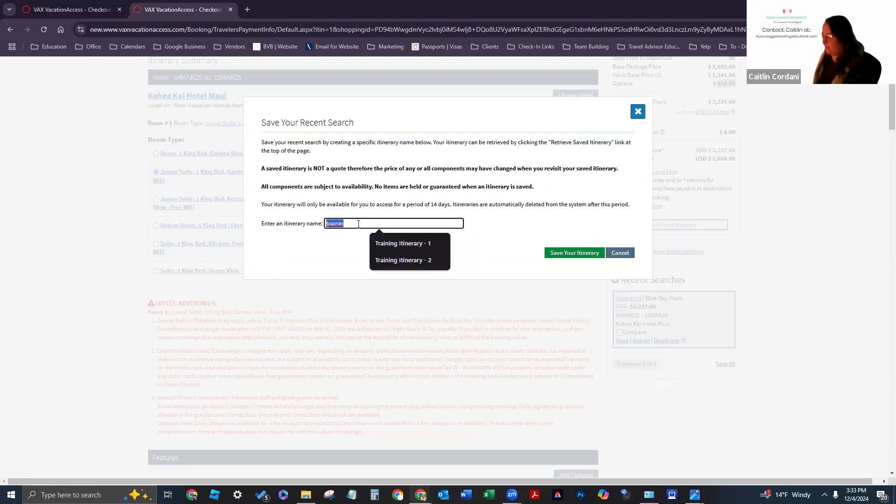
pyautogui.write('Train')
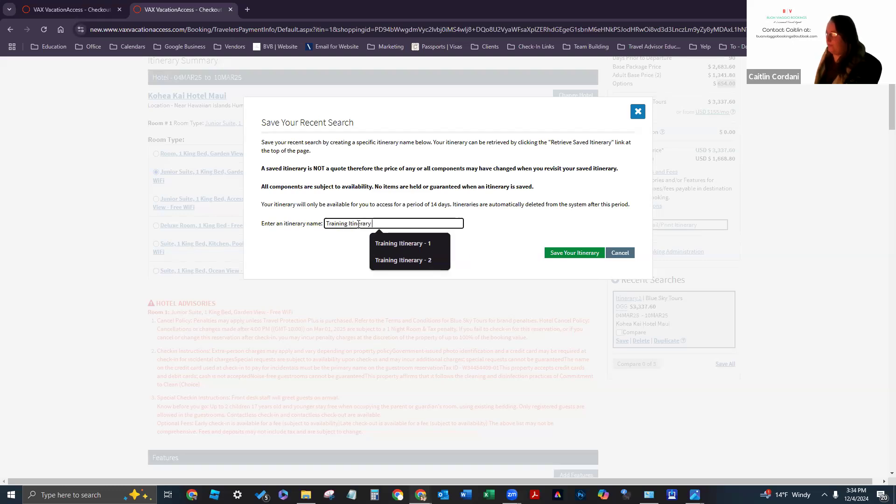
pyautogui.write('ing Itinerary - 3')
pyautogui.press('Return')
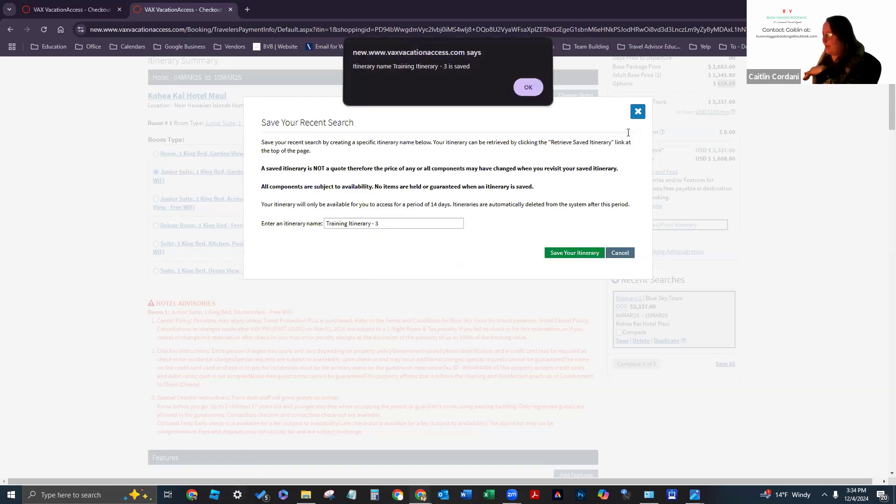
pyautogui.click(528, 88)
# Step: Review the itinerary's features, airport transfers, travel protection plans and rental car offers down to the traveler information
pyautogui.scroll(-1, 718, 322)
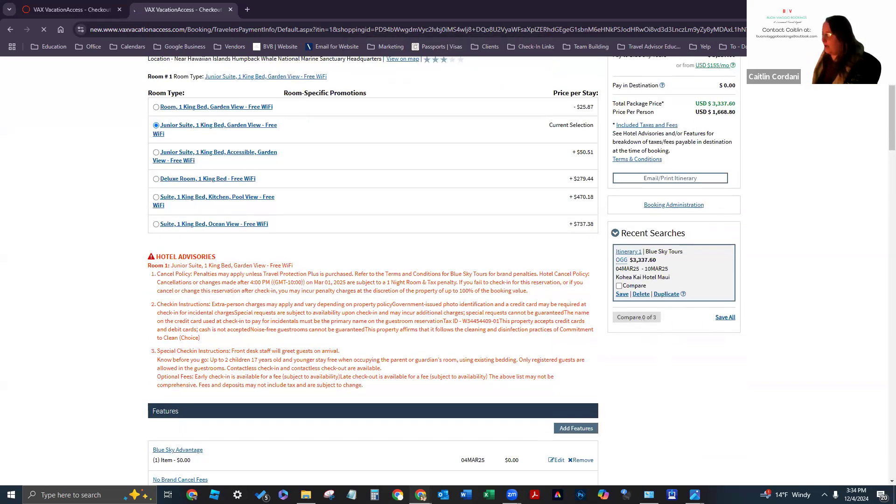
pyautogui.scroll(-3, 722, 327)
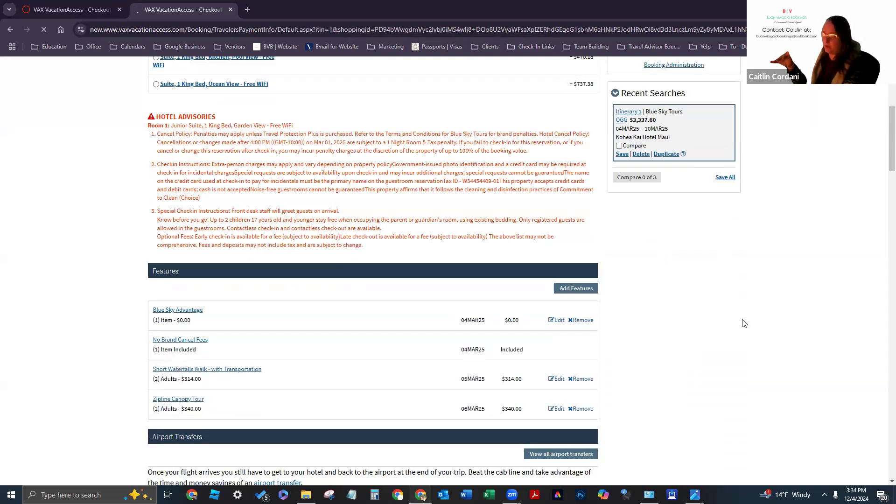
pyautogui.scroll(6, 654, 330)
pyautogui.scroll(-4, 638, 333)
pyautogui.scroll(-7, 638, 347)
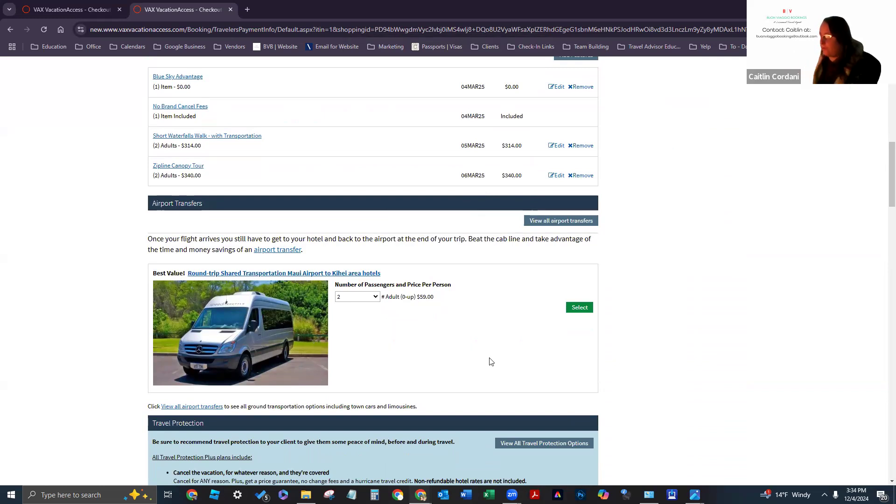
pyautogui.scroll(-4, 476, 354)
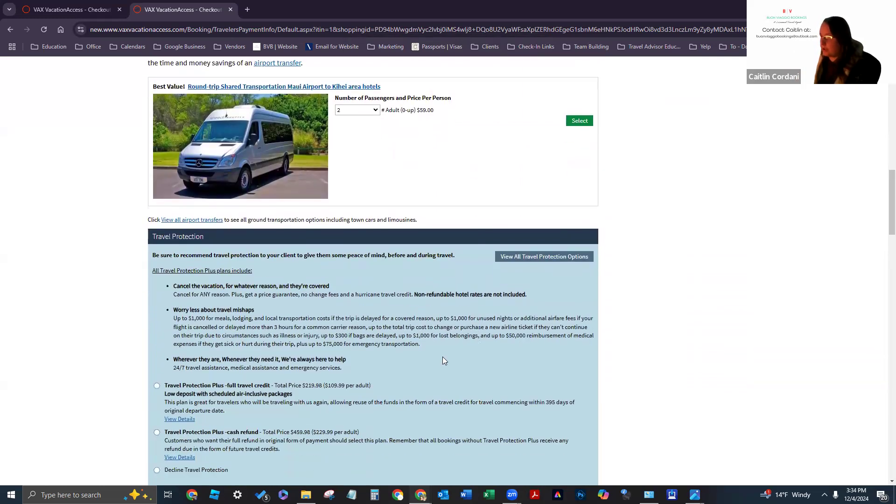
pyautogui.scroll(-1, 442, 357)
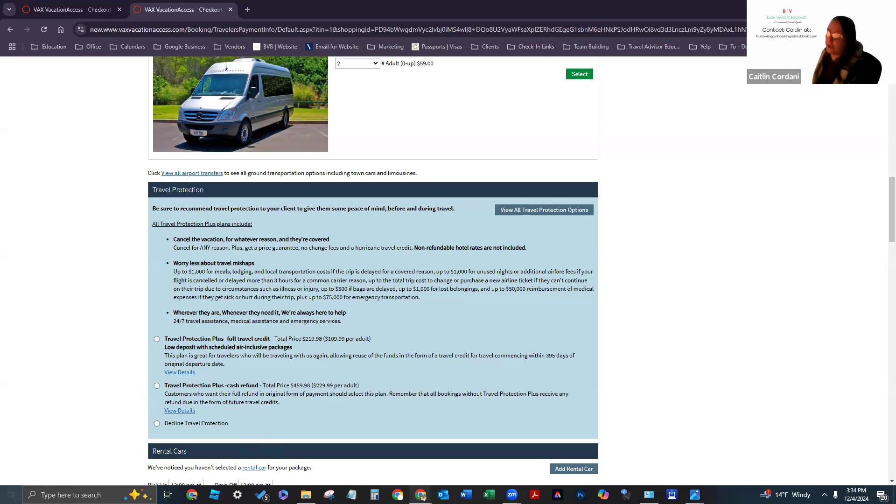
pyautogui.scroll(-3, 596, 324)
pyautogui.scroll(-3, 597, 324)
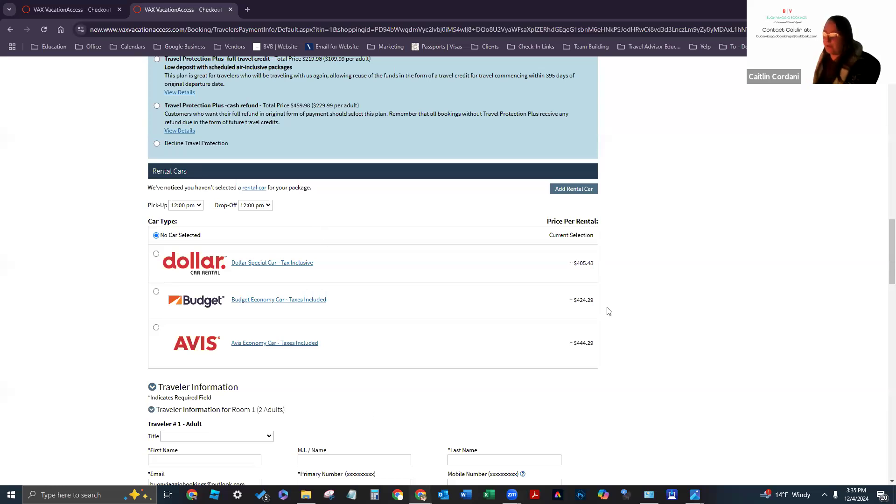
pyautogui.scroll(-3, 692, 294)
pyautogui.scroll(-1, 520, 256)
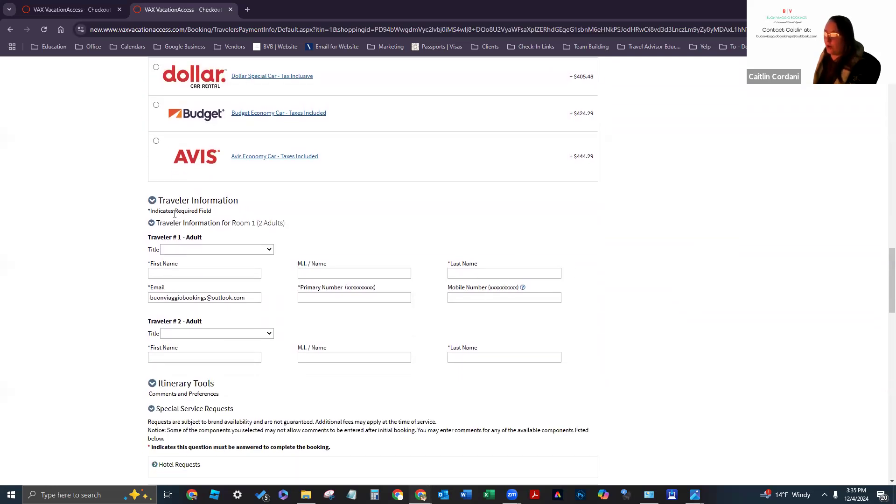
pyautogui.scroll(-1, 187, 304)
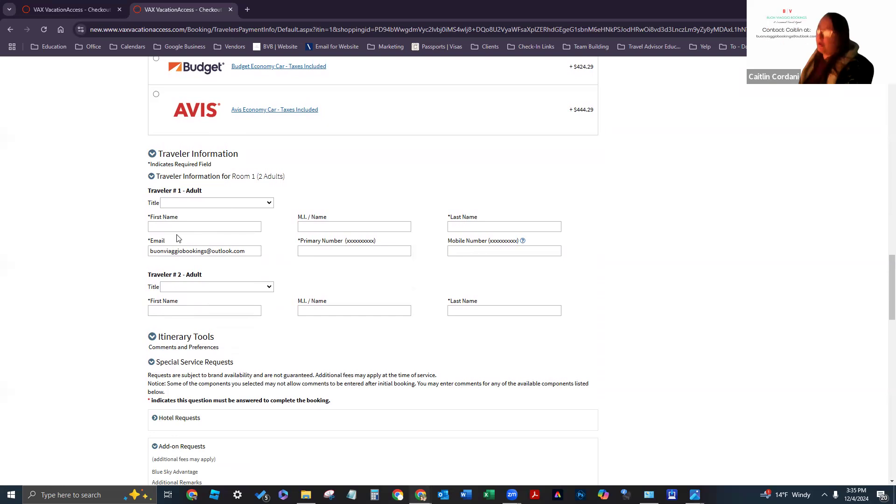
# Step: Examine the title choices and the first, middle and last name fields for Traveler 1
pyautogui.click(210, 205)
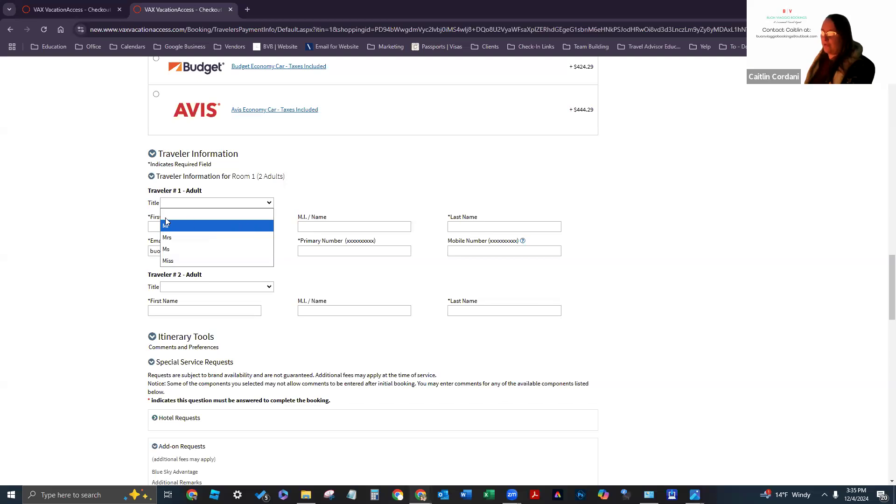
pyautogui.click(194, 205)
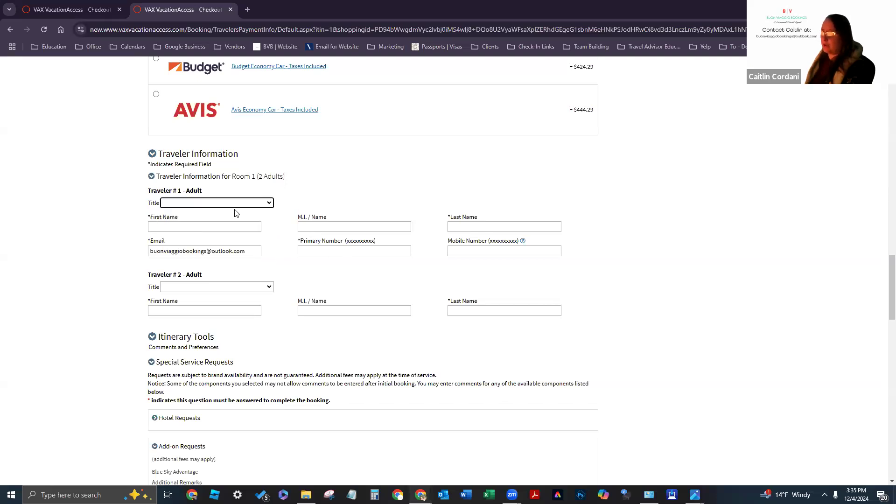
pyautogui.click(211, 228)
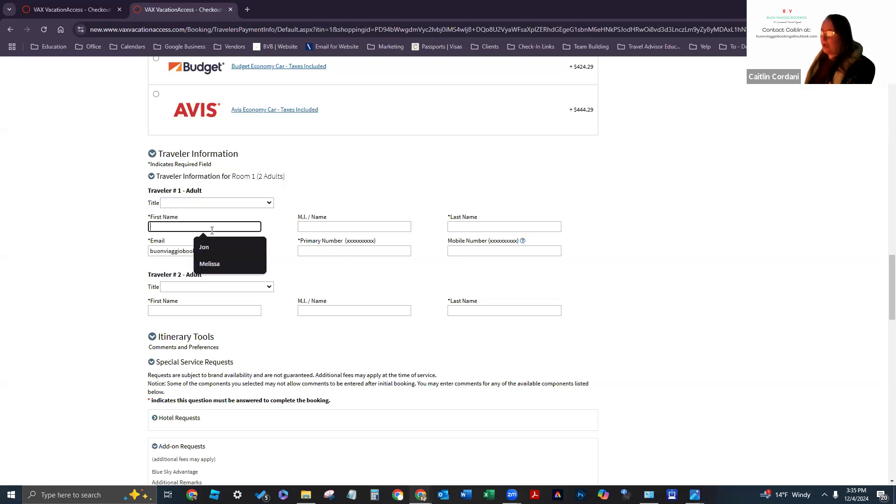
pyautogui.click(355, 225)
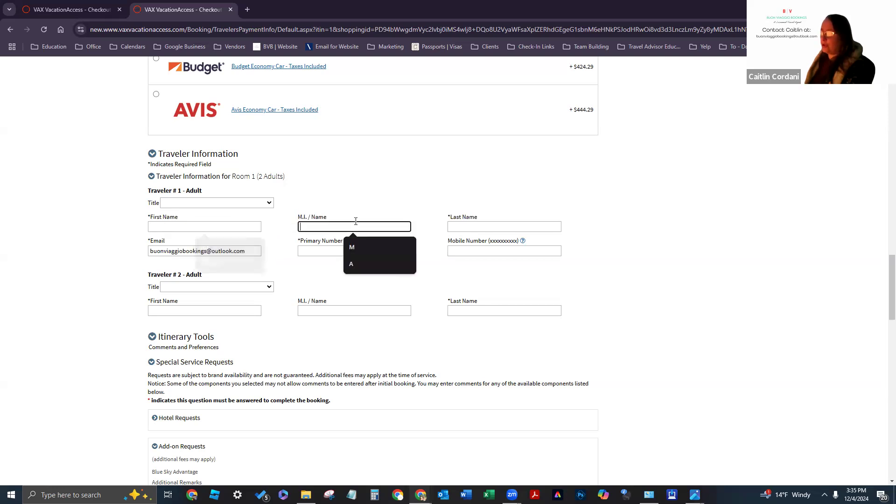
pyautogui.click(459, 226)
pyautogui.click(235, 226)
pyautogui.press('Tab')
pyautogui.press('Tab')
pyautogui.click(236, 268)
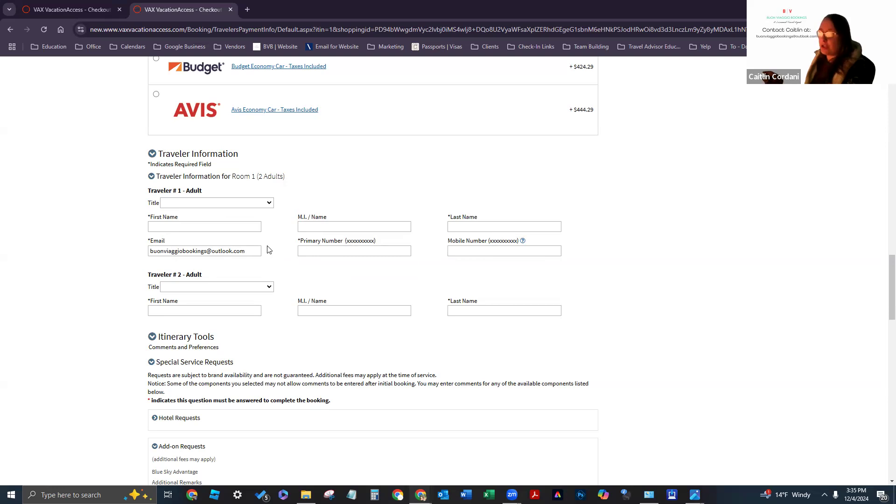
# Step: Fill Traveler 1's mobile number with the saved phone number and leave the primary number empty
pyautogui.click(345, 252)
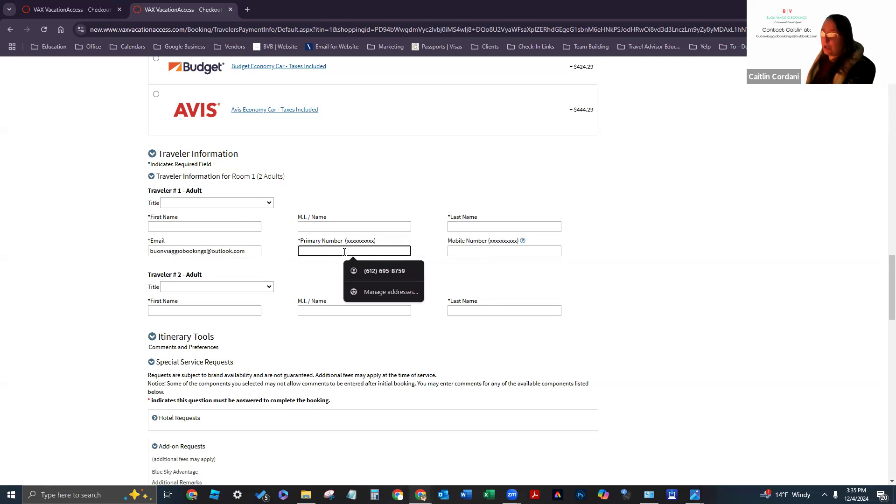
pyautogui.click(452, 252)
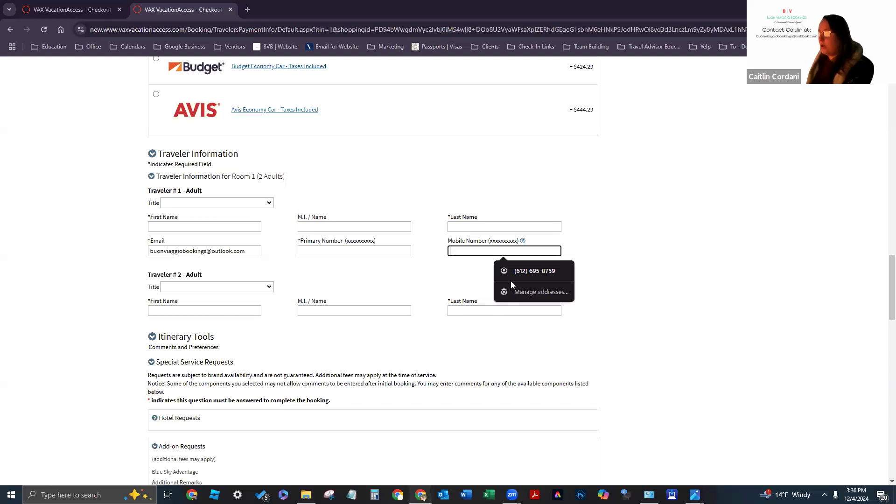
pyautogui.click(518, 271)
pyautogui.click(359, 251)
pyautogui.moveTo(359, 251); pyautogui.dragTo(298, 251)
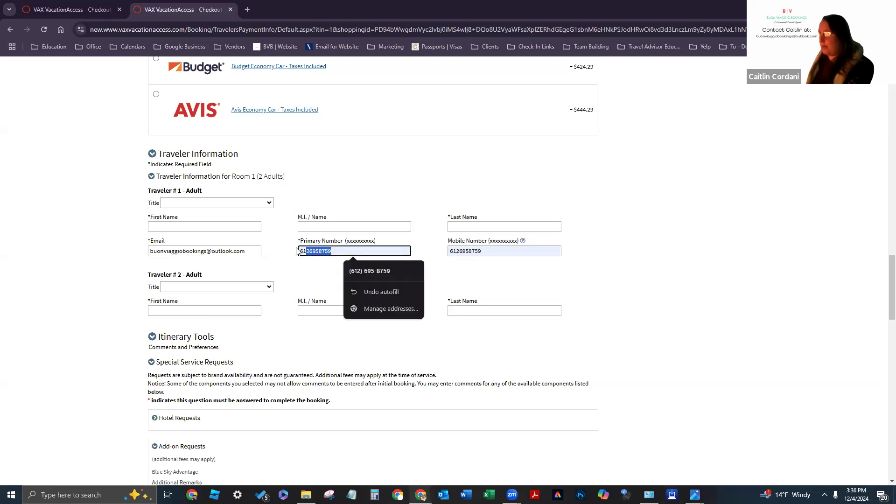
pyautogui.press('BackSpace')
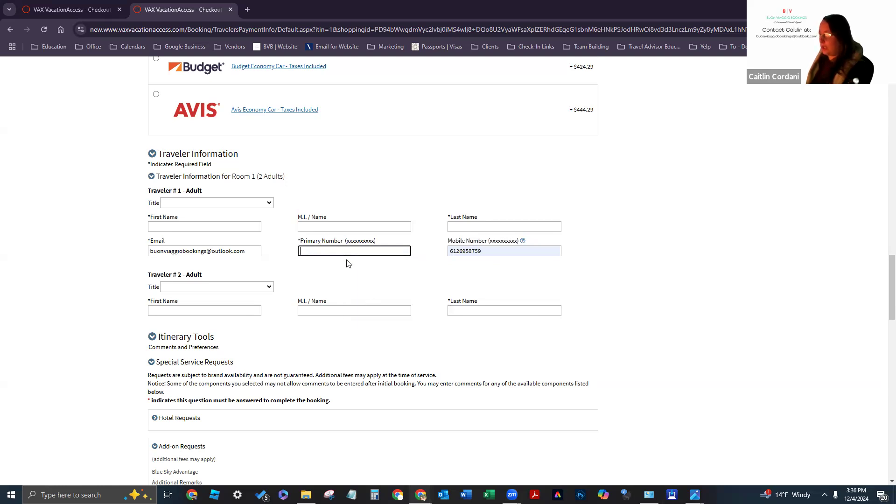
pyautogui.click(336, 250)
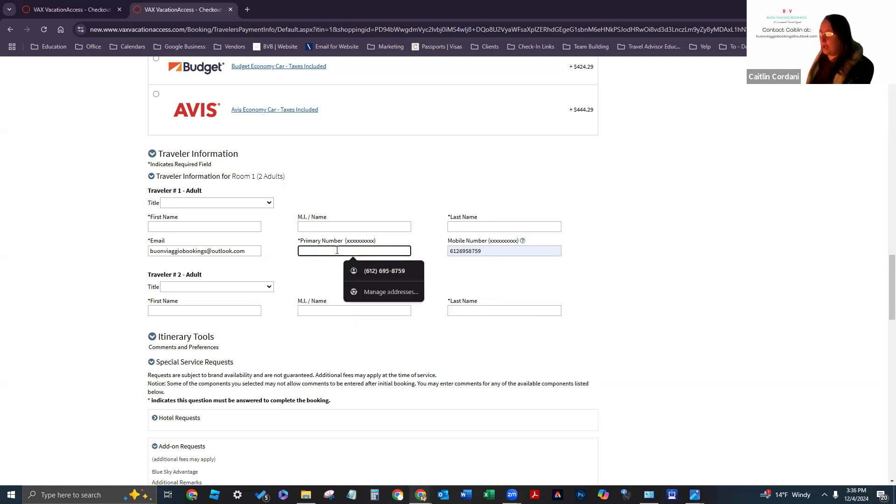
pyautogui.click(297, 268)
pyautogui.scroll(-2, 289, 261)
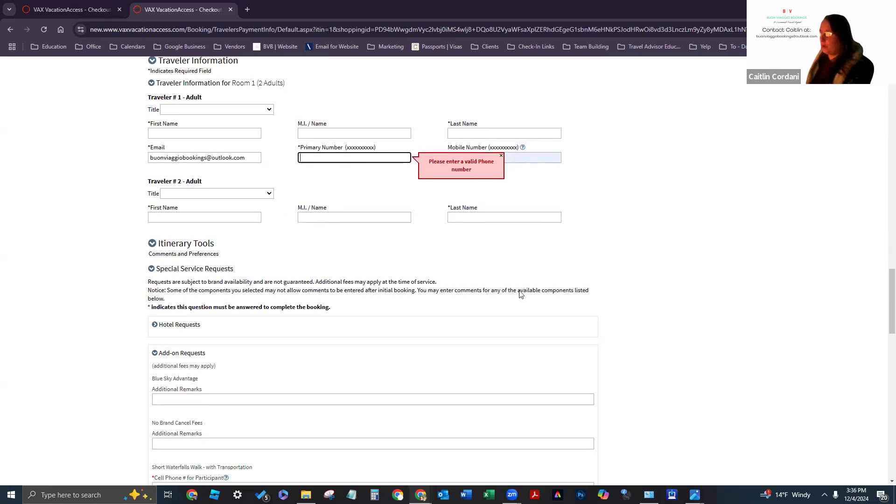
pyautogui.click(501, 156)
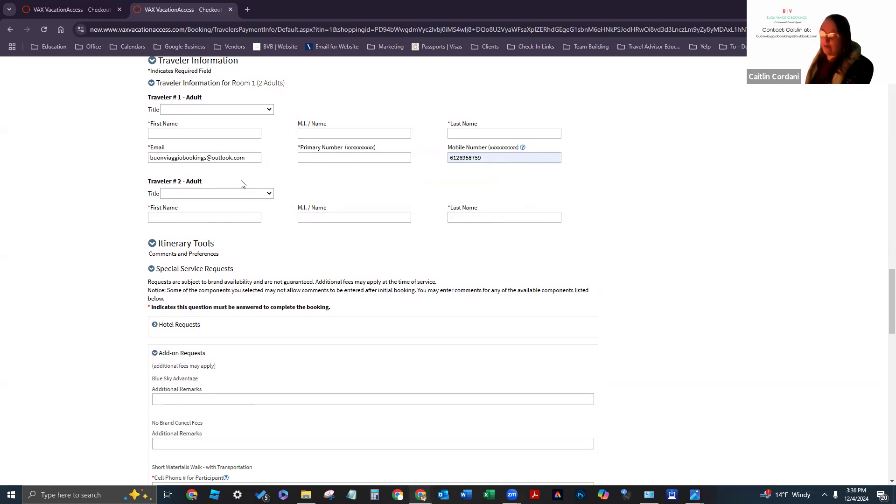
# Step: Examine the title choices and the middle and last name fields for Traveler 2
pyautogui.click(252, 193)
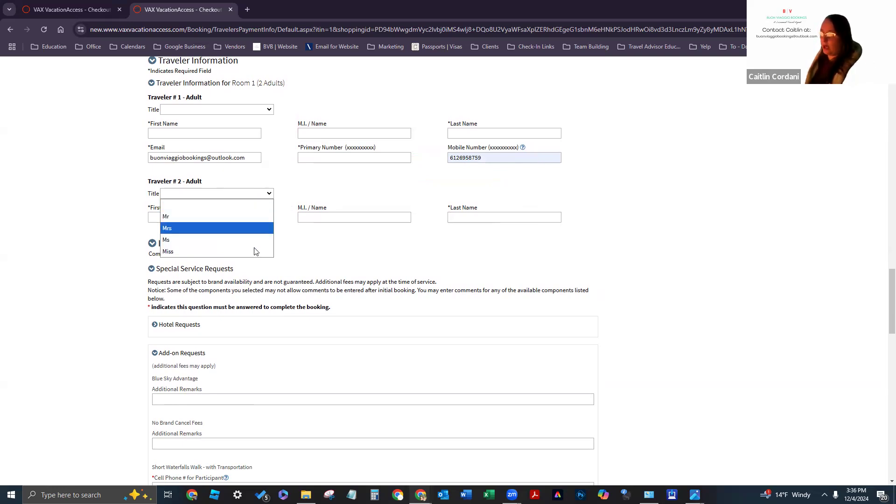
pyautogui.click(251, 194)
pyautogui.click(338, 220)
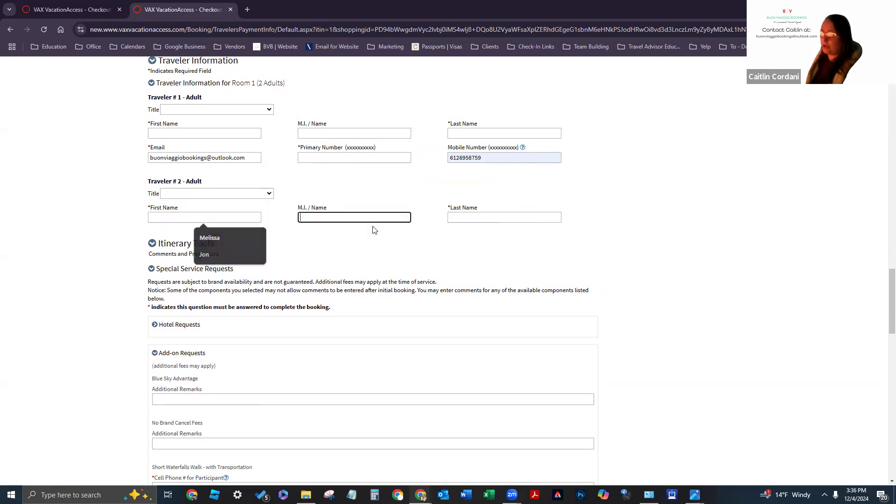
pyautogui.click(460, 216)
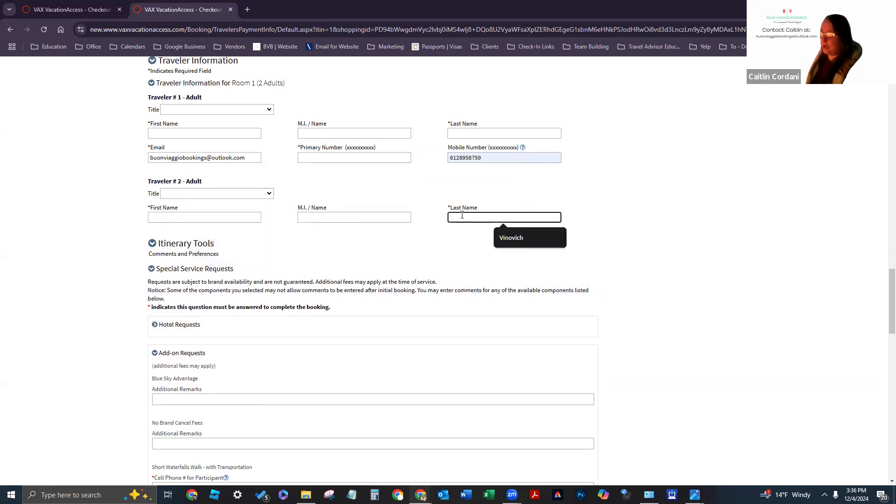
pyautogui.click(388, 318)
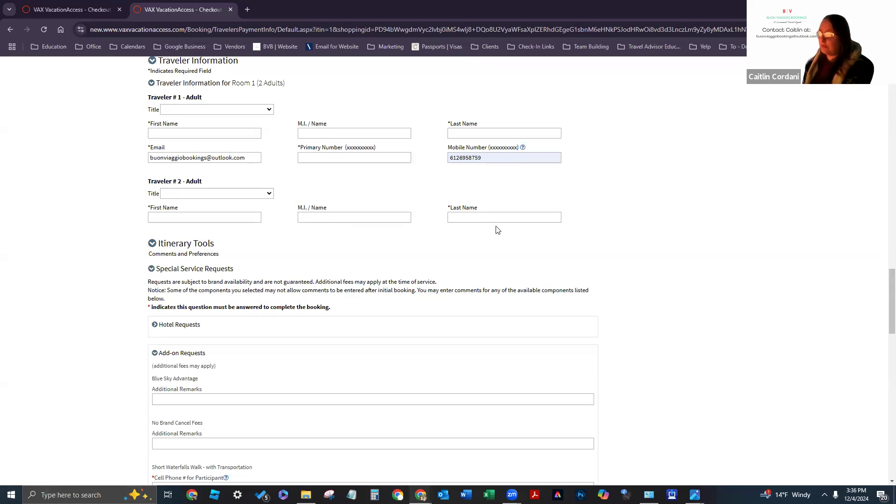
# Step: Add the remark "Add extra towels and toiletries" to the hotel requests for Kohea Kai Hotel Maui in Kihei
pyautogui.scroll(-1, 543, 210)
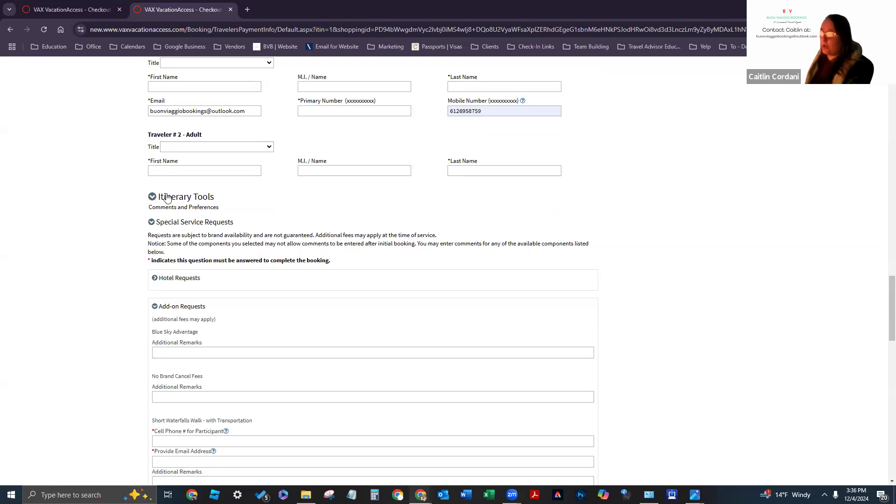
pyautogui.click(149, 205)
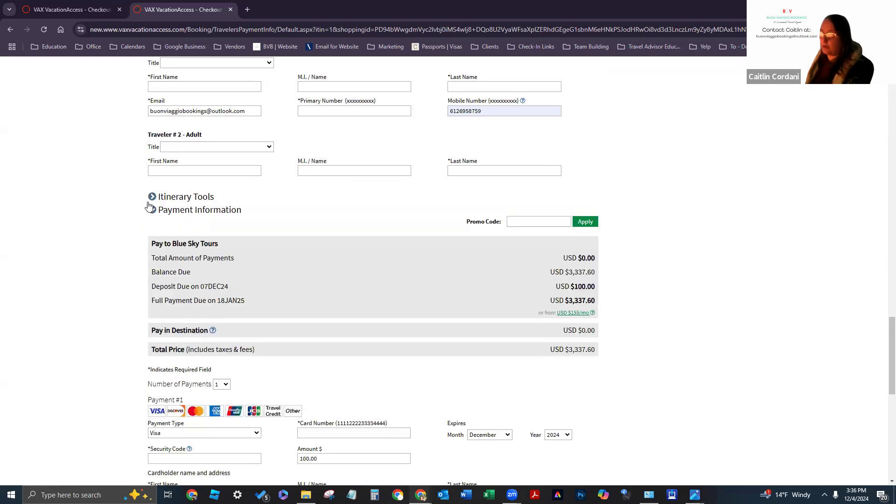
pyautogui.click(149, 206)
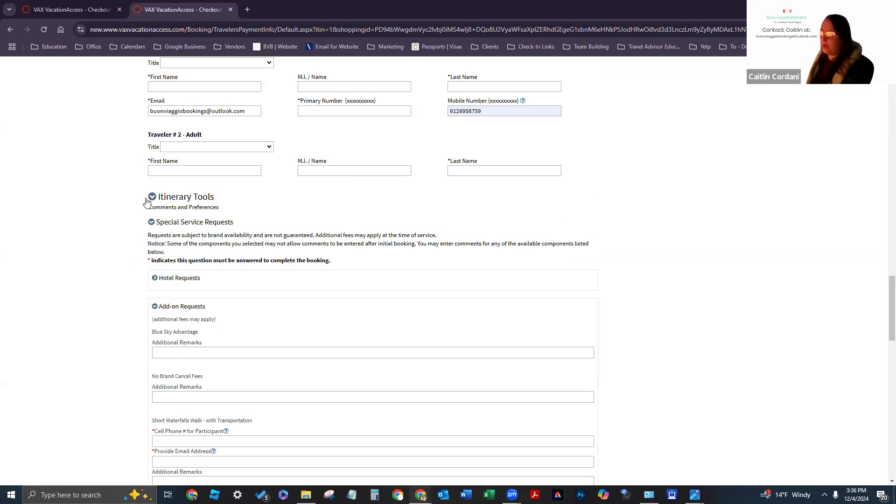
pyautogui.scroll(-3, 143, 196)
pyautogui.click(155, 138)
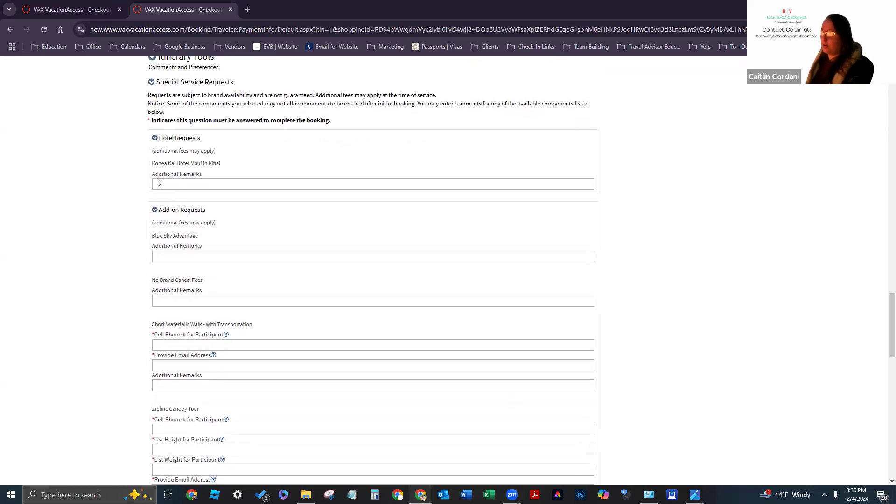
pyautogui.click(157, 180)
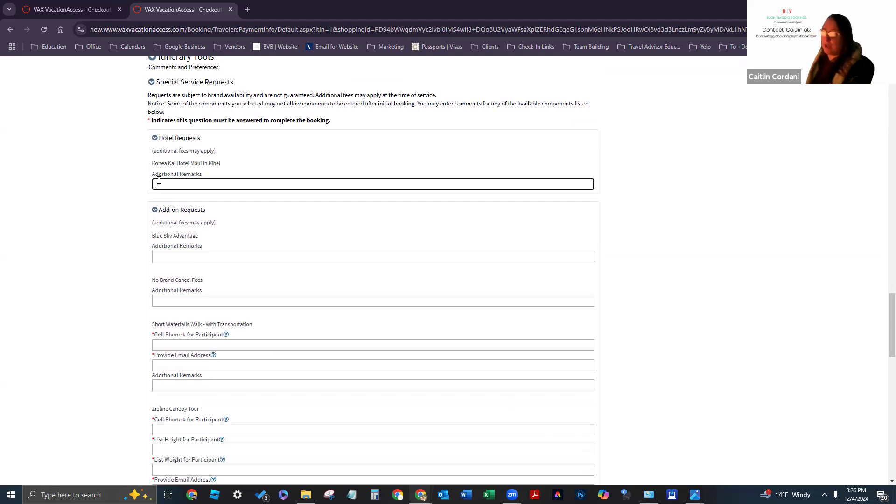
pyautogui.write('Add extar')
pyautogui.write(' towels')
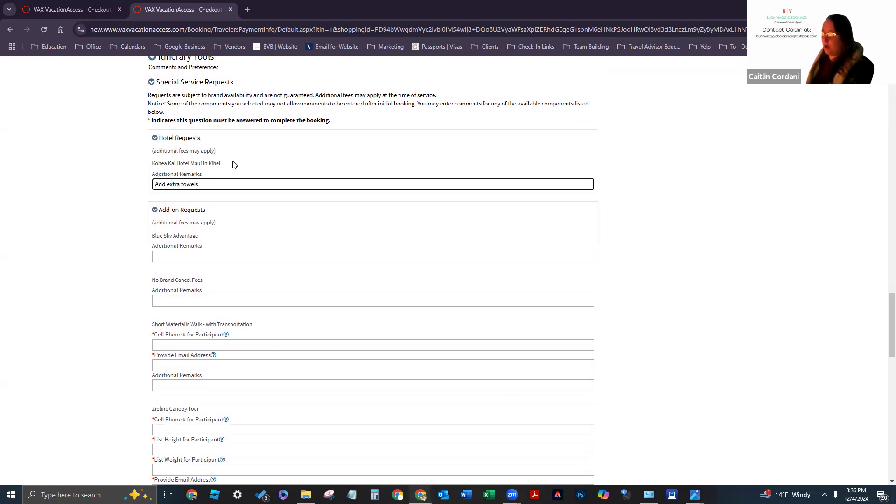
pyautogui.write(' and toiletries')
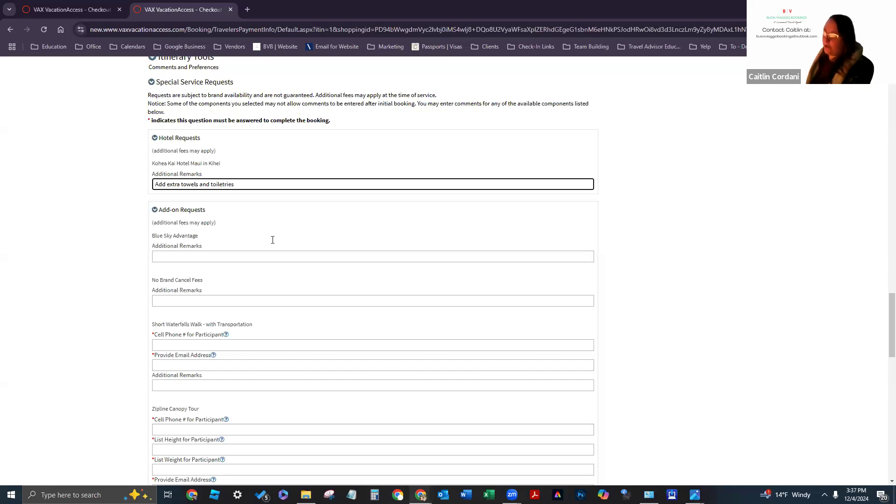
pyautogui.click(85, 192)
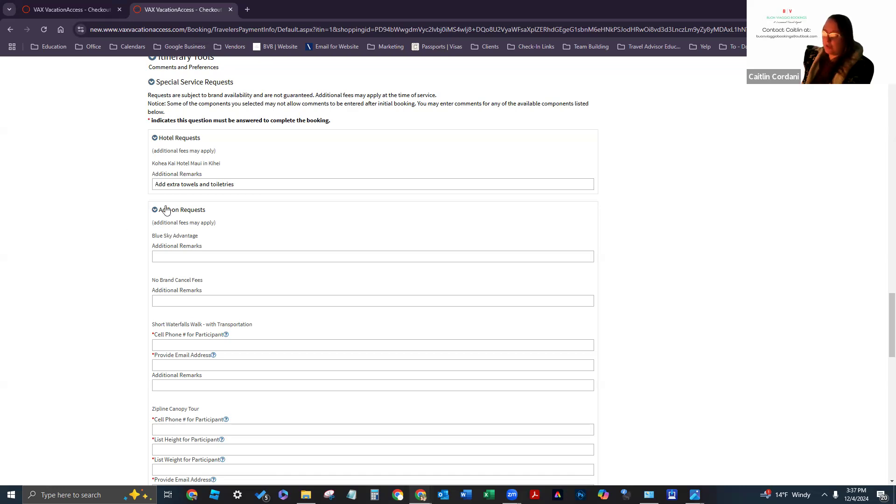
# Step: Examine the additional remarks fields for Blue Sky Advantage and No Brand Cancel Fees in the add-on requests
pyautogui.scroll(-2, 189, 190)
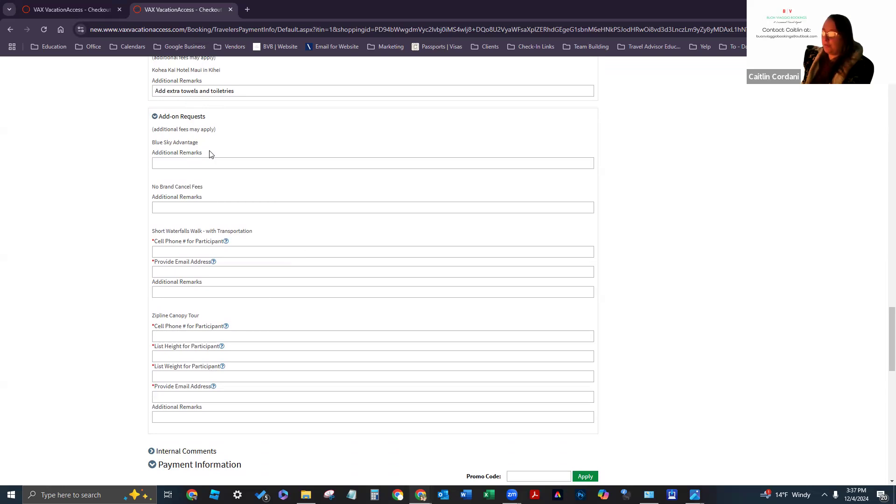
pyautogui.click(218, 161)
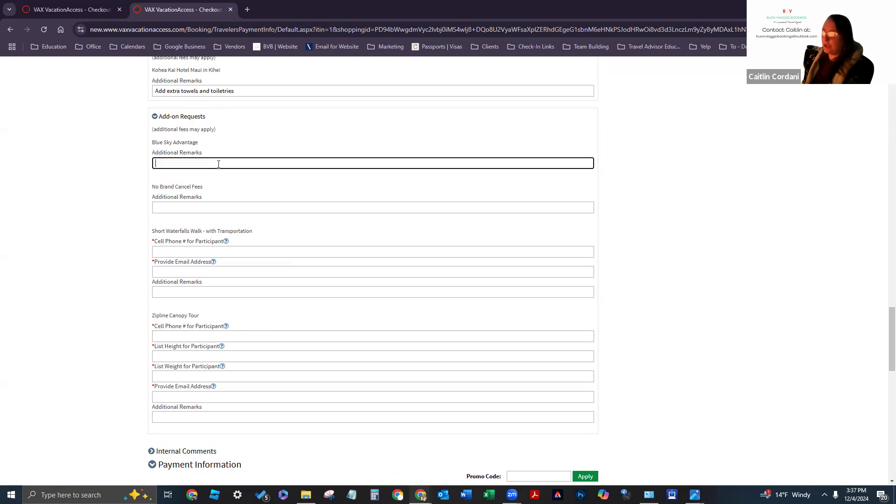
pyautogui.click(208, 207)
pyautogui.scroll(-2, 272, 156)
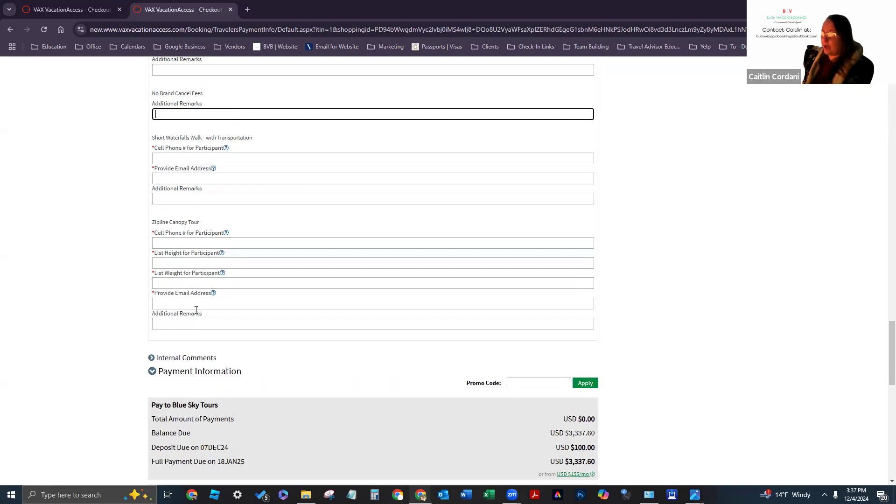
pyautogui.scroll(2, 302, 140)
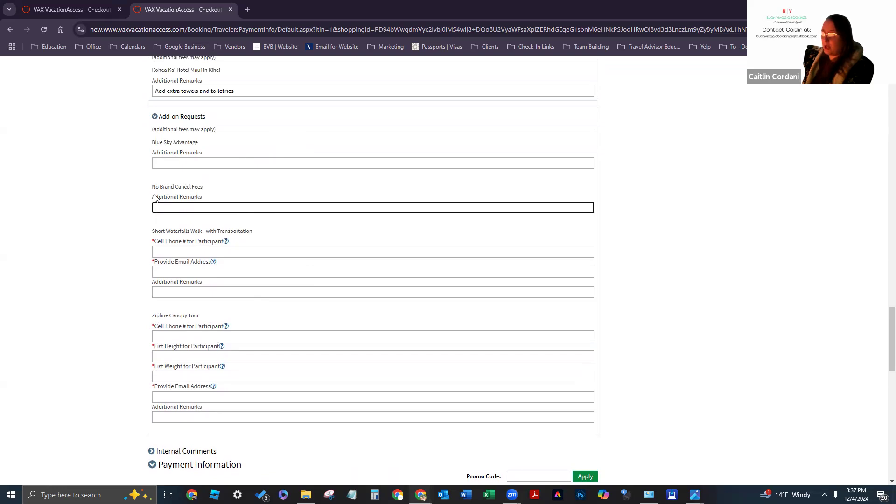
pyautogui.scroll(-1, 190, 183)
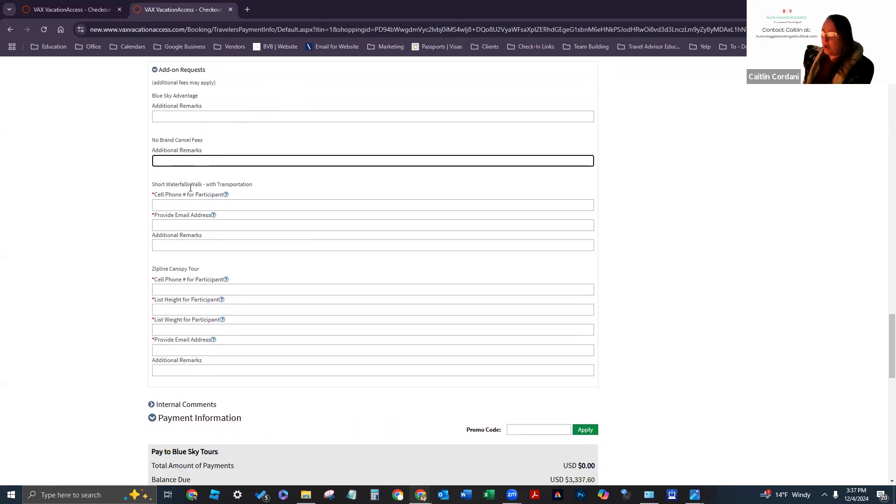
# Step: Examine the participant cell phone, email and additional remarks fields for the Short Waterfalls Walk with transportation
pyautogui.moveTo(147, 184); pyautogui.dragTo(264, 186)
pyautogui.click(197, 203)
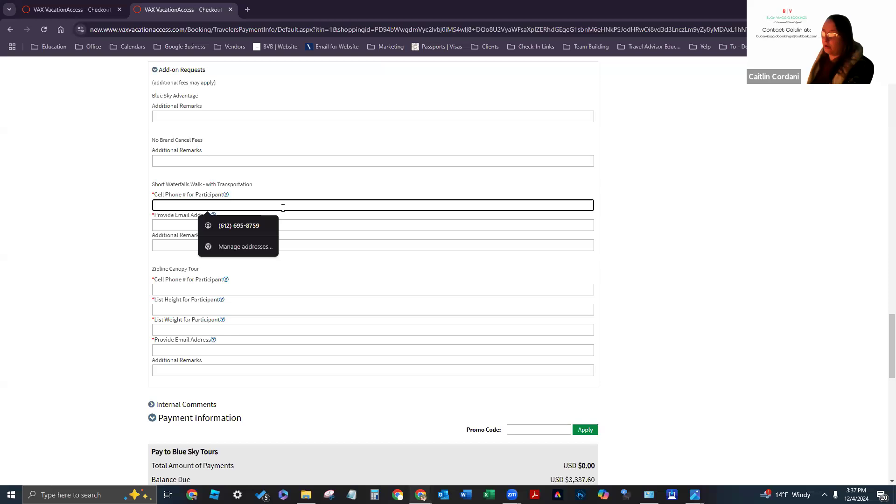
pyautogui.press('Tab')
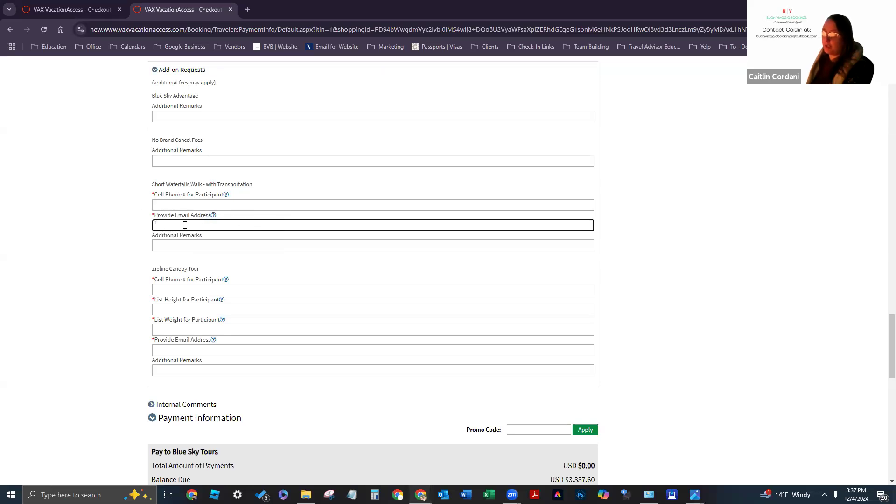
pyautogui.scroll(-2, 182, 233)
pyautogui.click(155, 152)
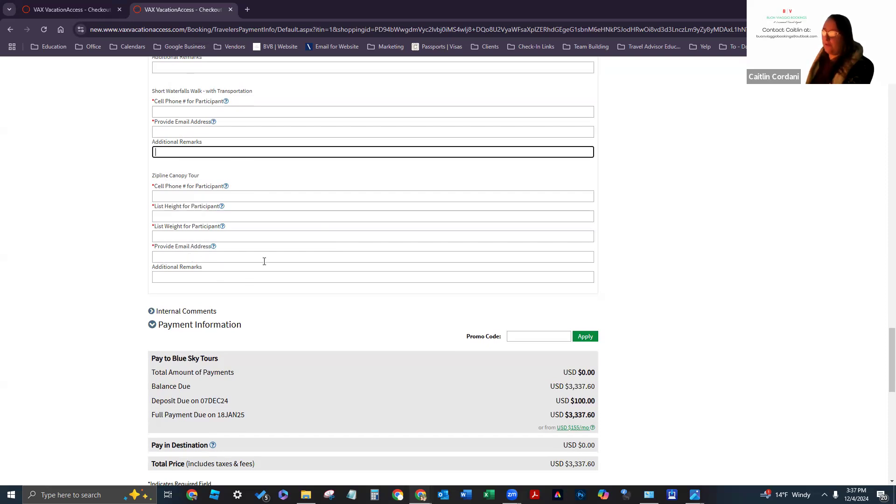
# Step: Examine the Zipline Canopy Tour's participant cell phone, height, weight, email and additional remarks fields
pyautogui.click(159, 177)
pyautogui.scroll(-1, 200, 185)
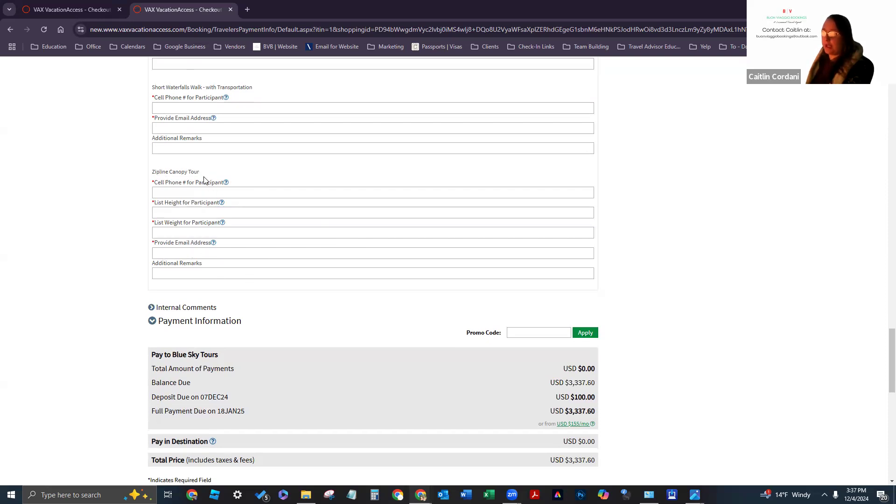
pyautogui.click(173, 148)
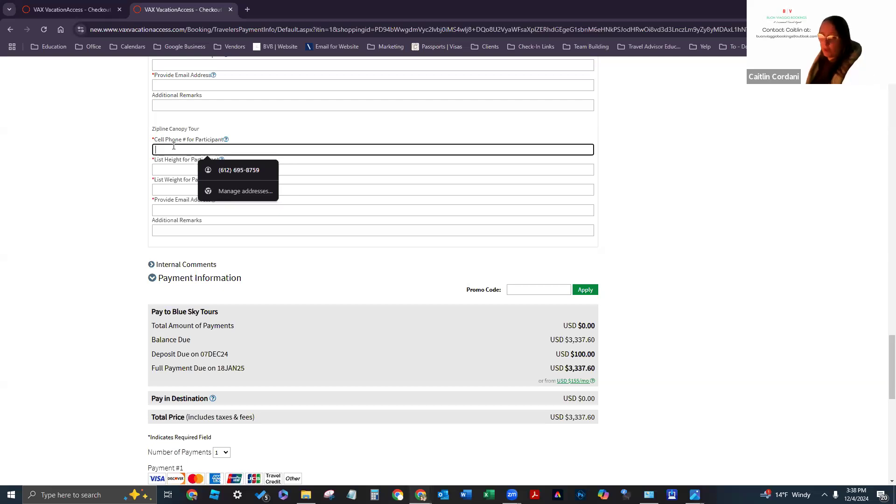
pyautogui.press('Tab')
pyautogui.click(197, 186)
pyautogui.click(196, 170)
pyautogui.click(194, 189)
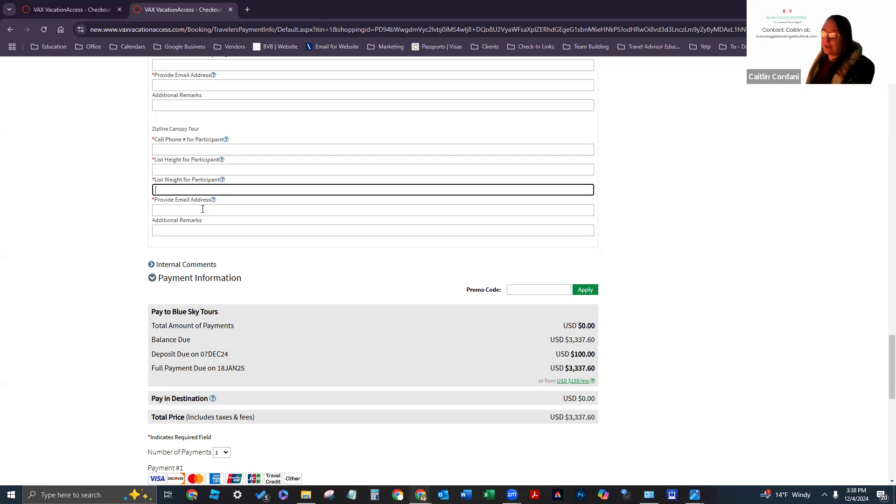
pyautogui.click(203, 211)
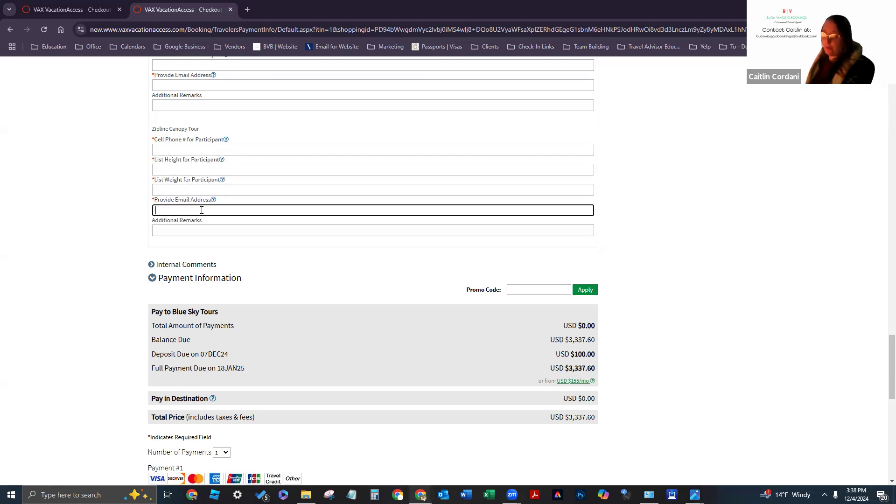
pyautogui.click(281, 229)
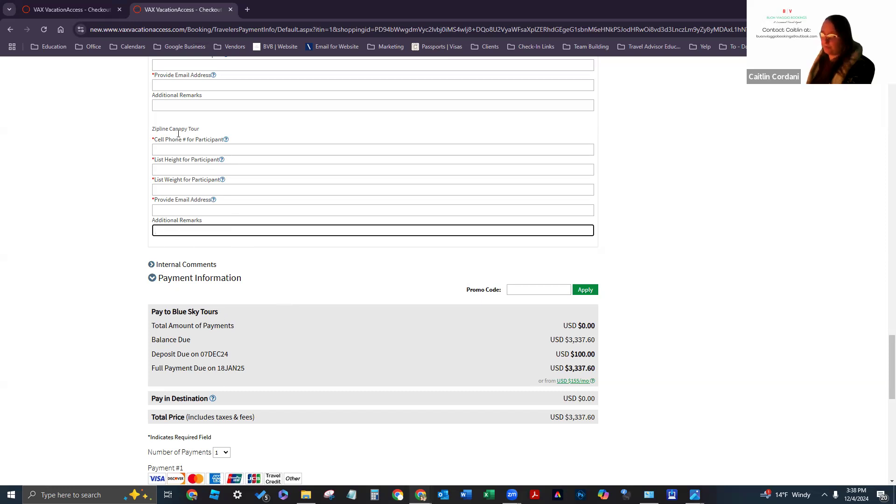
# Step: Review the balance due and the deposit's due date and amount in the payment information
pyautogui.scroll(-2, 178, 134)
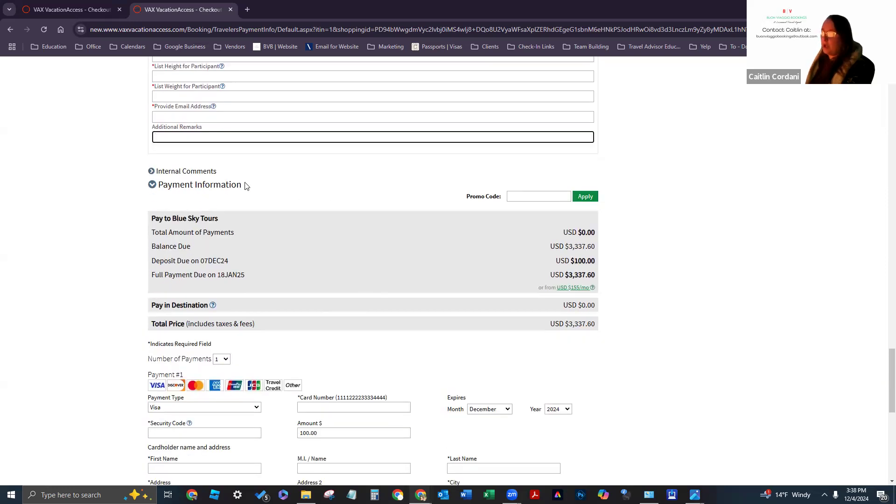
pyautogui.scroll(-1, 262, 214)
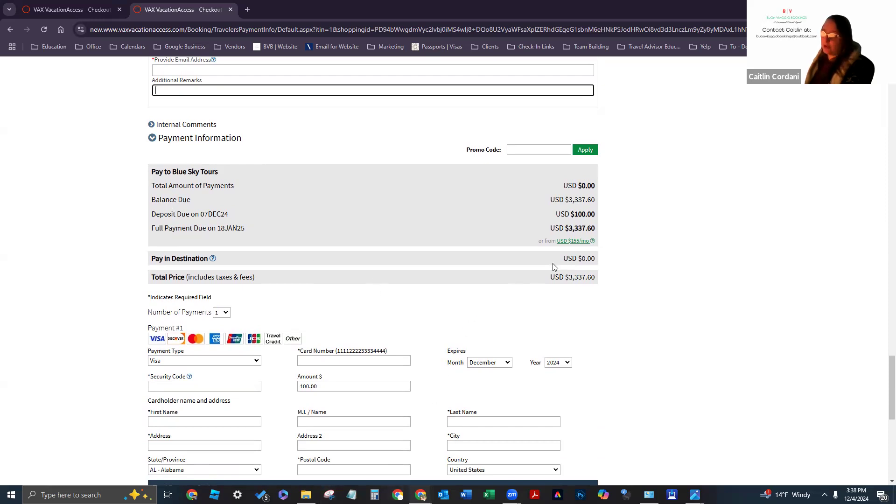
pyautogui.scroll(-1, 255, 222)
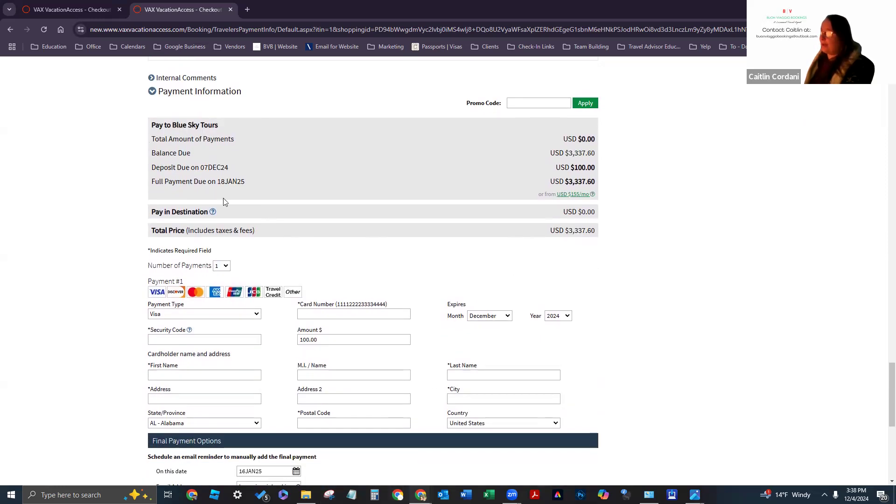
pyautogui.moveTo(159, 153); pyautogui.dragTo(166, 153)
pyautogui.moveTo(336, 162); pyautogui.dragTo(598, 159)
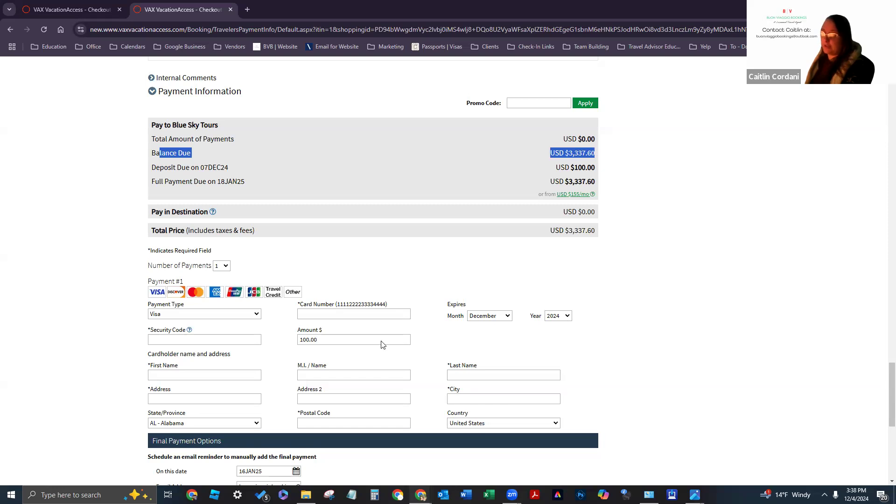
pyautogui.moveTo(229, 167); pyautogui.dragTo(158, 169)
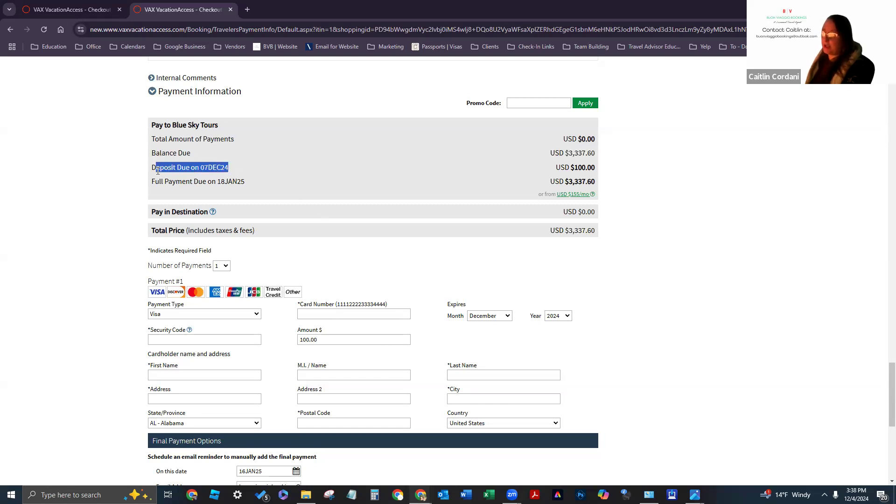
pyautogui.click(205, 169)
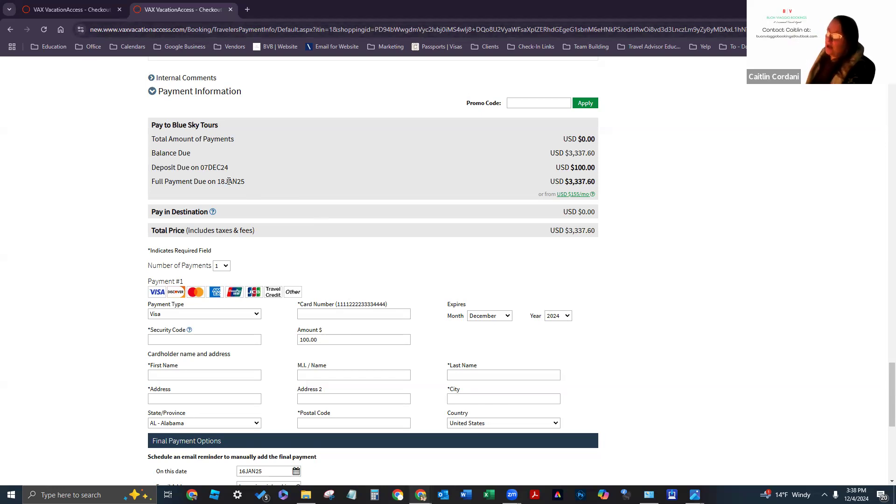
pyautogui.moveTo(202, 164); pyautogui.dragTo(228, 167)
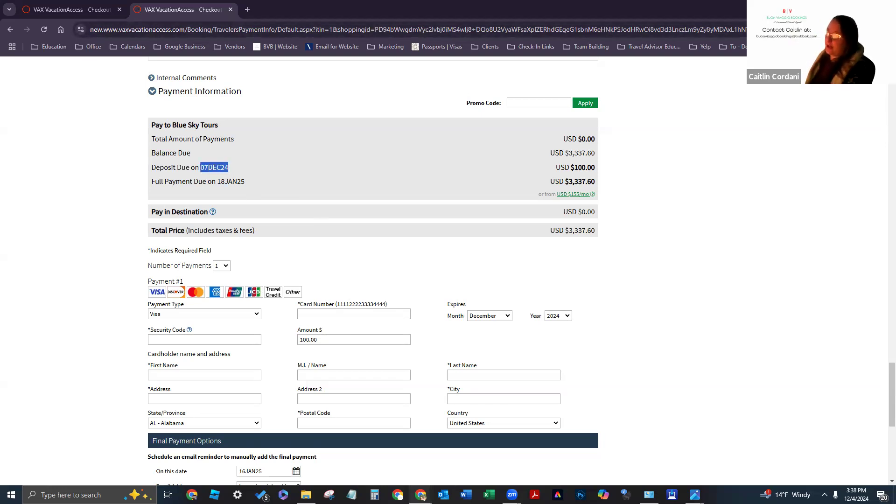
pyautogui.moveTo(586, 167)
pyautogui.mouseDown()
pyautogui.moveTo(601, 169)
pyautogui.moveTo(578, 167)
pyautogui.mouseUp()
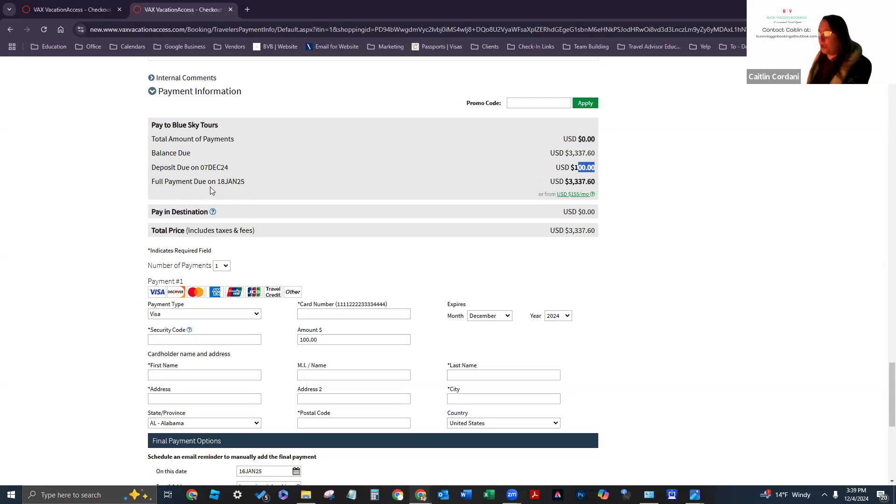
# Step: Check the full payment's due date, compare its amount with the deposit, and review the total price
pyautogui.moveTo(204, 183); pyautogui.dragTo(245, 180)
pyautogui.click(245, 185)
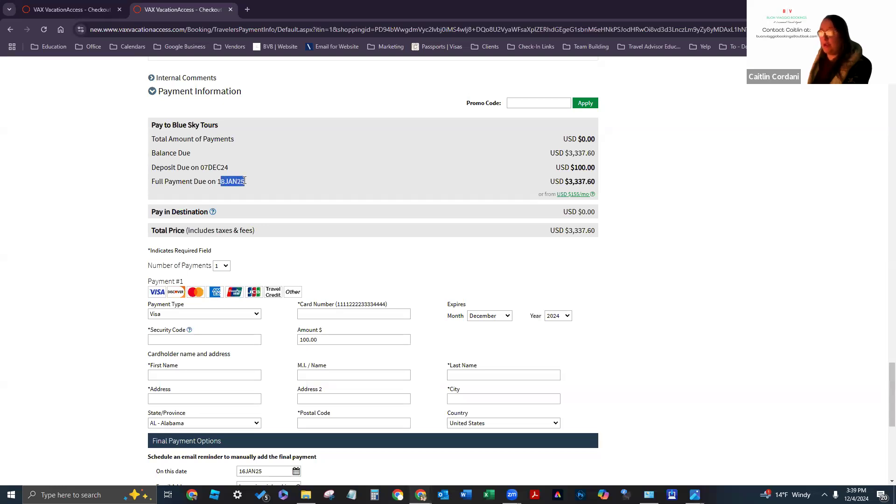
pyautogui.moveTo(568, 181); pyautogui.dragTo(595, 181)
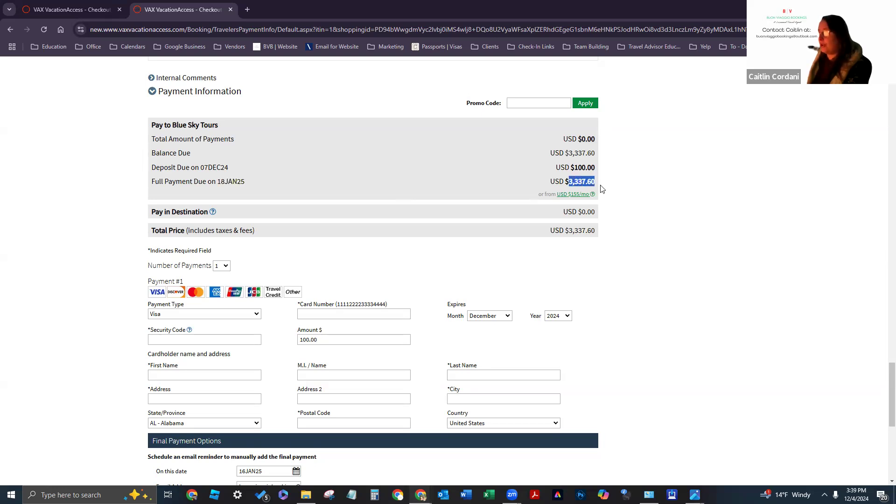
pyautogui.click(589, 178)
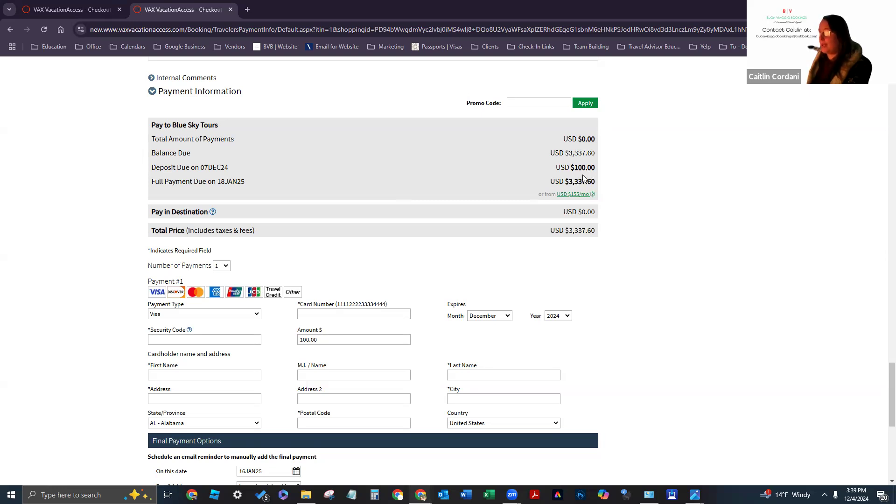
pyautogui.doubleClick(583, 168)
pyautogui.click(577, 178)
pyautogui.moveTo(567, 178); pyautogui.dragTo(593, 183)
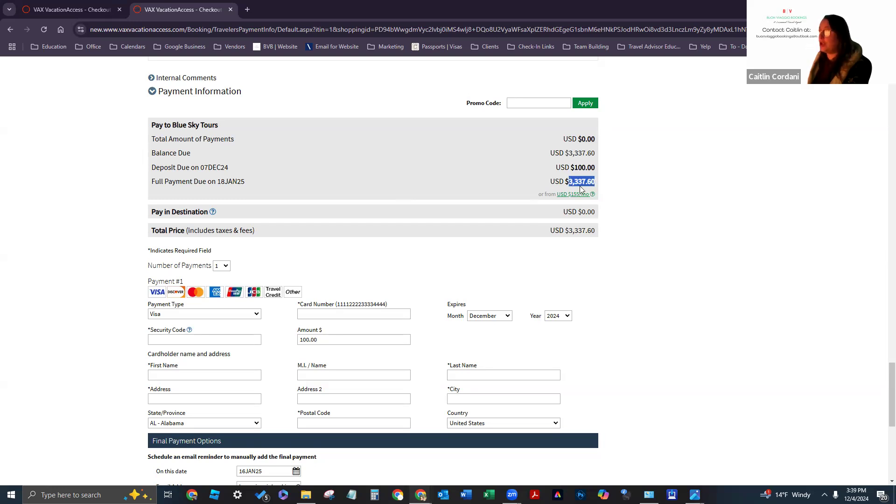
pyautogui.click(594, 182)
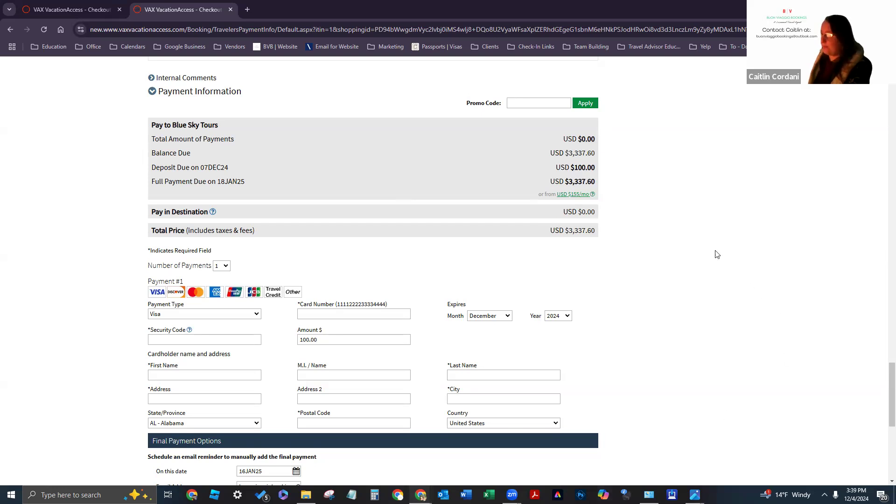
pyautogui.moveTo(533, 236); pyautogui.dragTo(592, 236)
pyautogui.click(592, 236)
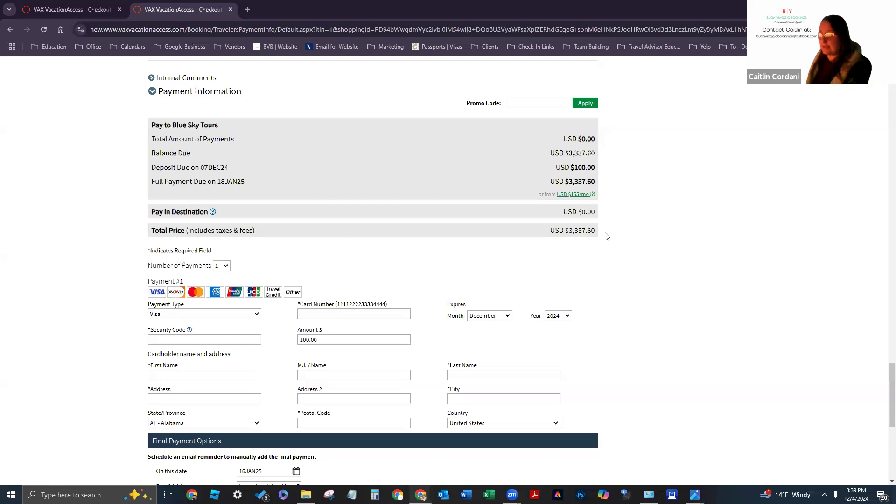
# Step: Examine the options for the number of payments and keep a single payment
pyautogui.scroll(-1, 78, 271)
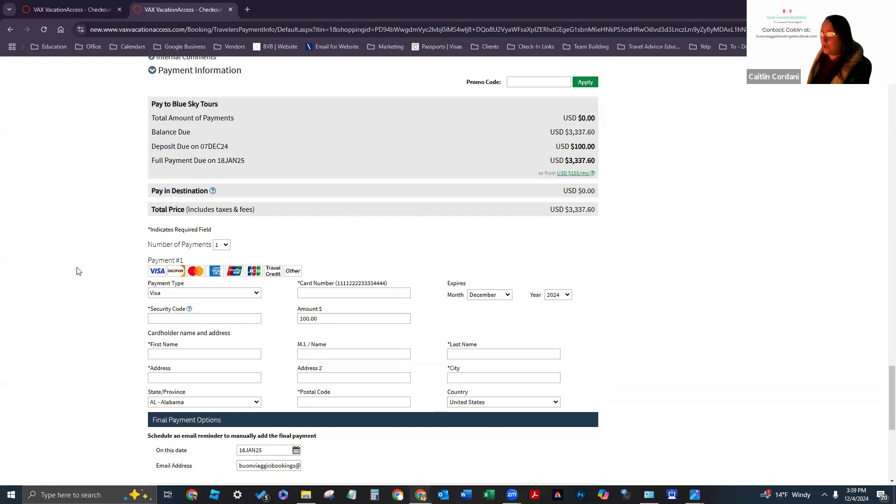
pyautogui.scroll(-2, 79, 271)
pyautogui.click(227, 173)
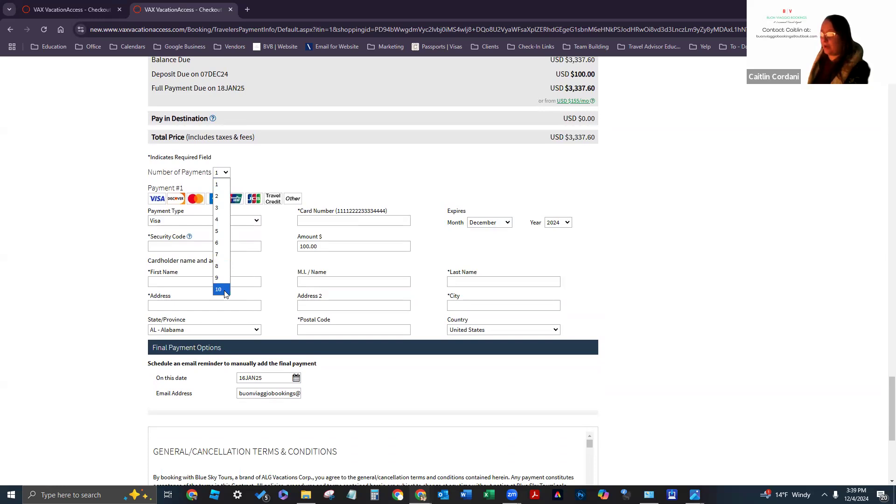
pyautogui.click(224, 185)
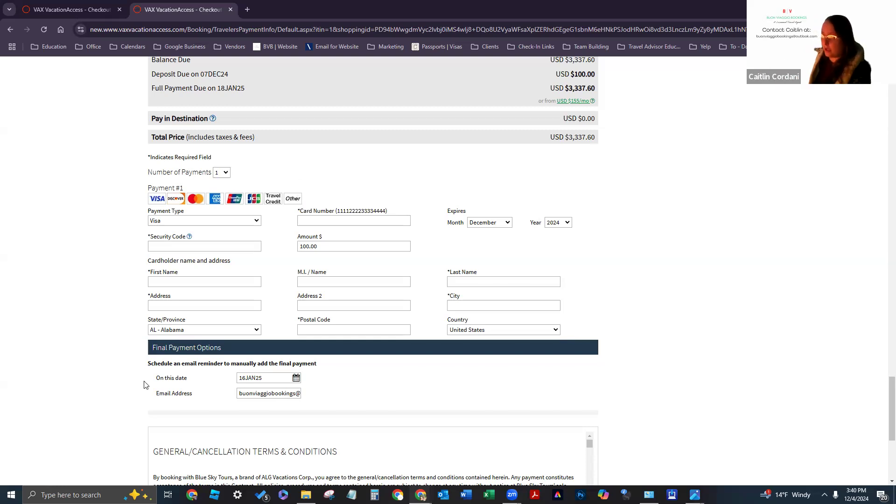
# Step: Set the payment type of the first payment to Gift, Service and Promotion Cards
pyautogui.click(165, 221)
pyautogui.click(164, 221)
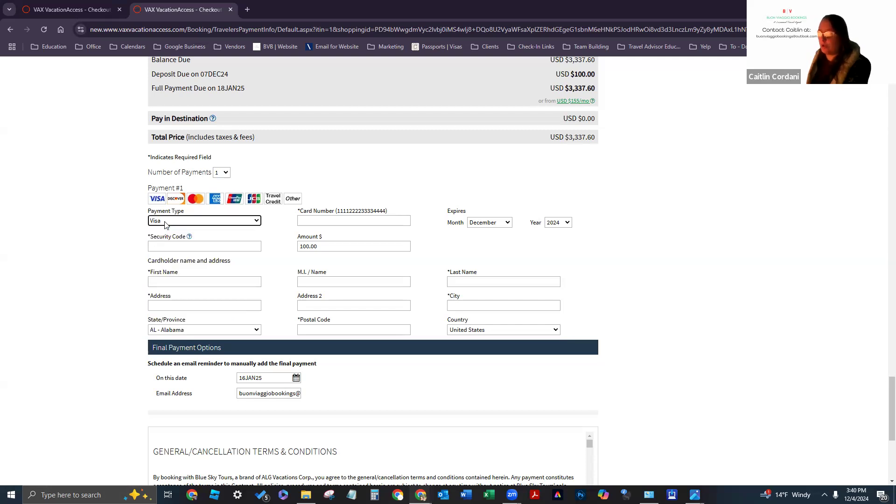
pyautogui.click(166, 223)
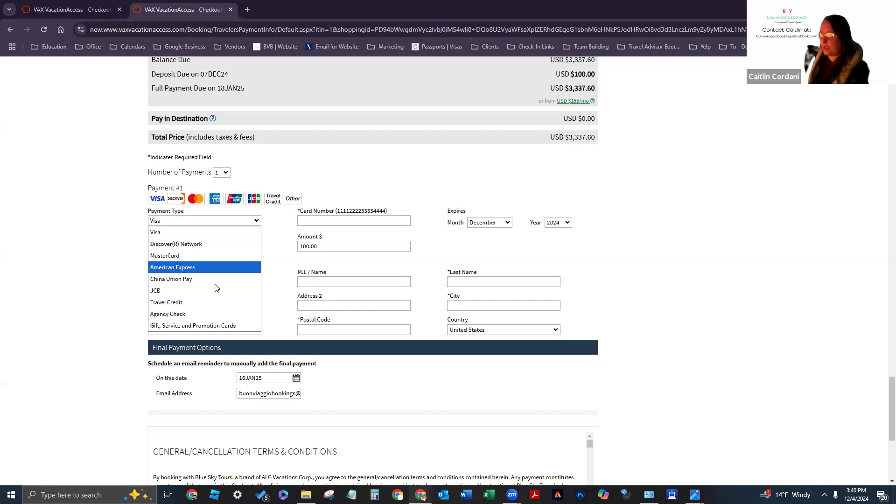
pyautogui.click(216, 325)
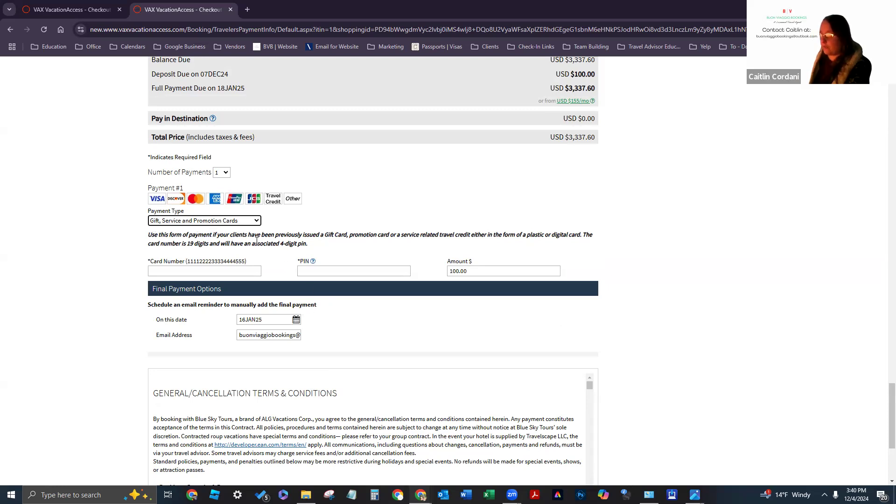
# Step: Examine the card number, PIN and amount fields required for paying with a gift, service or promotion card
pyautogui.click(179, 272)
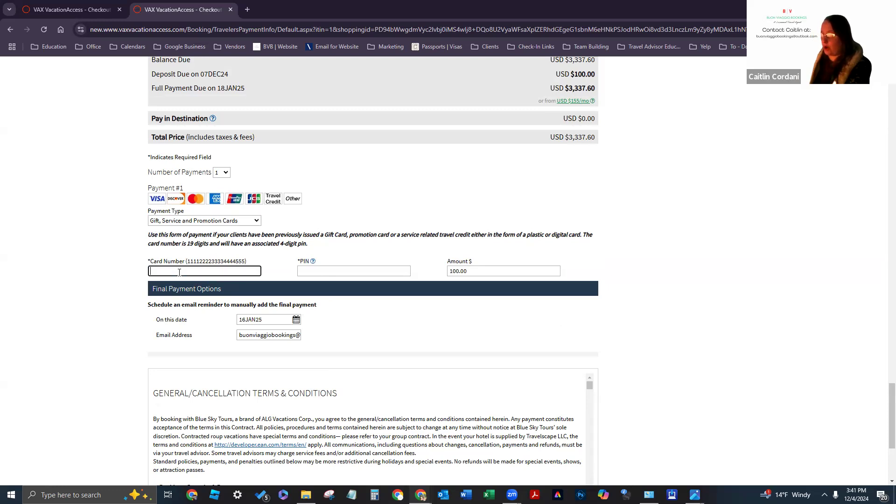
pyautogui.click(336, 273)
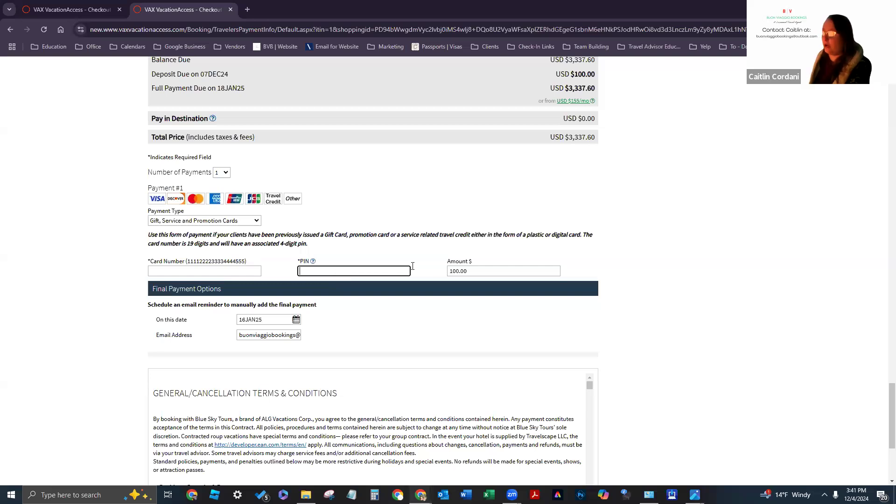
pyautogui.click(463, 271)
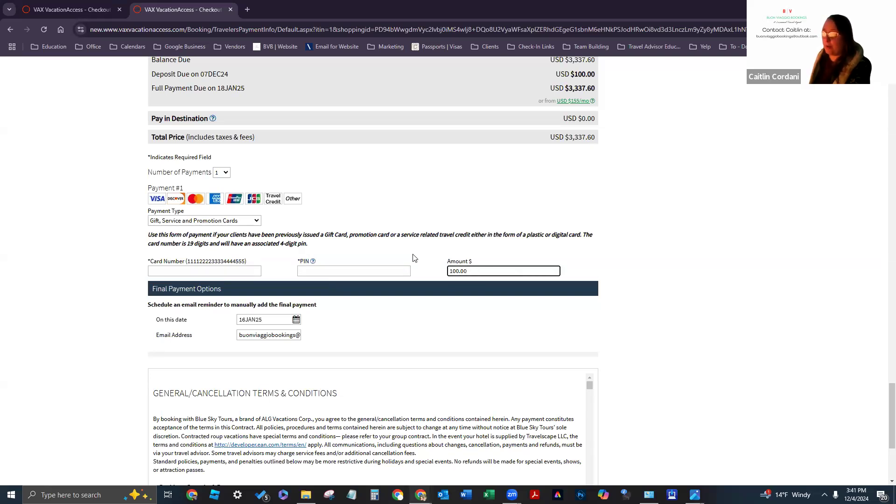
# Step: Set the number of payments to 2 and check the payment type of the second payment
pyautogui.click(226, 173)
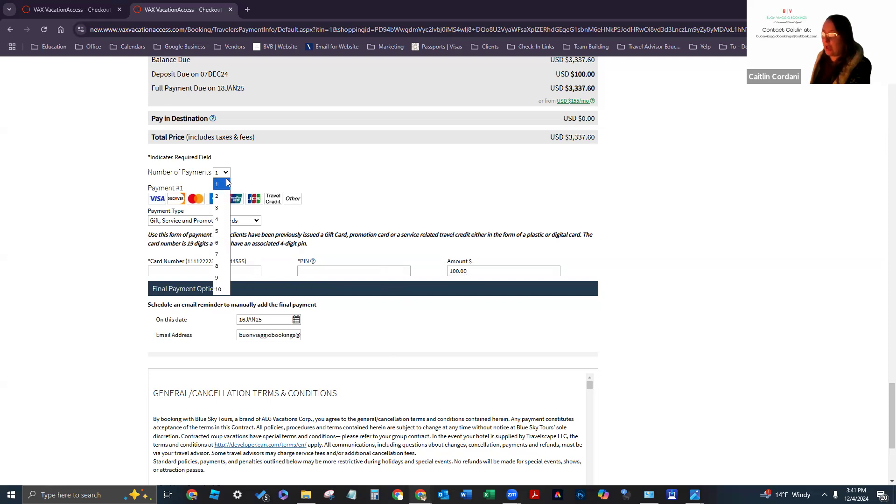
pyautogui.click(216, 196)
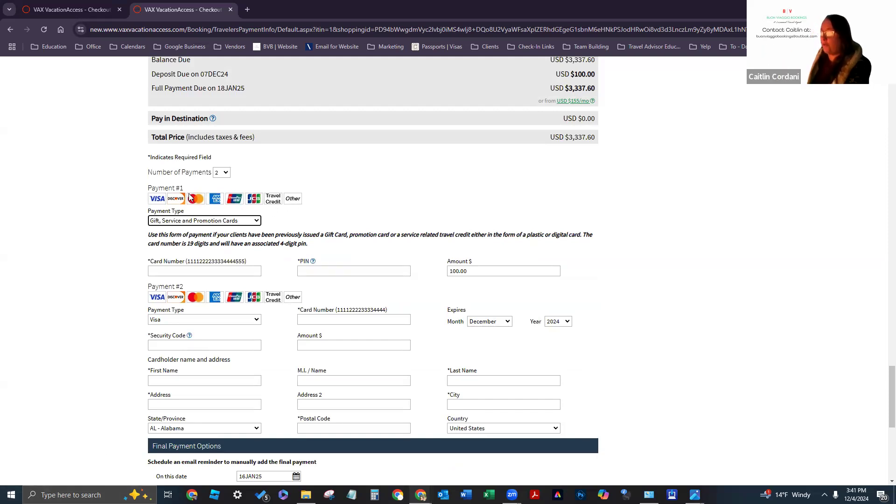
pyautogui.scroll(-1, 167, 184)
pyautogui.scroll(-1, 201, 229)
pyautogui.click(169, 227)
pyautogui.click(169, 227)
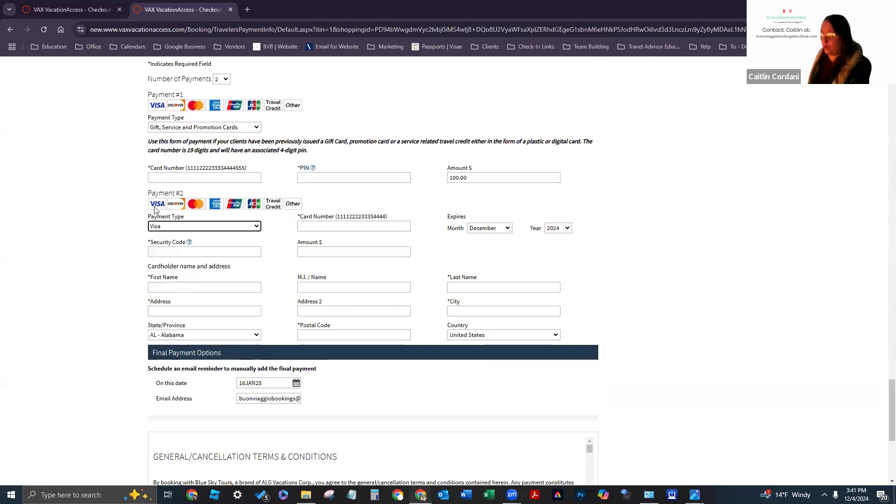
pyautogui.moveTo(148, 192); pyautogui.dragTo(183, 193)
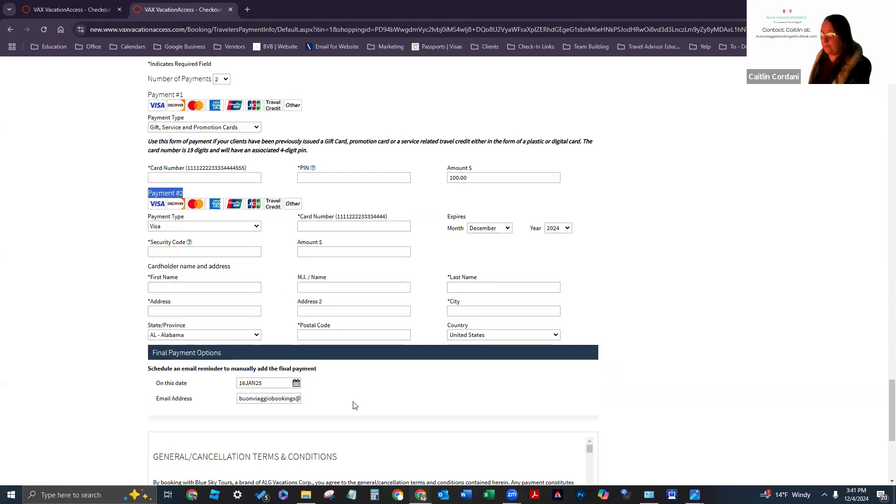
# Step: Examine the second payment's card number, expiration month and year, security code and amount fields
pyautogui.click(237, 228)
pyautogui.click(311, 229)
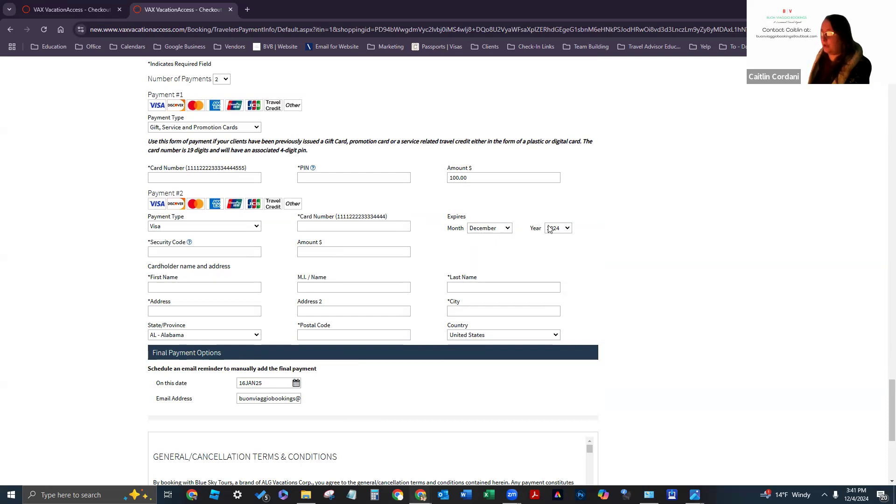
pyautogui.click(506, 228)
pyautogui.click(552, 229)
pyautogui.click(552, 228)
pyautogui.click(552, 234)
pyautogui.click(229, 249)
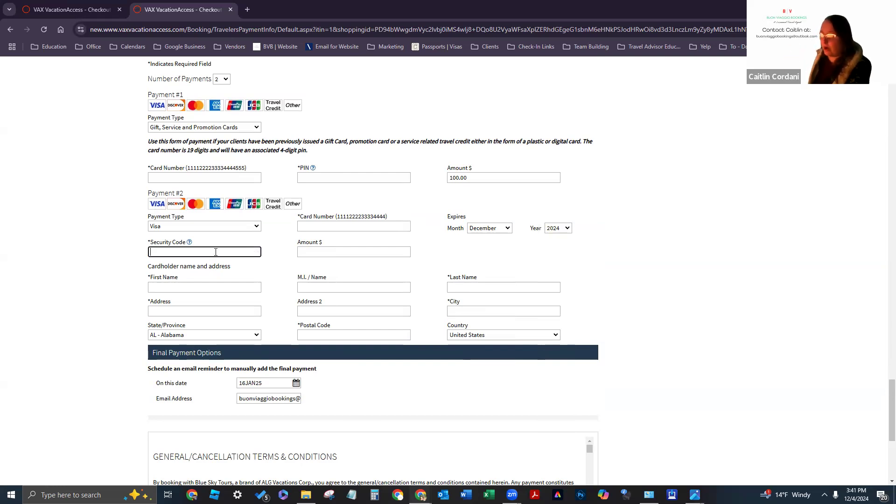
pyautogui.click(337, 252)
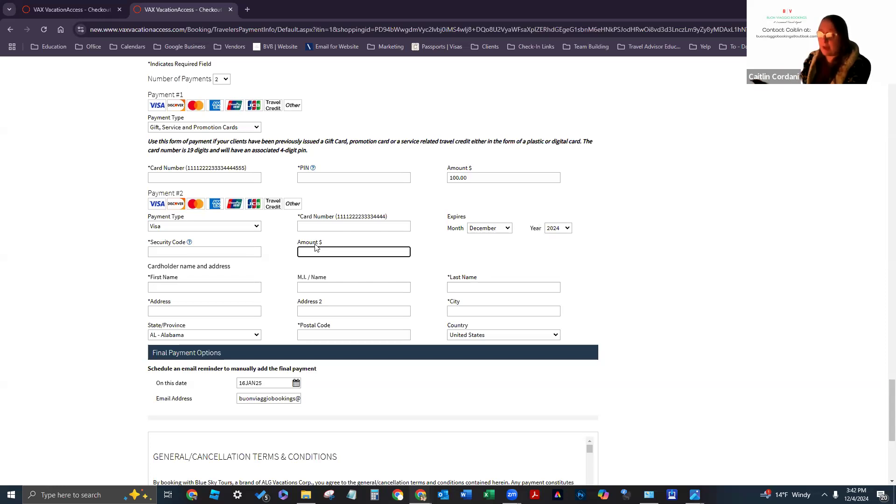
# Step: Examine the second payment's cardholder name and address fields and set the country to United Kingdom
pyautogui.click(172, 287)
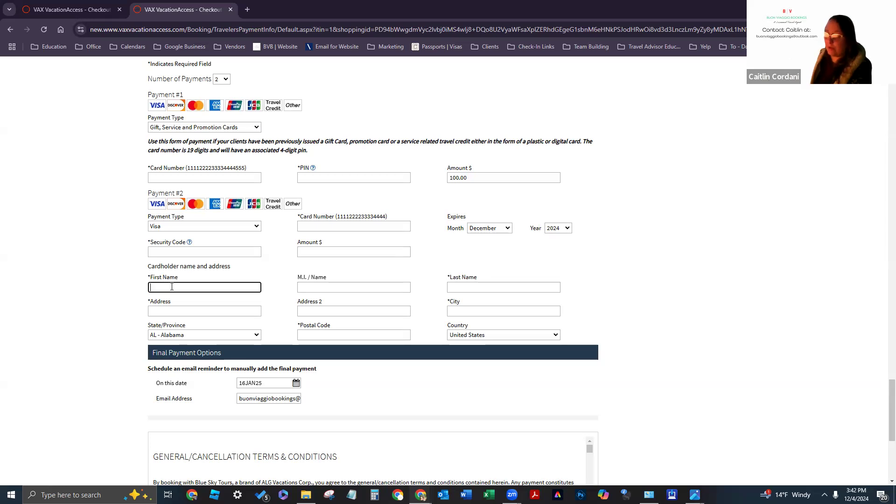
pyautogui.click(340, 285)
pyautogui.click(485, 290)
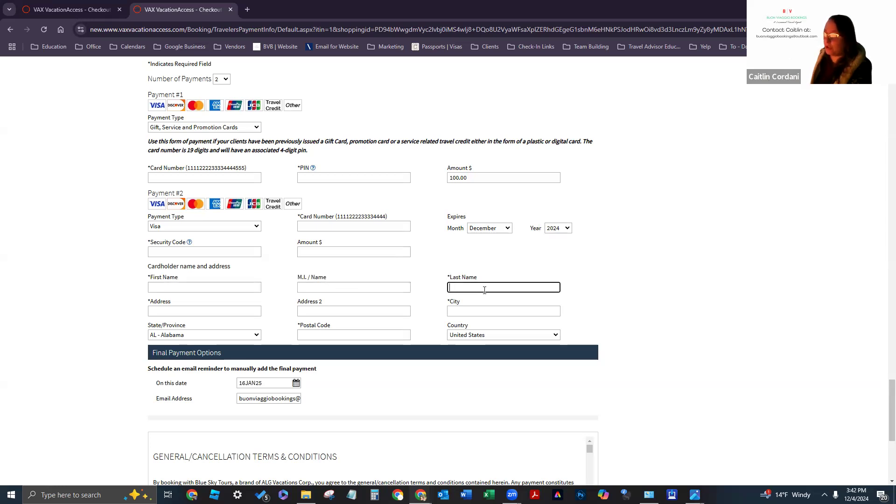
pyautogui.click(216, 311)
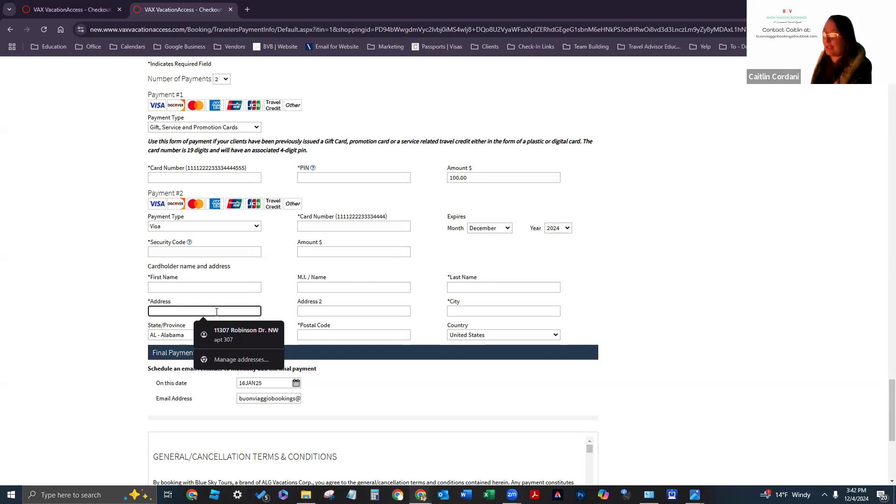
pyautogui.click(212, 302)
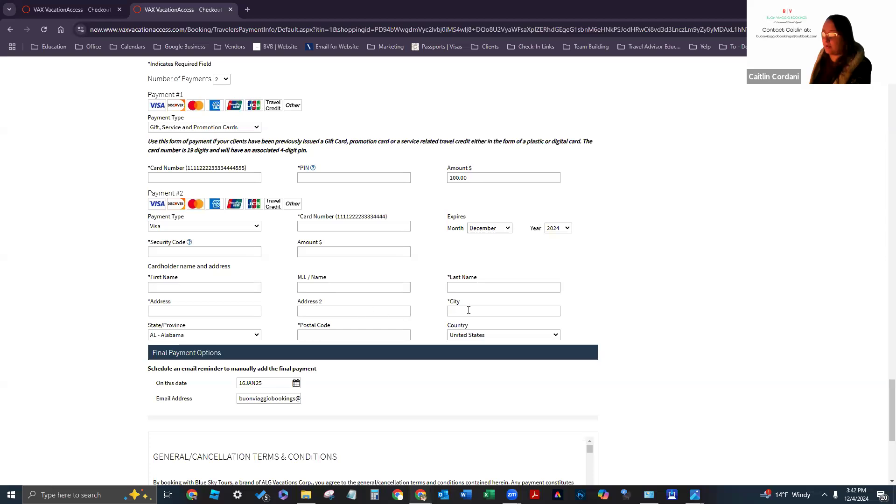
pyautogui.click(476, 338)
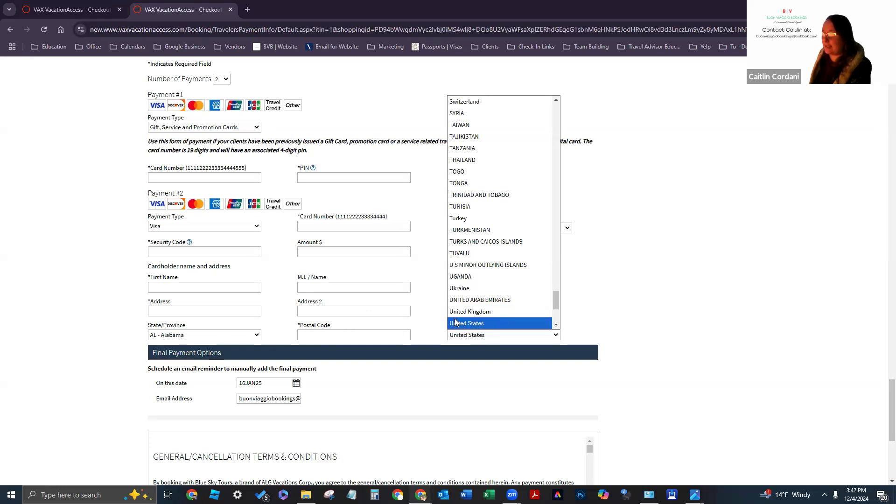
pyautogui.press('Return')
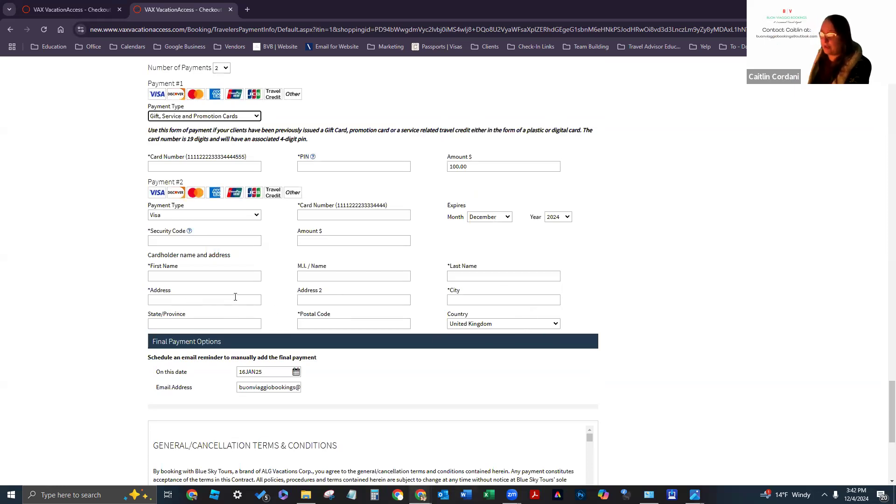
# Step: Compare the final payment reminder date with the full payment due date and check the reminder's email address field
pyautogui.scroll(-4, 636, 327)
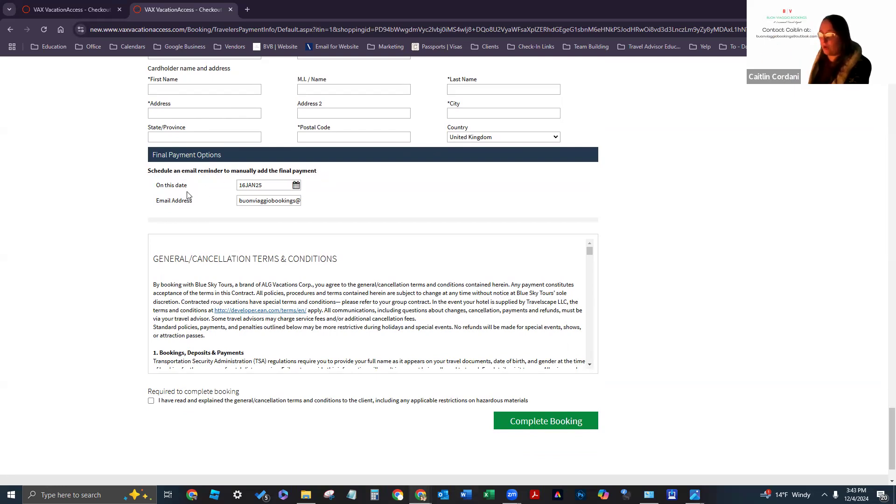
pyautogui.click(278, 185)
pyautogui.scroll(7, 312, 194)
pyautogui.scroll(2, 339, 202)
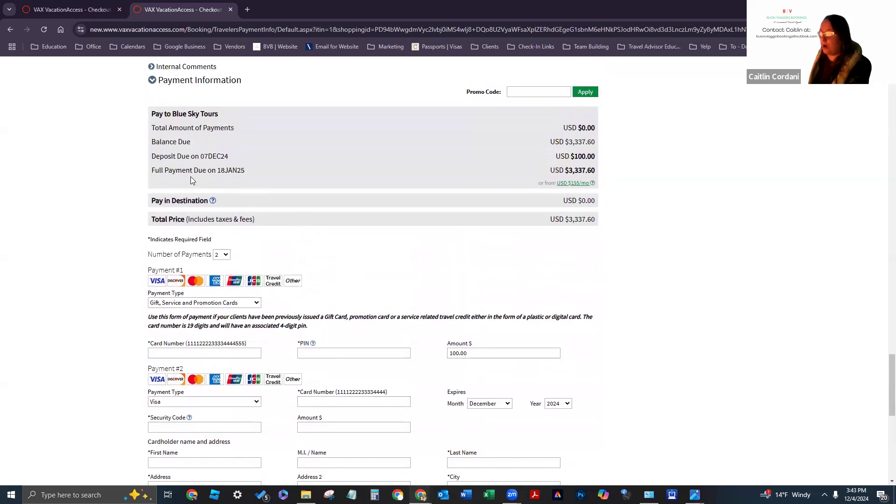
pyautogui.scroll(-6, 286, 346)
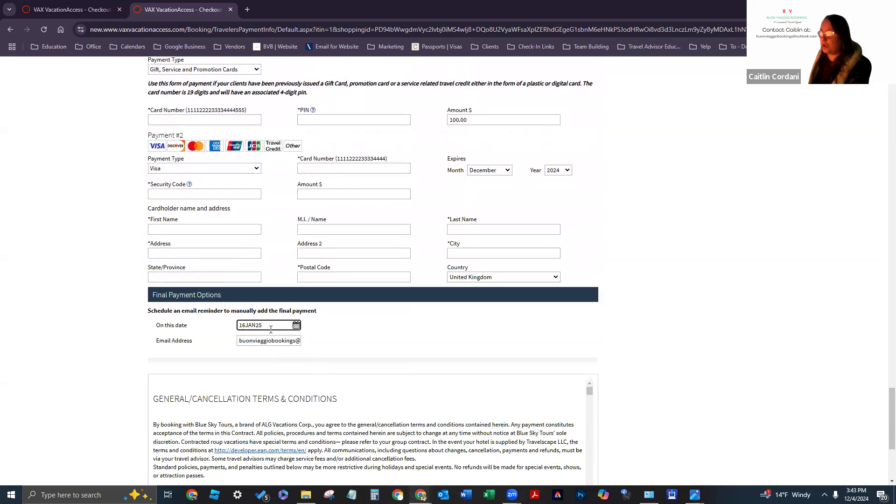
pyautogui.scroll(-2, 461, 337)
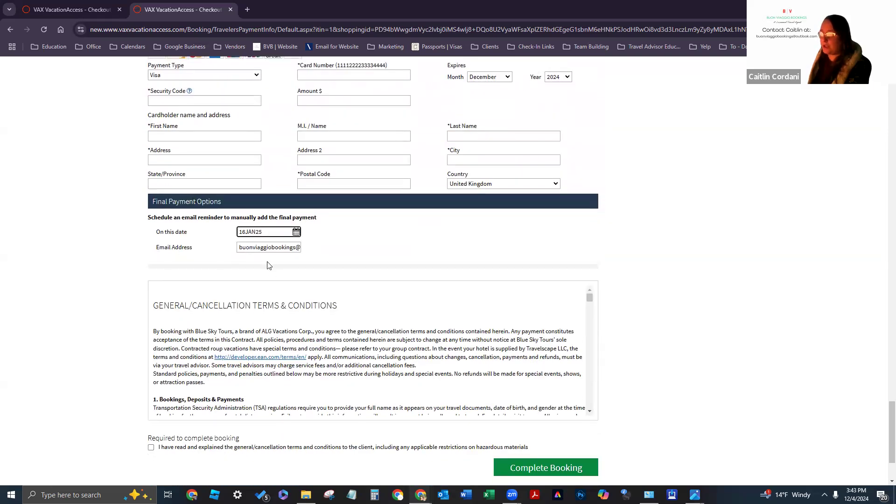
pyautogui.click(265, 248)
pyautogui.click(340, 256)
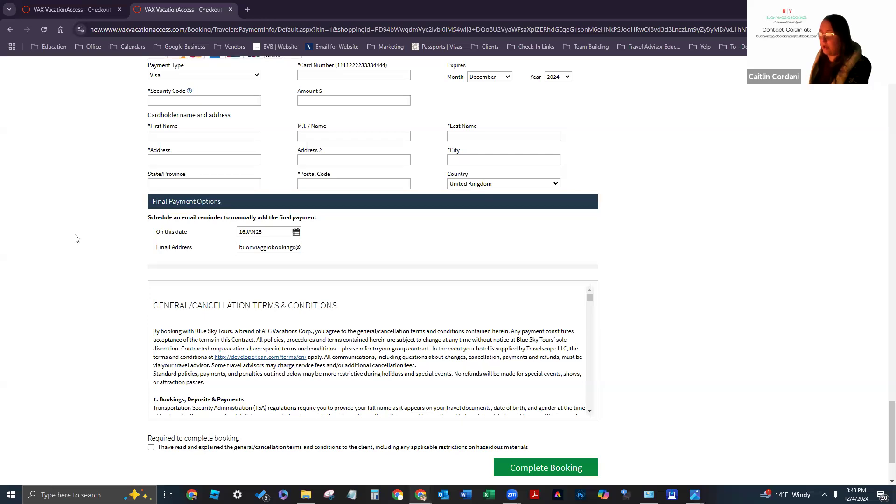
# Step: Read the booking, deposit and payment policies in the general/cancellation terms and conditions, including the land-only deposit rules
pyautogui.scroll(-2, 164, 206)
pyautogui.scroll(-1, 197, 206)
pyautogui.scroll(1, 317, 208)
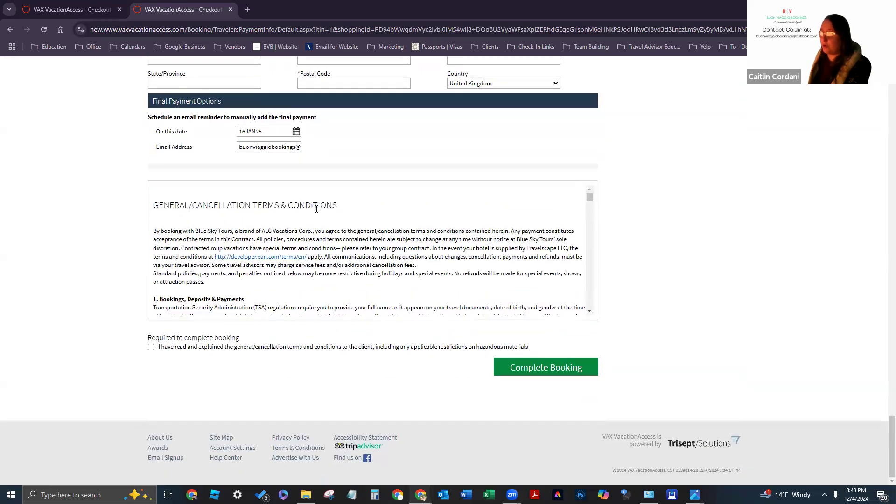
pyautogui.scroll(-3, 404, 213)
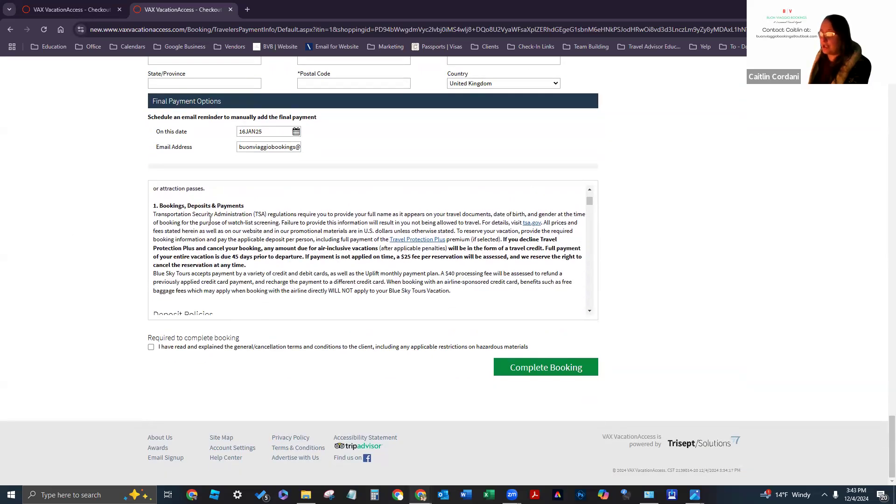
pyautogui.scroll(-2, 200, 240)
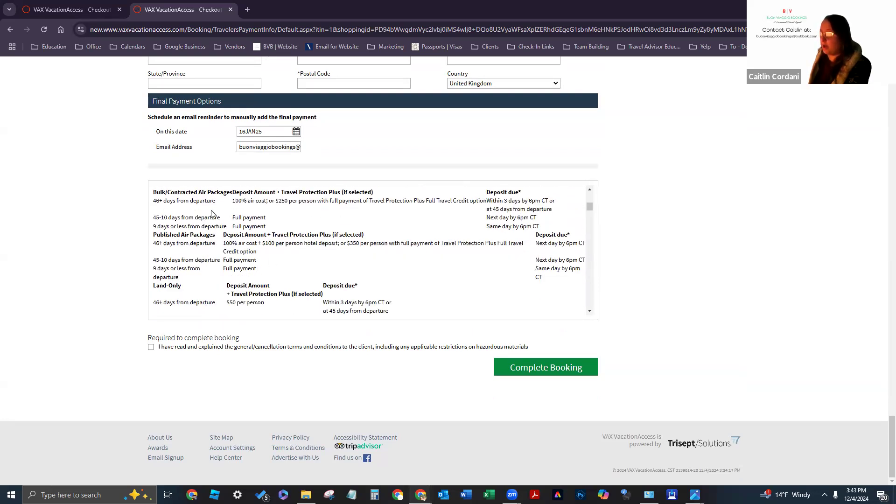
pyautogui.scroll(-1, 189, 250)
pyautogui.scroll(-3, 189, 251)
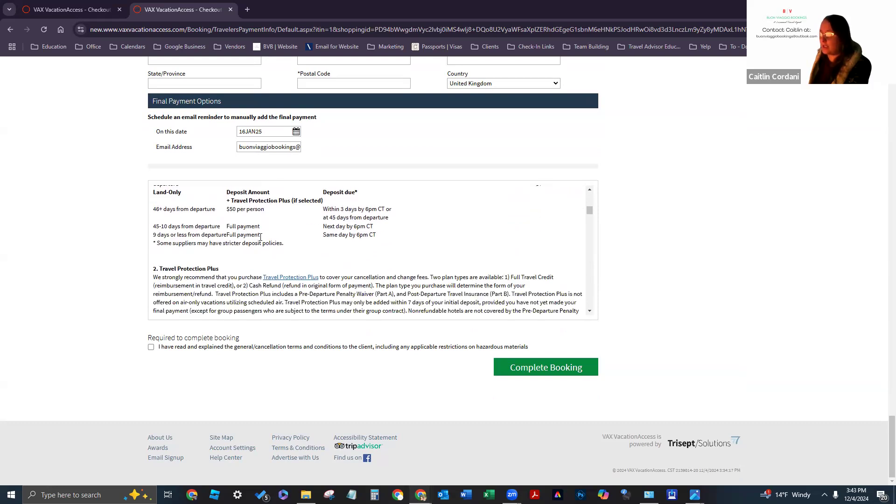
# Step: Read the terms on cancellations and changes, their fees, and reimbursement via travel credit and cash refunds
pyautogui.scroll(-1, 182, 264)
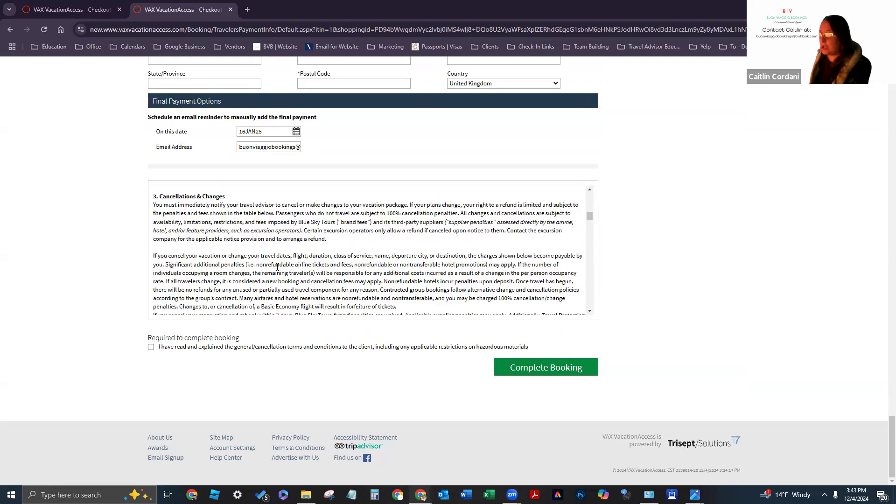
pyautogui.scroll(-3, 289, 250)
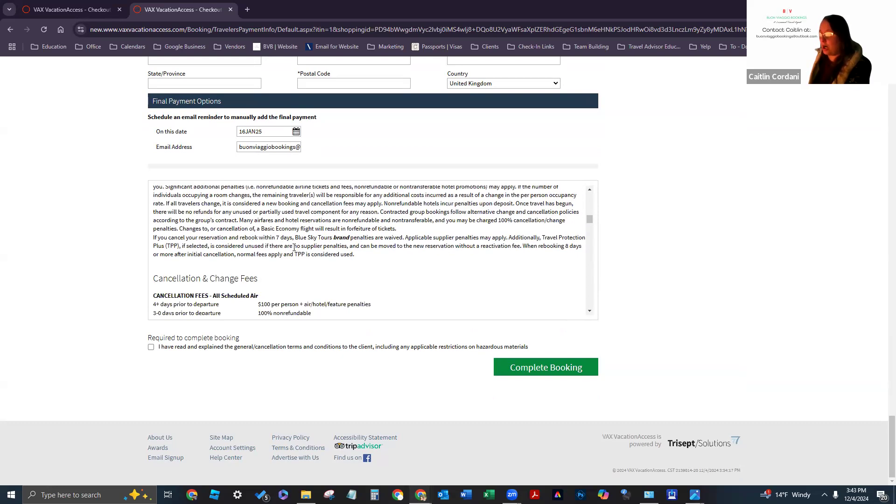
pyautogui.scroll(-1, 393, 264)
pyautogui.scroll(-2, 393, 265)
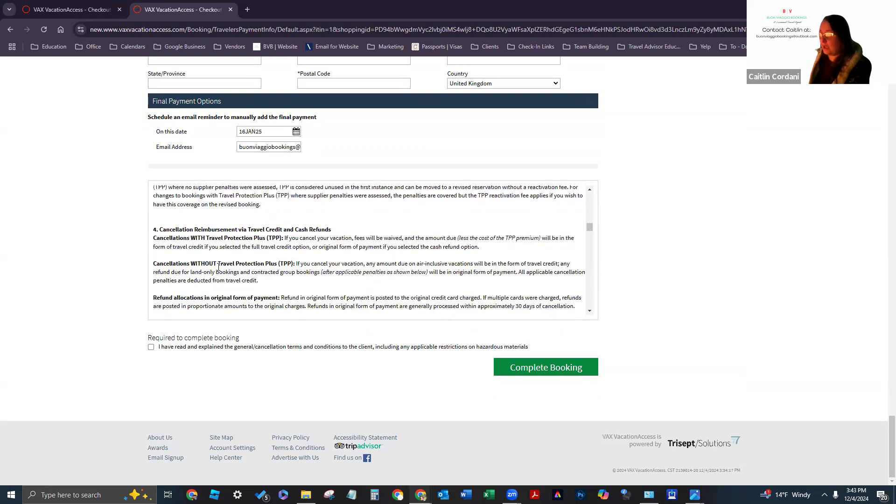
pyautogui.scroll(-2, 225, 233)
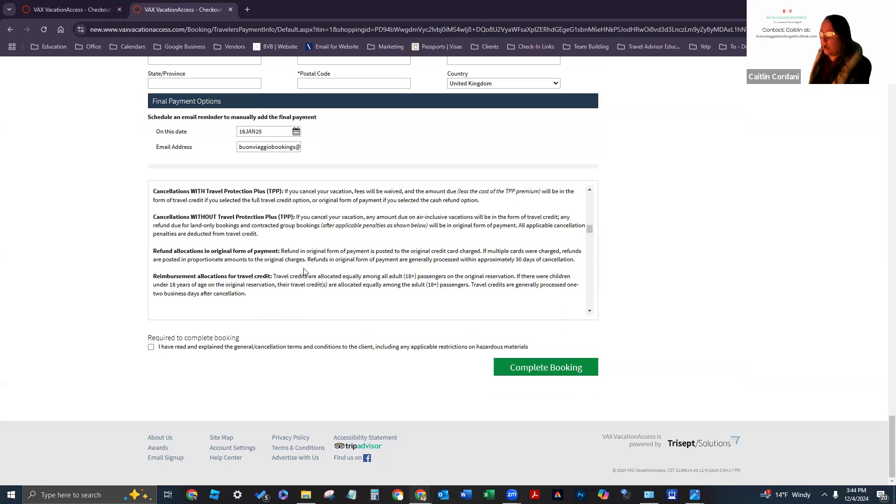
# Step: Read the terms on refund allocations, travel credit reimbursement and the validity of travel credits
pyautogui.scroll(-1, 320, 269)
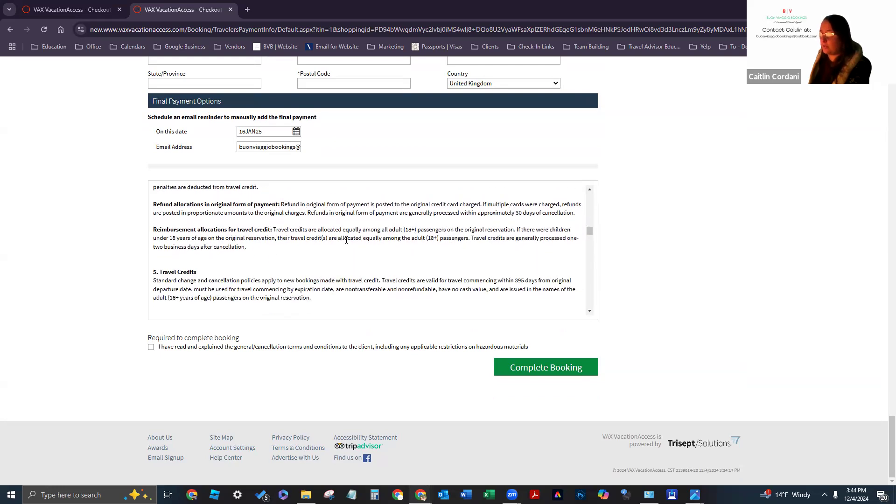
pyautogui.scroll(-2, 346, 240)
pyautogui.scroll(1, 170, 226)
pyautogui.scroll(-1, 278, 242)
pyautogui.scroll(-1, 272, 250)
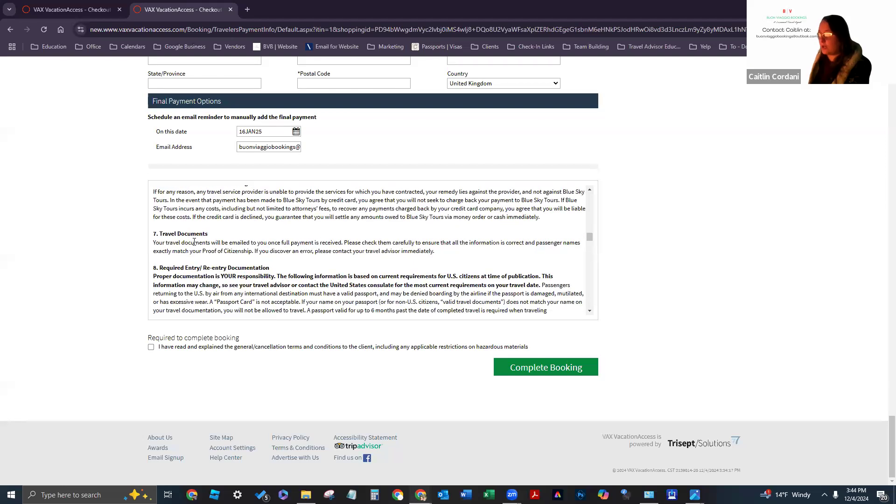
# Step: Read the terms on travel documents, required entry and re-entry documentation, traveling minors and denial of entry
pyautogui.scroll(-2, 197, 236)
pyautogui.scroll(1, 197, 236)
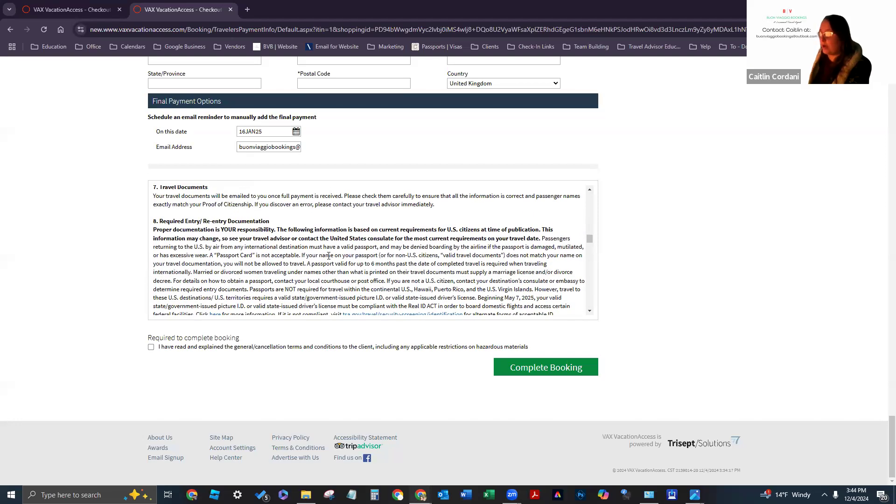
pyautogui.scroll(-2, 329, 256)
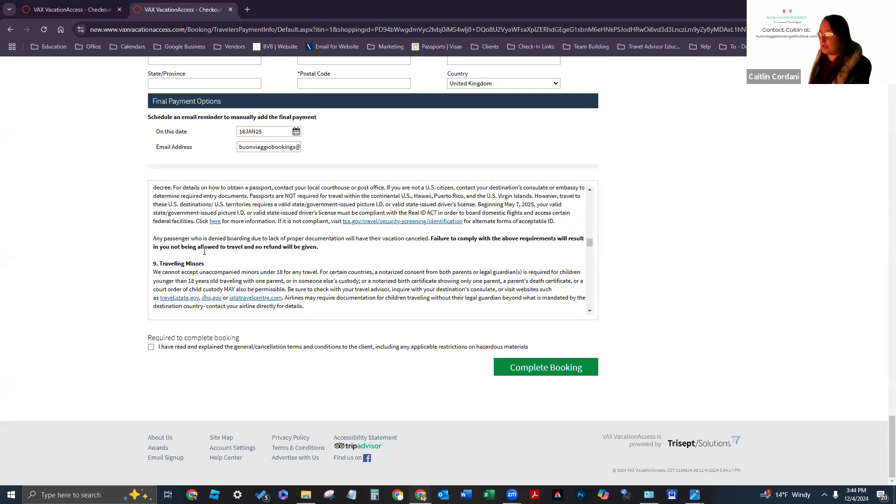
pyautogui.scroll(-2, 345, 273)
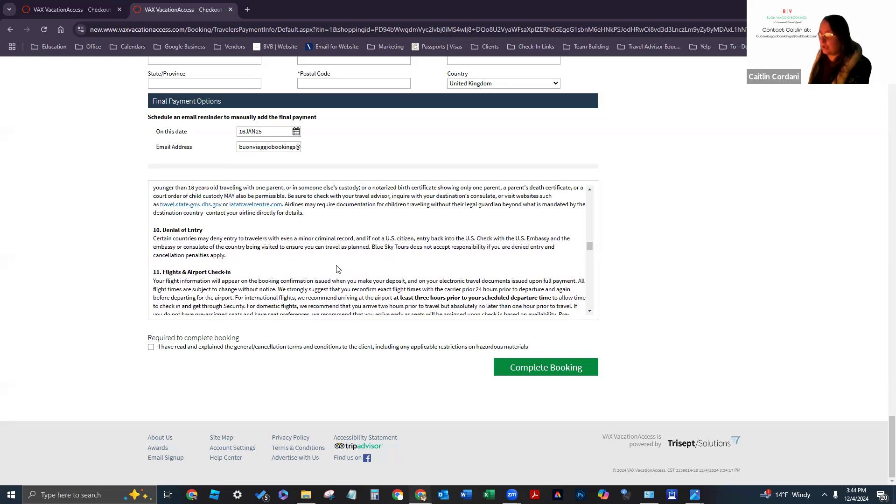
# Step: Skim the remaining terms from flights and airport check-in through post-vacation concerns to the closing copyright notice
pyautogui.scroll(-5, 337, 269)
pyautogui.scroll(-8, 339, 263)
pyautogui.scroll(-10, 343, 270)
pyautogui.scroll(-6, 368, 273)
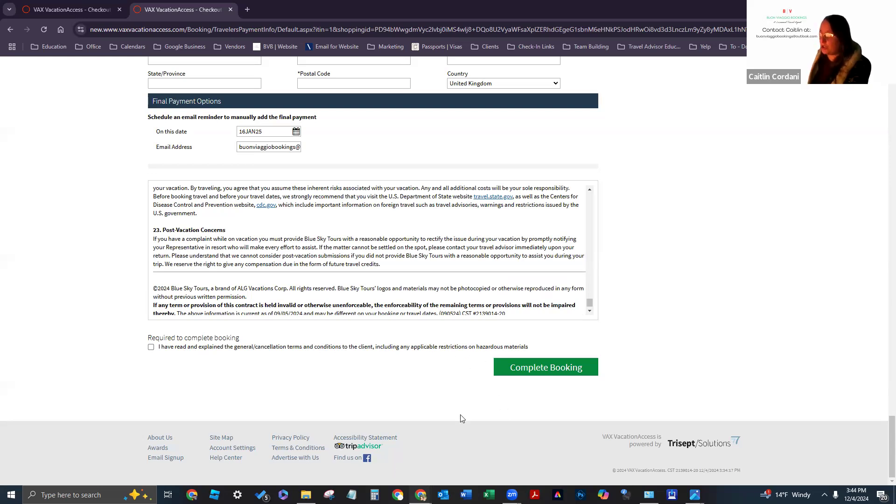
pyautogui.scroll(-1, 448, 287)
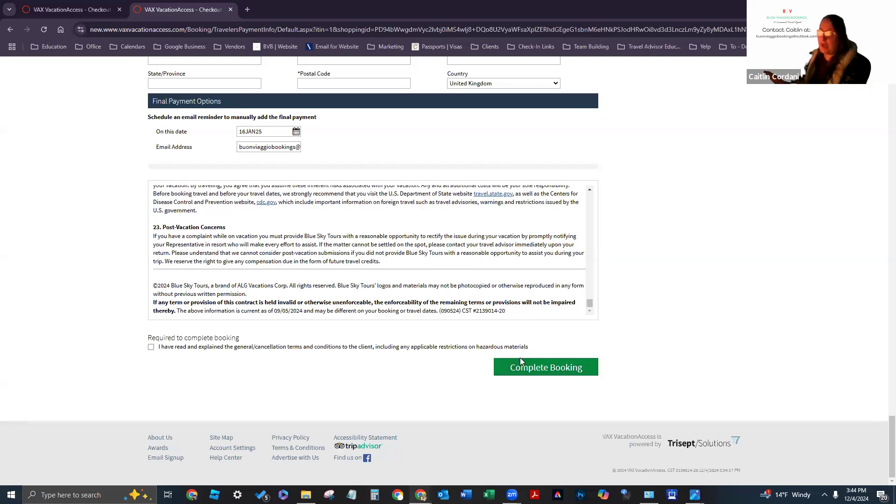
# Step: Review the checkout page back up to the itinerary summary and package price, and return to the site's home page
pyautogui.scroll(15, 648, 333)
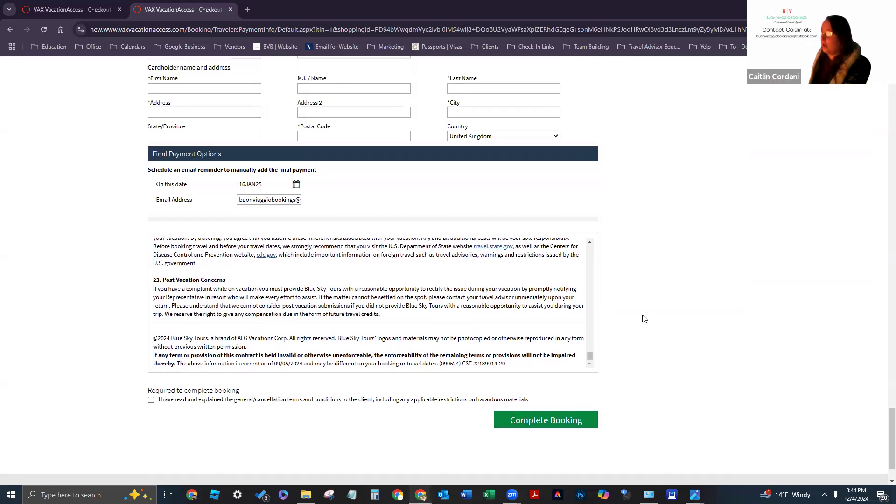
pyautogui.scroll(10, 625, 260)
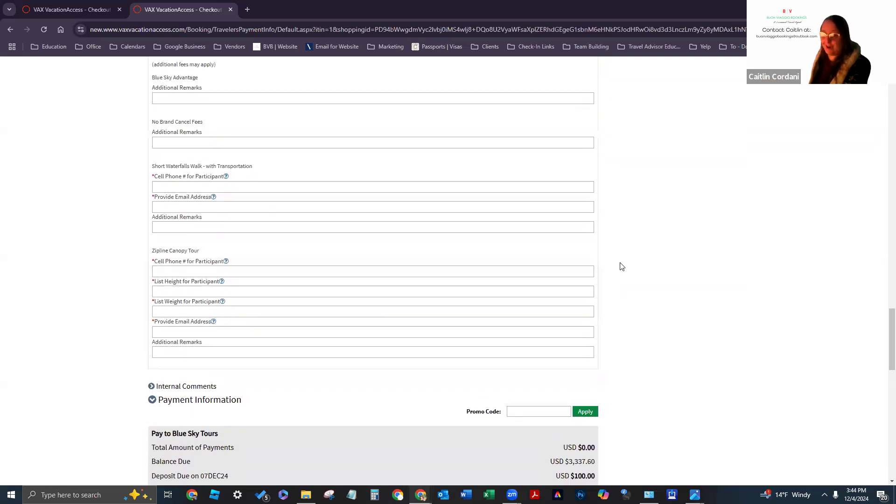
pyautogui.scroll(15, 612, 260)
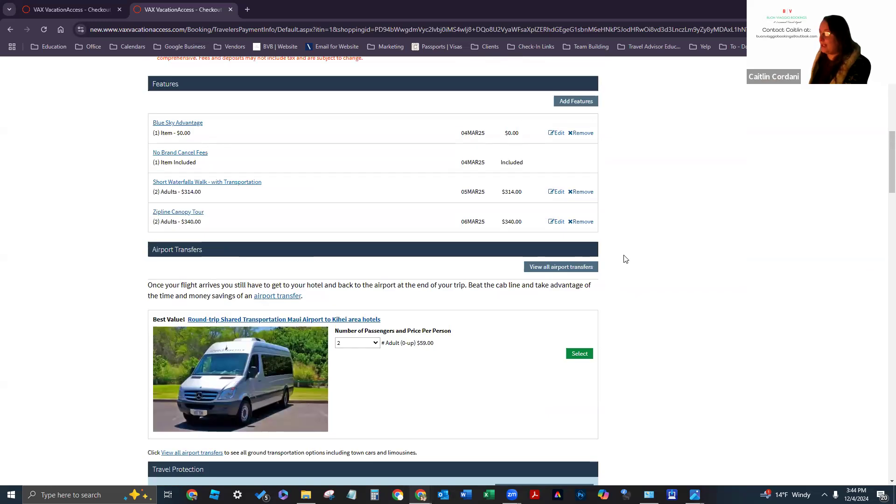
pyautogui.scroll(1, 602, 247)
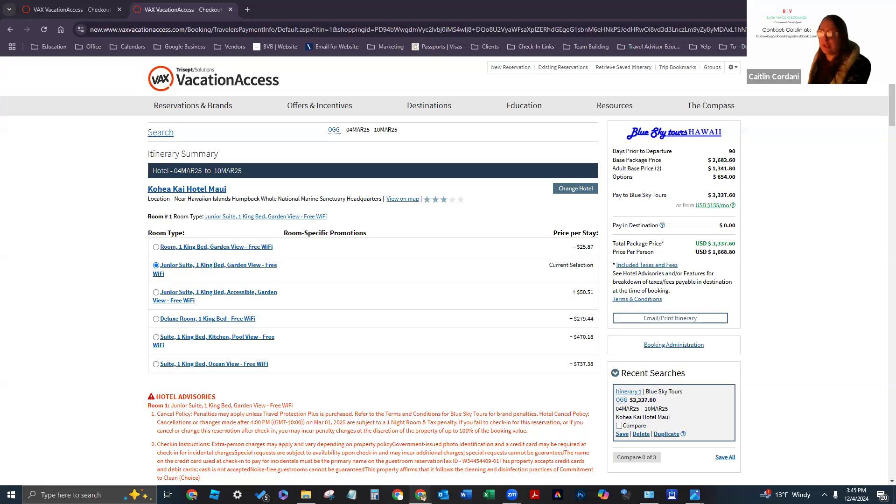
pyautogui.click(304, 124)
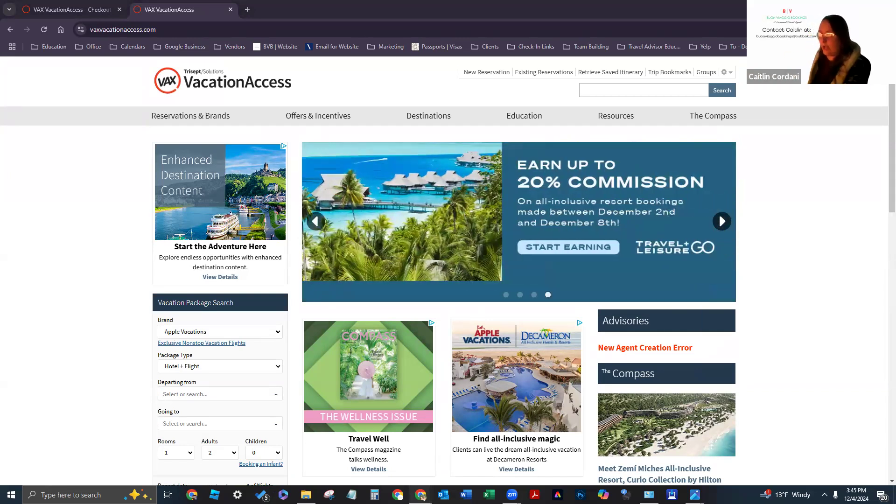
# Step: Open the Hotels & Resorts page and examine its hotel brand showcases and resources
pyautogui.click(190, 118)
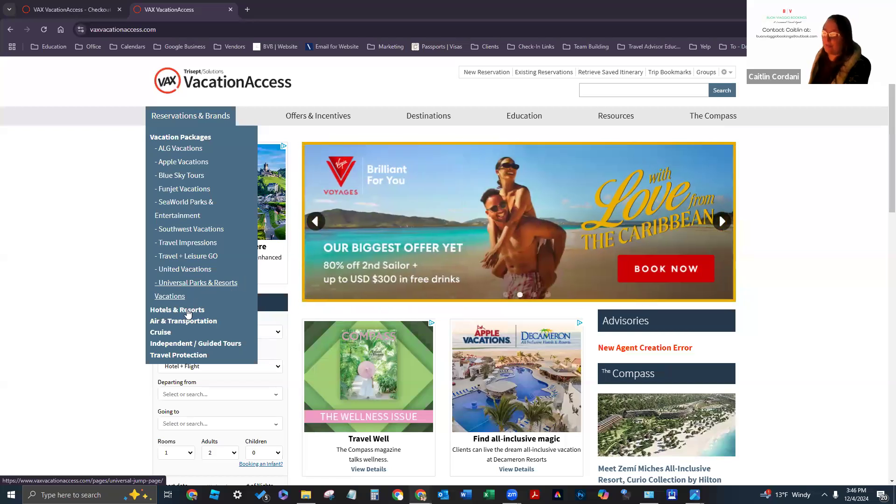
pyautogui.click(188, 311)
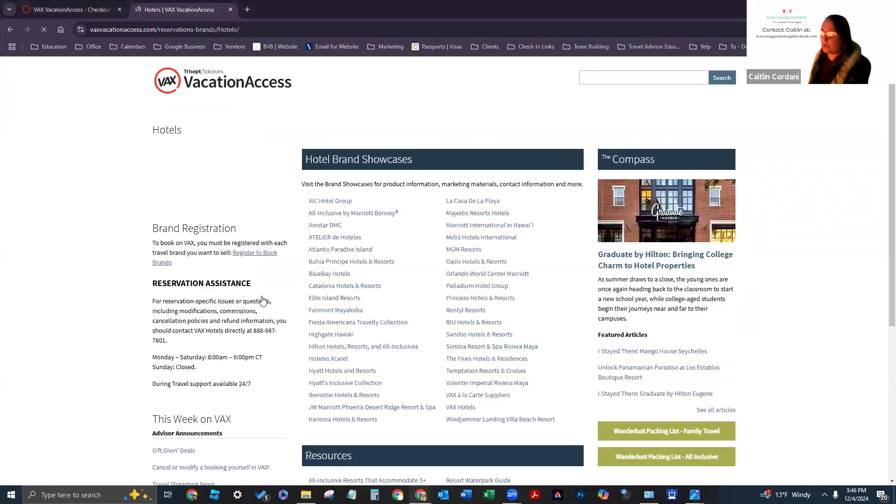
pyautogui.scroll(-4, 147, 151)
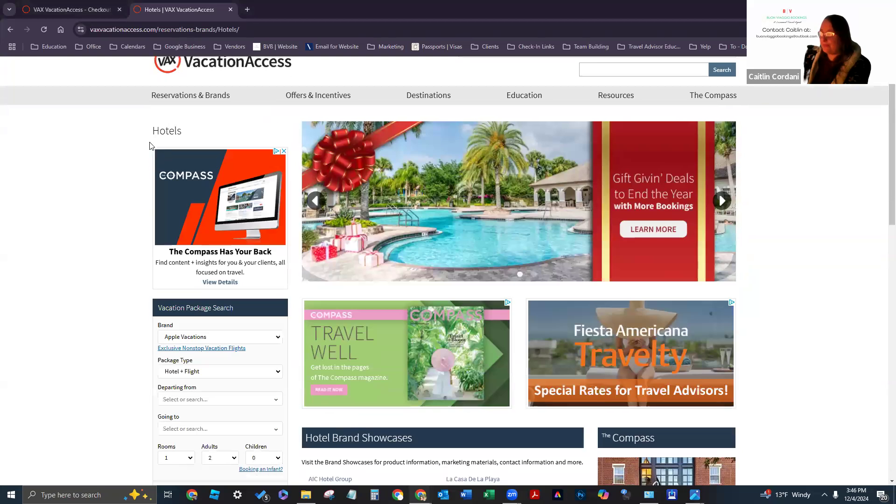
pyautogui.scroll(-4, 144, 154)
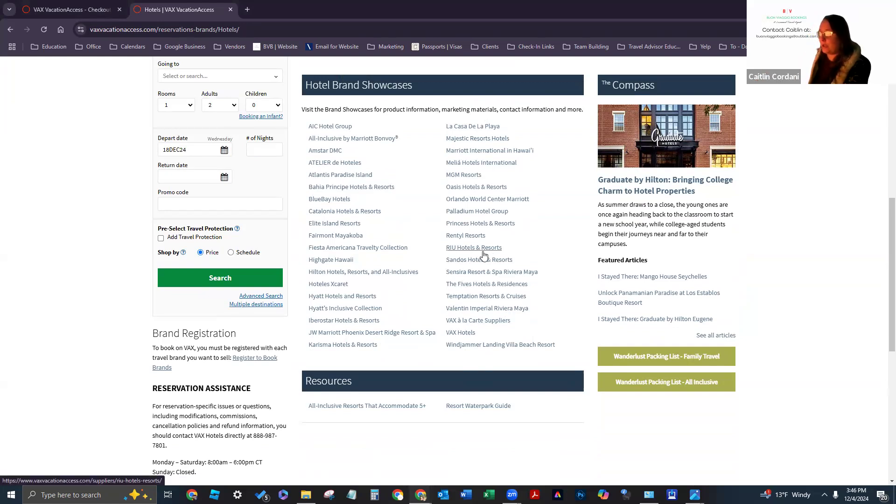
pyautogui.scroll(8, 386, 362)
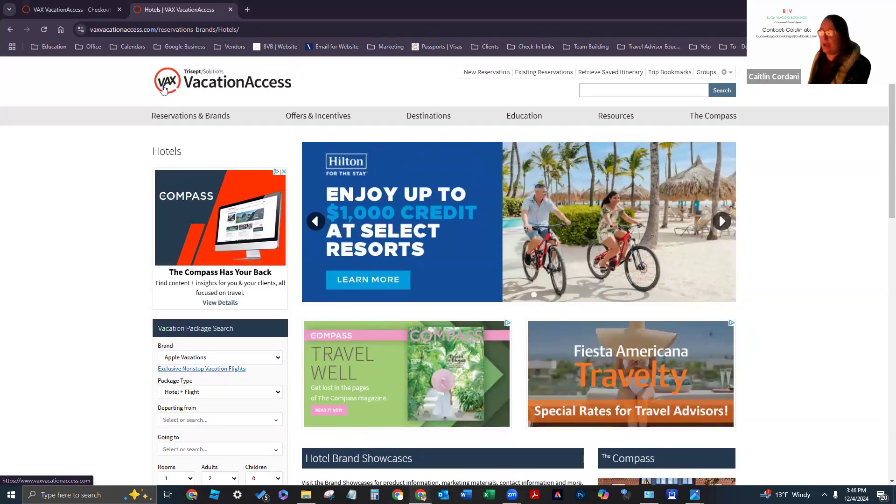
# Step: Open the Air & Transportation page from the home page and examine its air showcases, resources and route maps
pyautogui.click(164, 80)
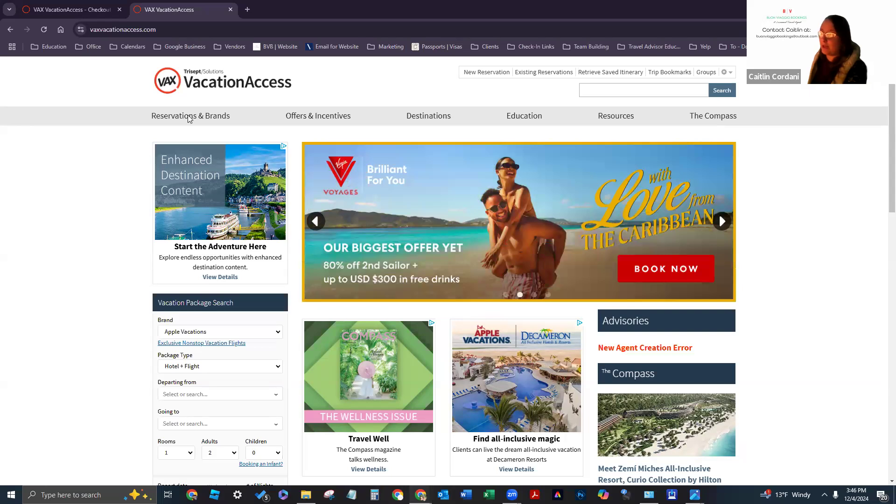
pyautogui.moveTo(161, 116)
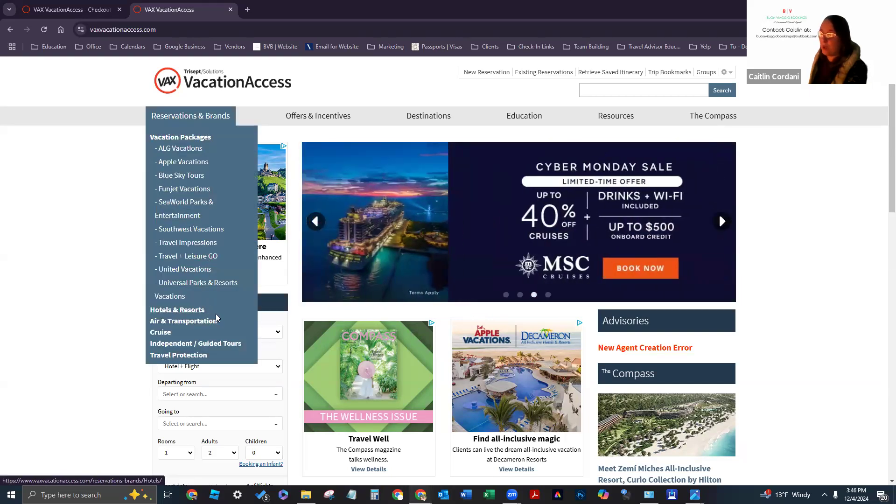
pyautogui.click(213, 324)
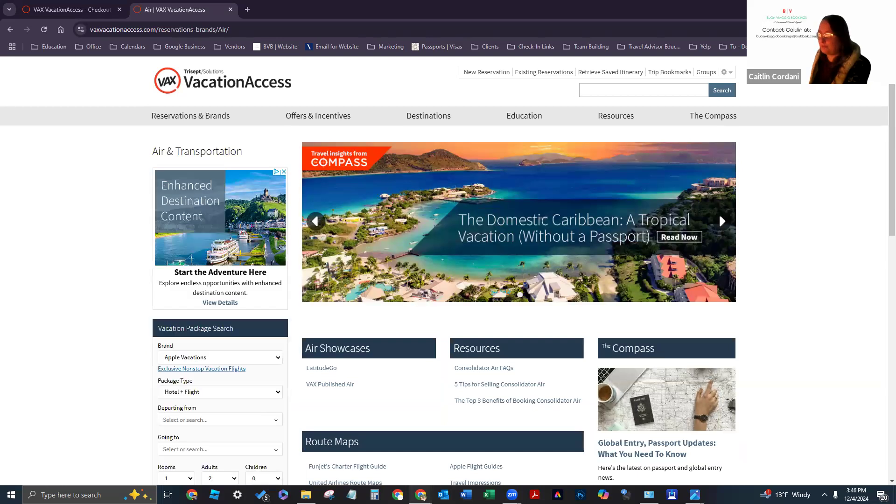
pyautogui.scroll(-3, 94, 209)
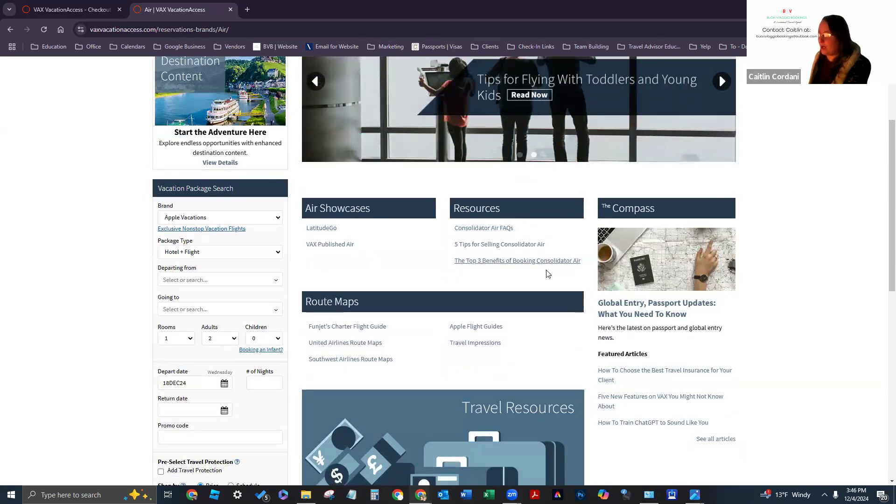
pyautogui.scroll(-1, 552, 261)
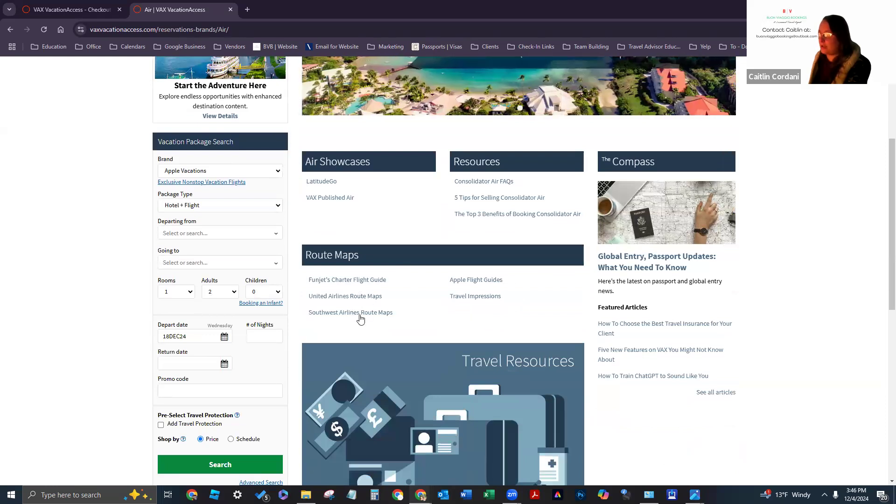
pyautogui.scroll(-3, 560, 294)
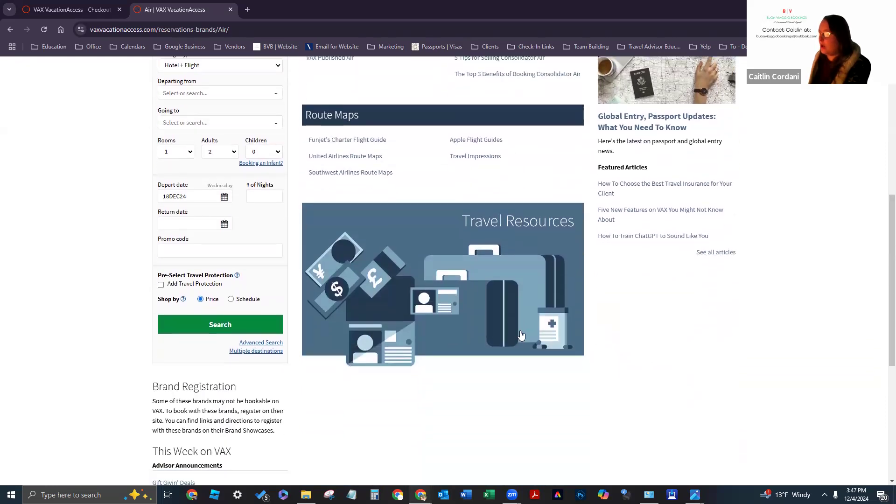
# Step: Open Travel Resources, examine the general, health and safety abroad and airport security links, and return to the Air & Transportation page
pyautogui.click(436, 281)
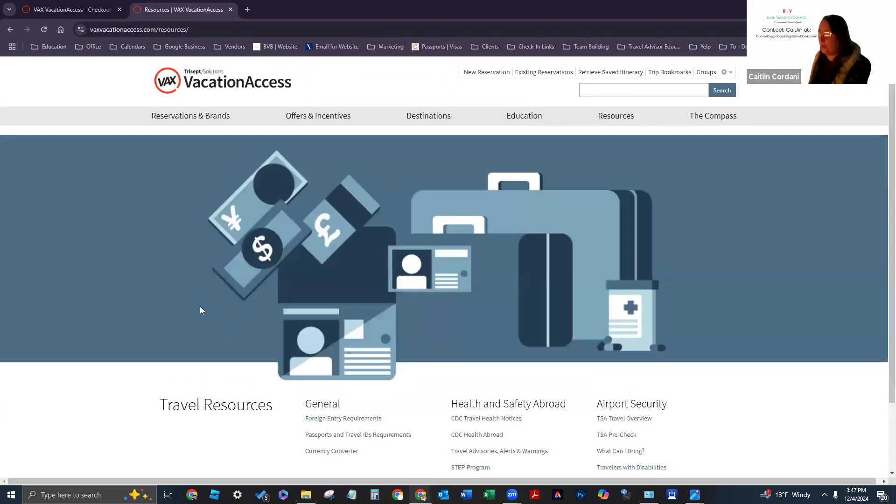
pyautogui.scroll(-2, 163, 249)
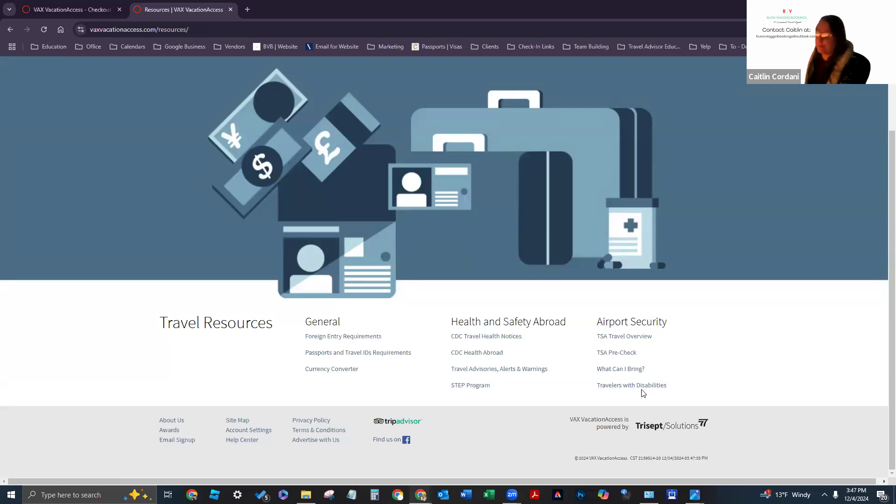
pyautogui.scroll(2, 631, 383)
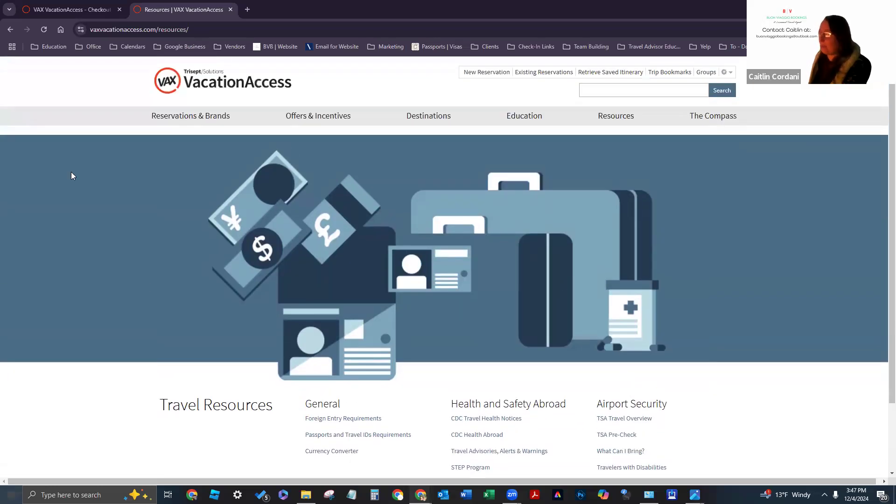
pyautogui.click(11, 30)
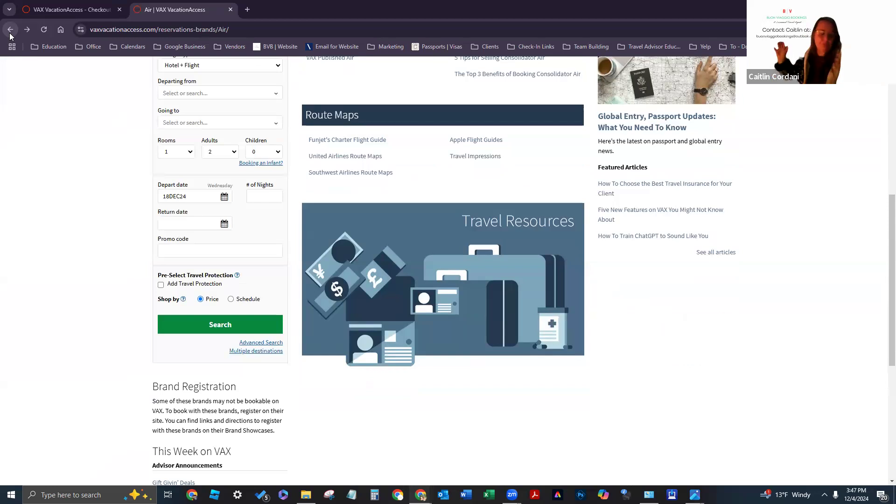
# Step: Open the Cruise page and examine the cruise lines and shore excursion supplier available for booking
pyautogui.scroll(6, 224, 135)
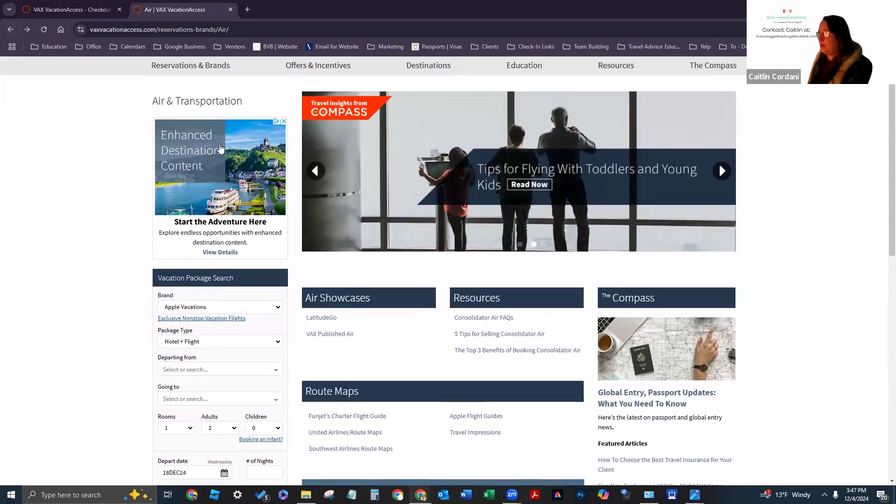
pyautogui.moveTo(191, 69)
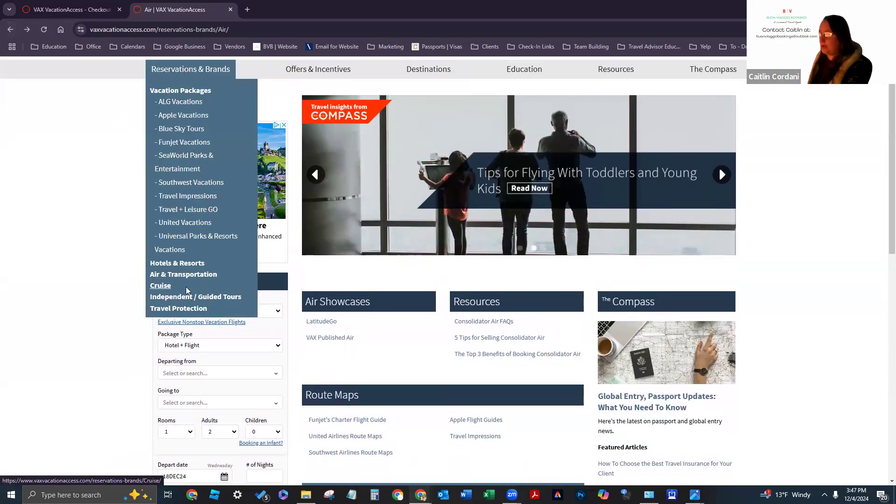
pyautogui.click(167, 288)
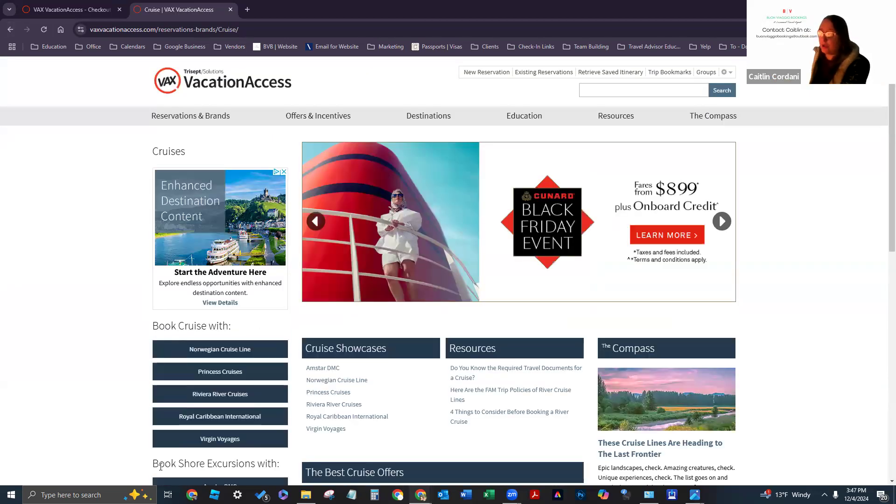
pyautogui.scroll(-2, 112, 243)
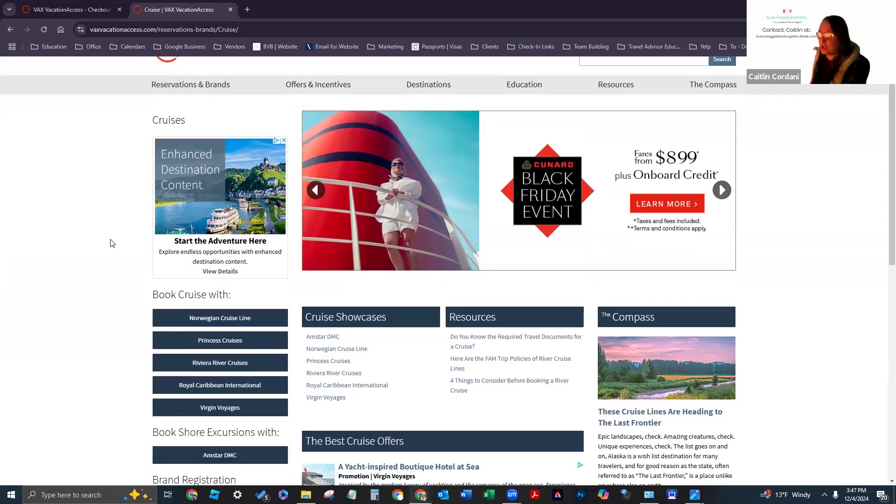
pyautogui.scroll(-3, 112, 242)
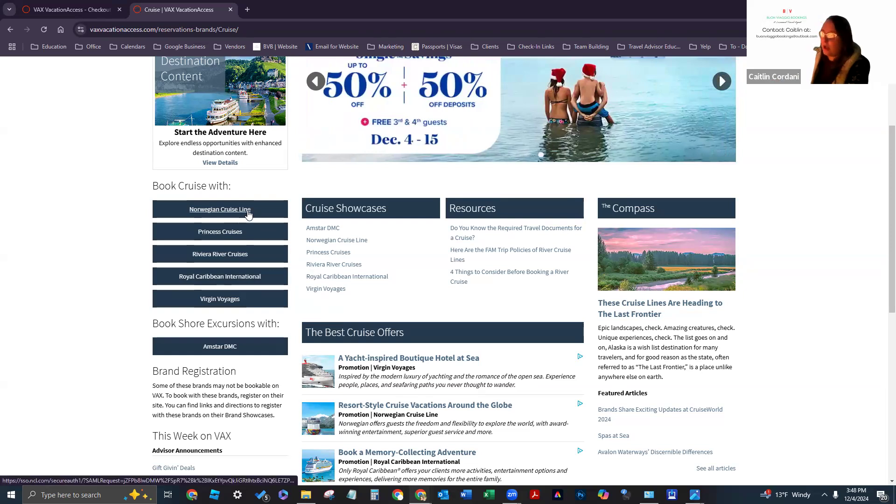
# Step: Examine the cruise showcases, cruise resources and best cruise offers
pyautogui.click(207, 214)
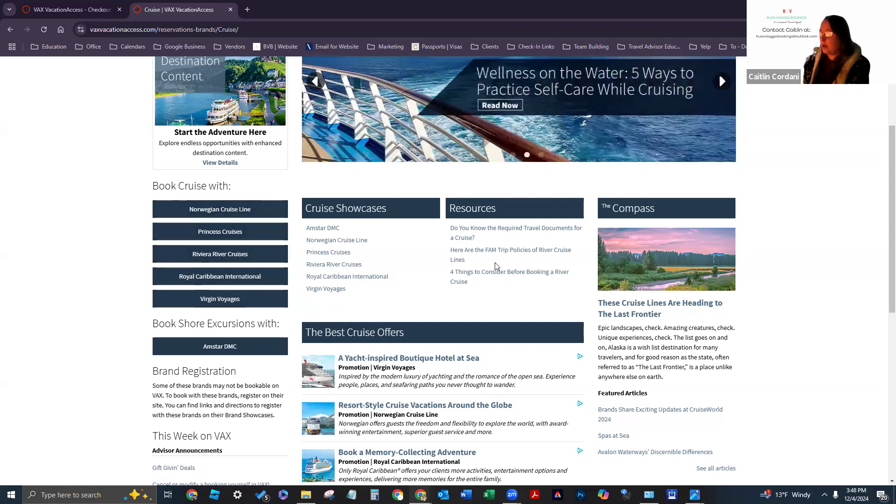
pyautogui.scroll(-1, 520, 252)
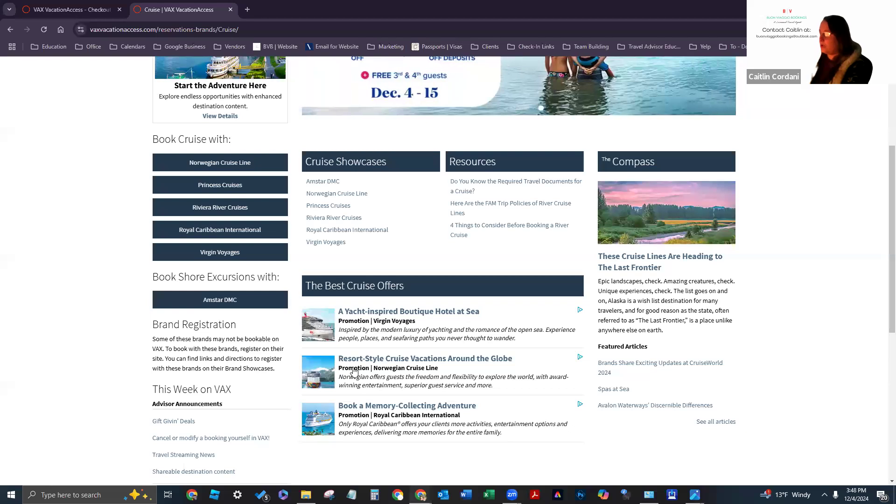
pyautogui.scroll(4, 282, 431)
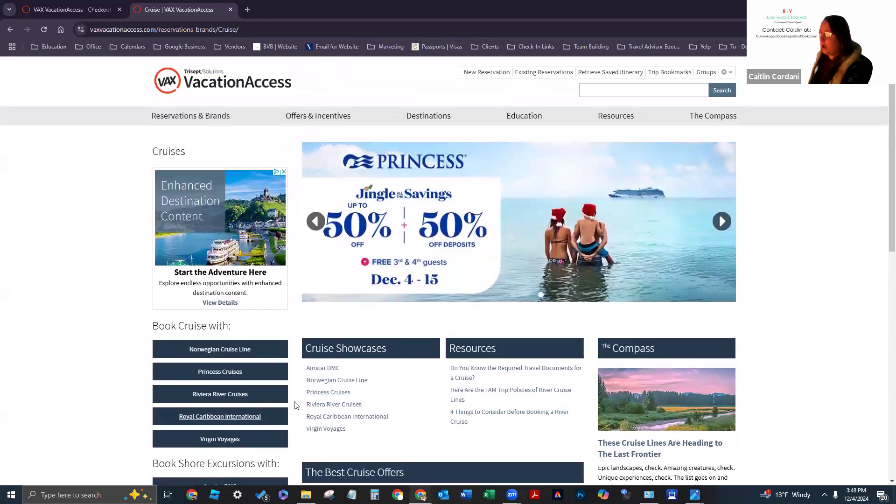
# Step: Open the Independent / Guided Tours page and examine its bookable tour brands, showcases and resources
pyautogui.moveTo(202, 113)
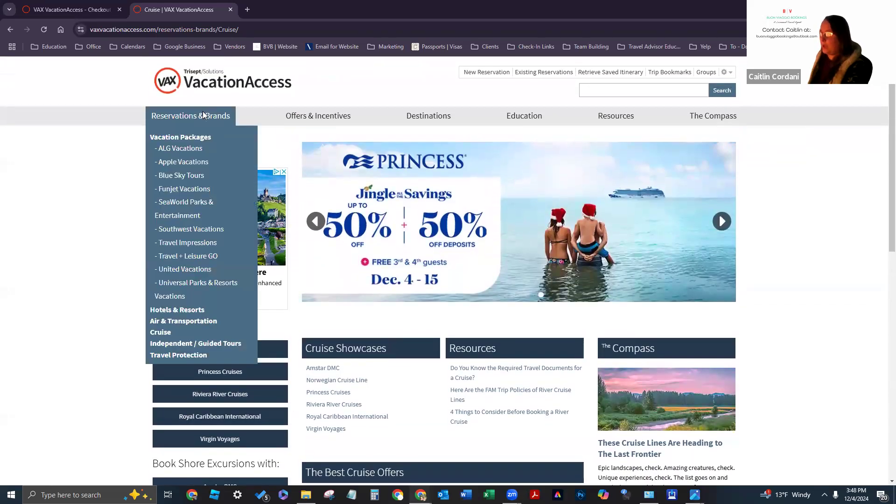
pyautogui.click(215, 344)
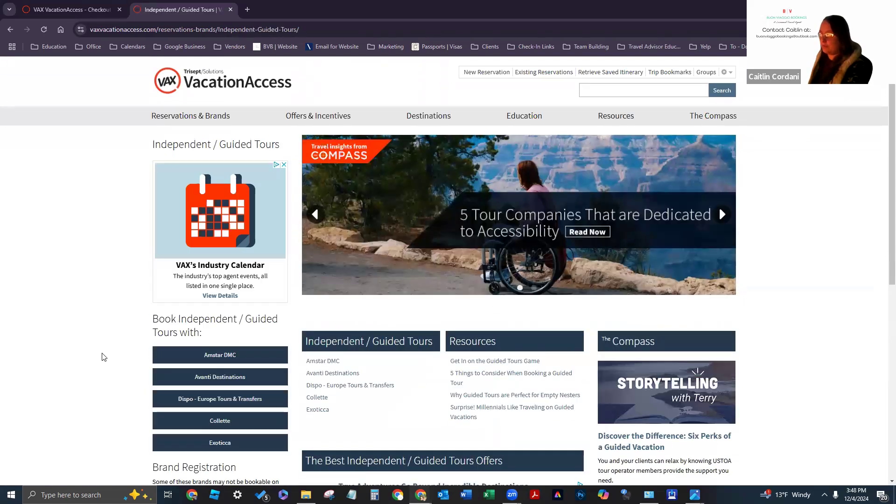
pyautogui.scroll(-1, 104, 357)
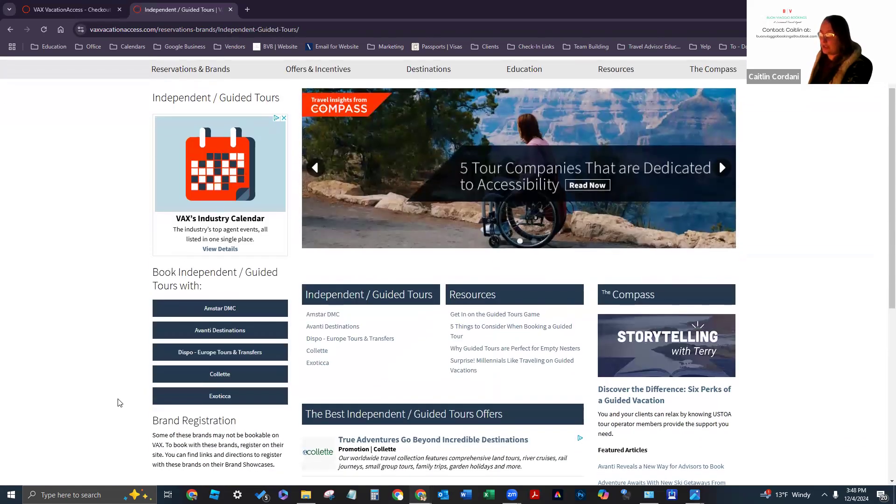
pyautogui.scroll(1, 164, 346)
# Step: Open the Travel Protection page and examine its insurance providers, showcases, resources and travel protection options
pyautogui.moveTo(190, 117)
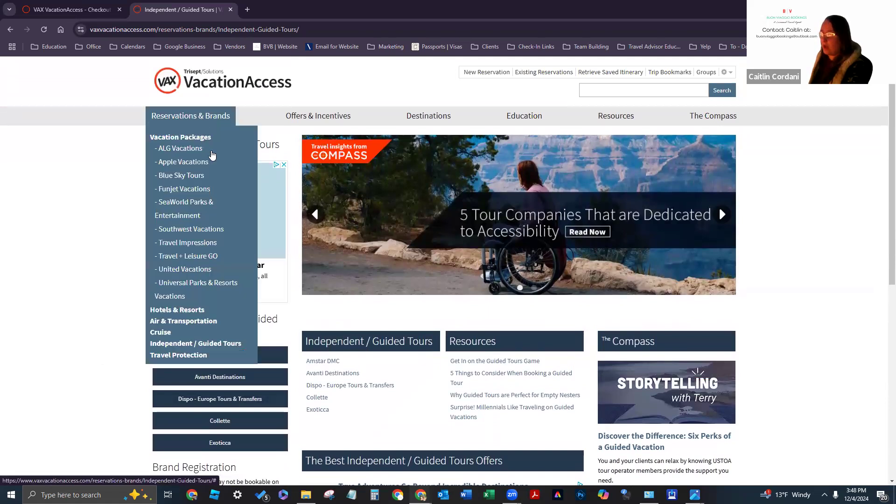
pyautogui.click(188, 356)
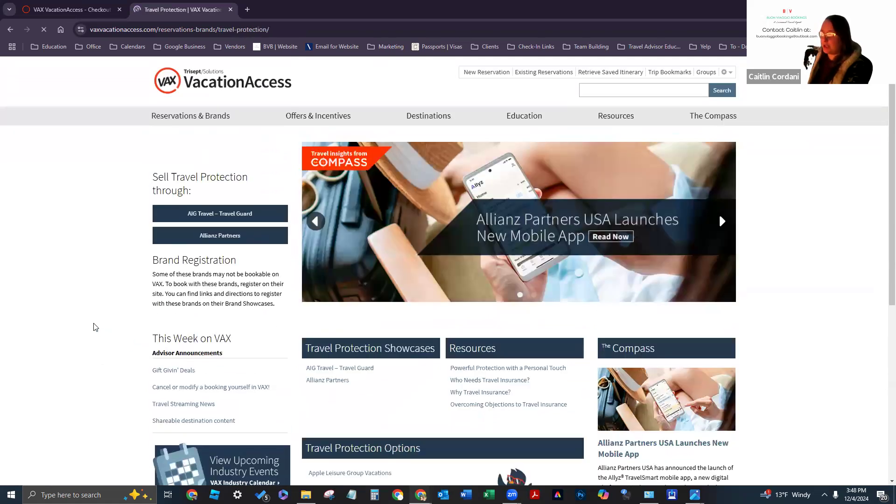
pyautogui.scroll(-2, 95, 327)
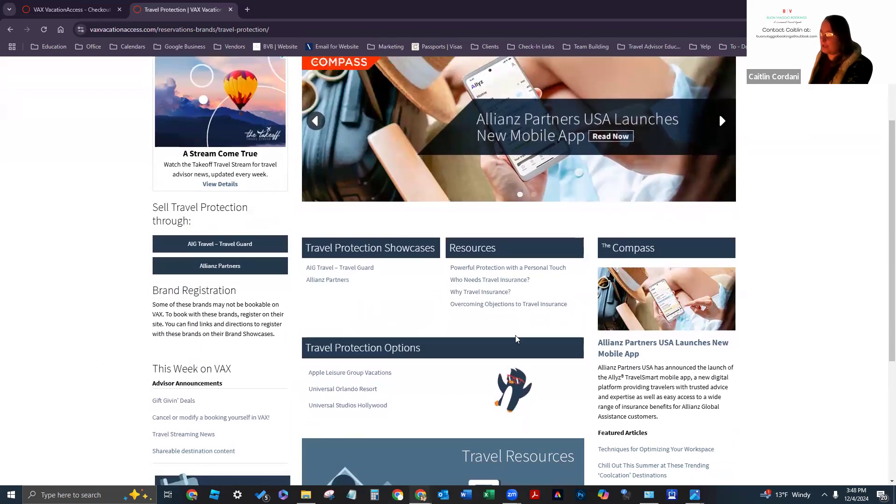
pyautogui.scroll(-1, 420, 327)
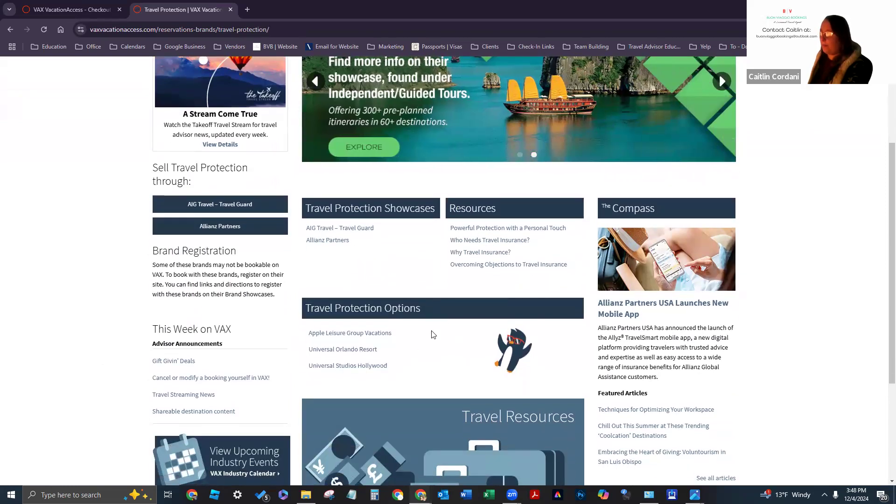
pyautogui.scroll(-1, 373, 317)
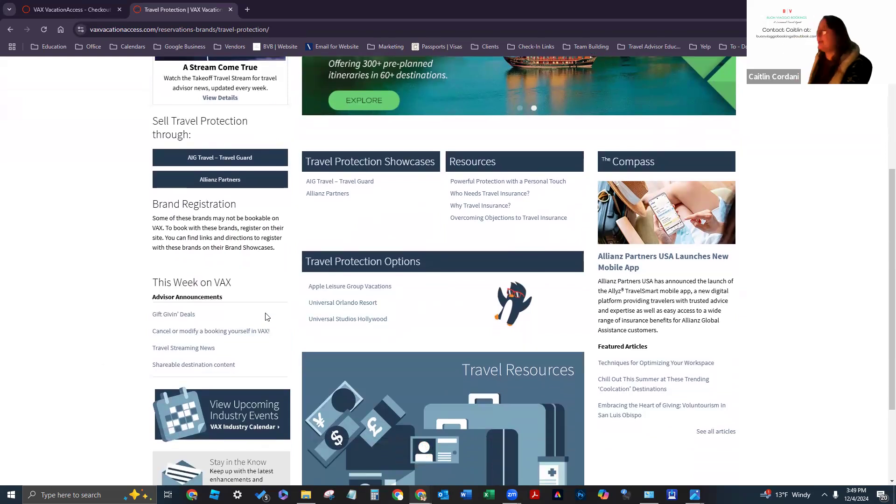
pyautogui.scroll(4, 300, 331)
# Step: Open the Brand Training & Education page and look through its on-demand webinar, immersion and offsite program listings
pyautogui.moveTo(324, 121)
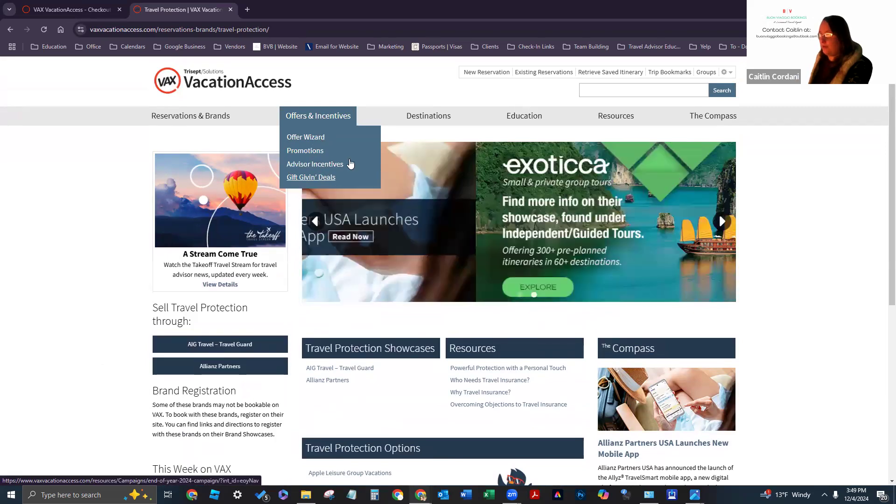
pyautogui.moveTo(415, 118)
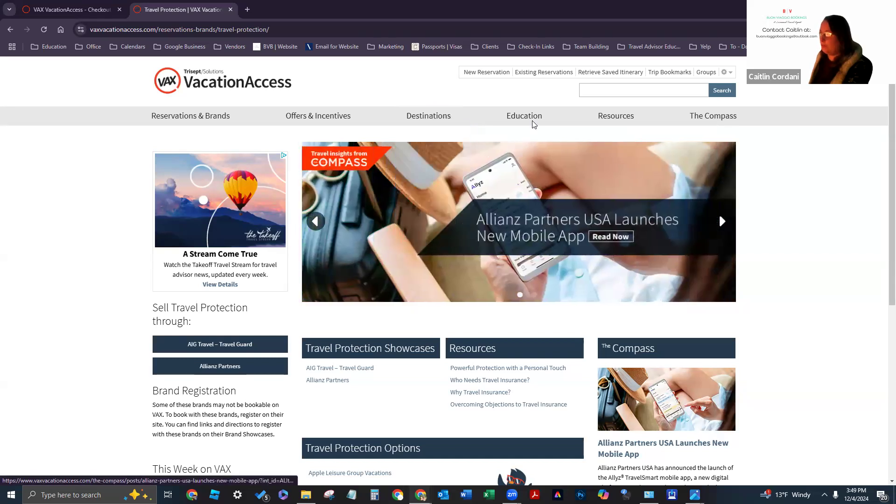
pyautogui.moveTo(530, 121)
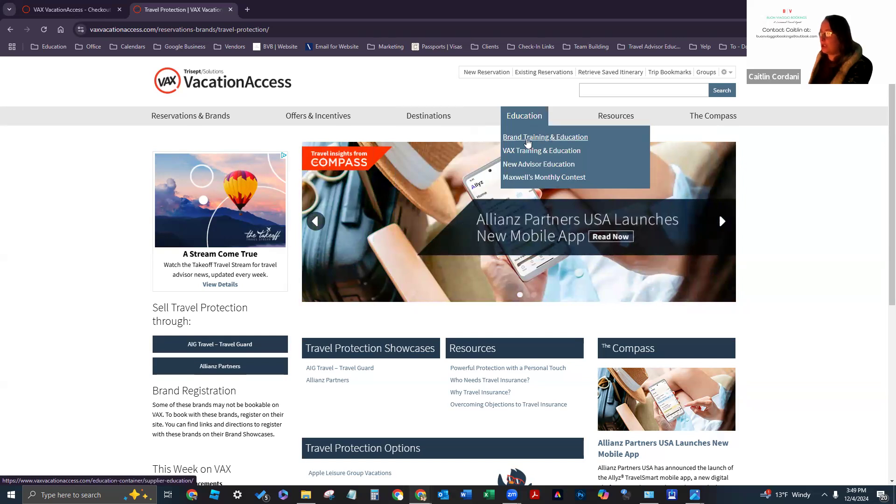
pyautogui.click(530, 137)
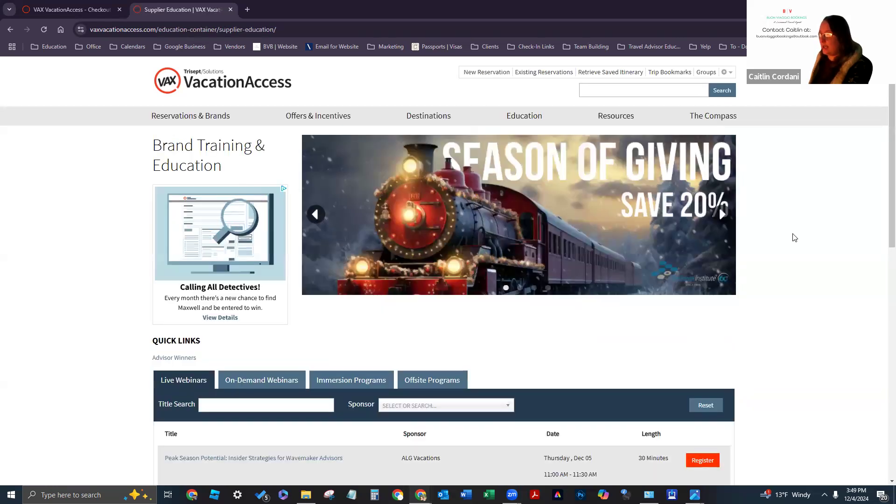
pyautogui.scroll(-5, 764, 311)
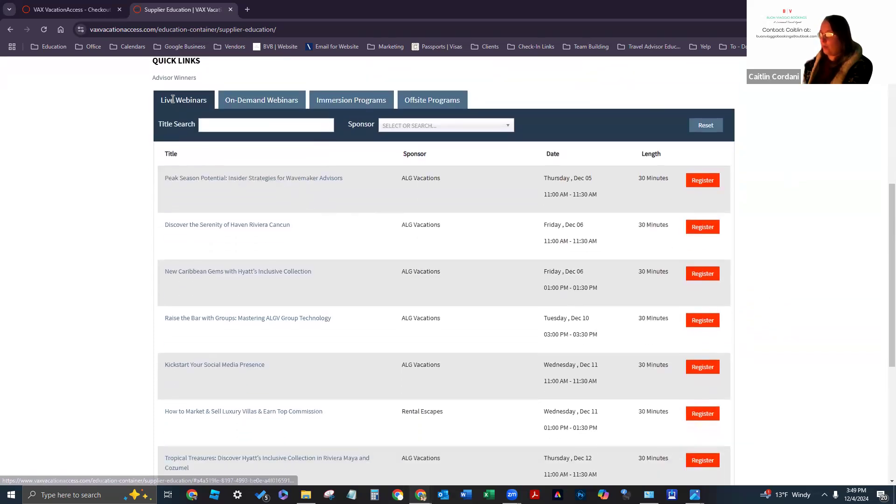
pyautogui.click(263, 105)
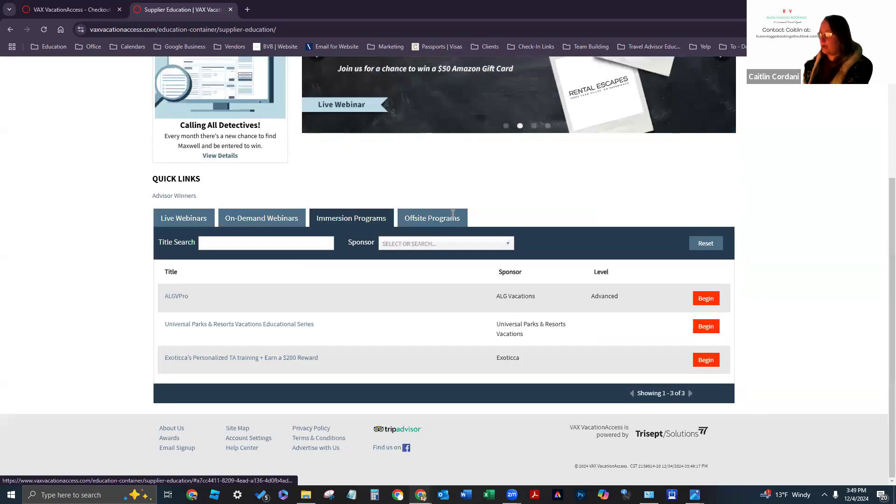
pyautogui.click(452, 219)
pyautogui.scroll(-1, 517, 191)
# Step: Show the live webinars and examine their titles, sponsors, dates and lengths through the end of the list
pyautogui.click(184, 171)
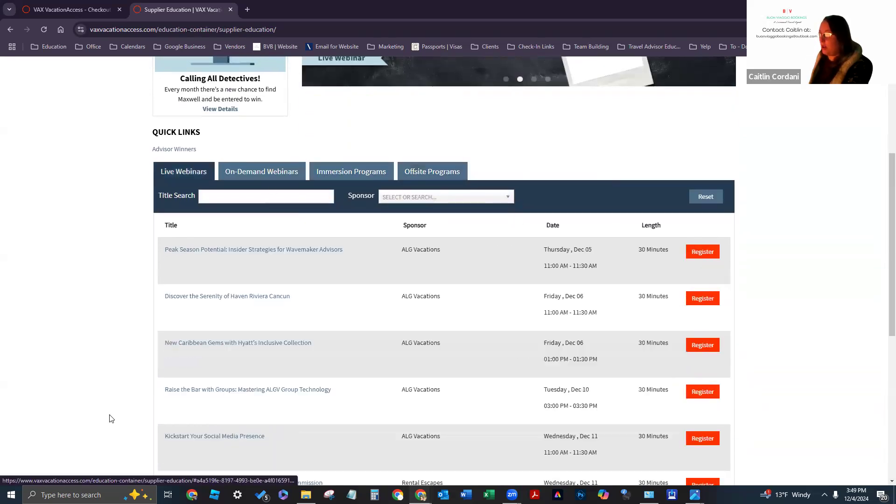
pyautogui.scroll(-1, 117, 241)
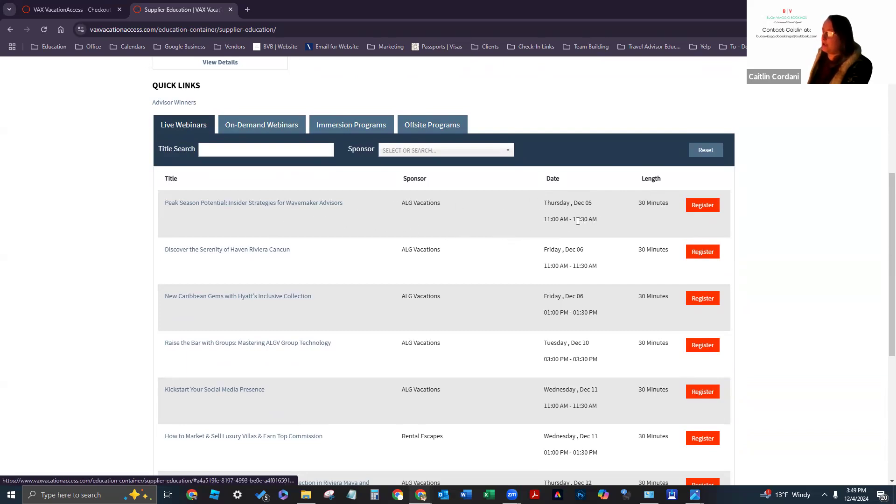
pyautogui.scroll(-2, 578, 221)
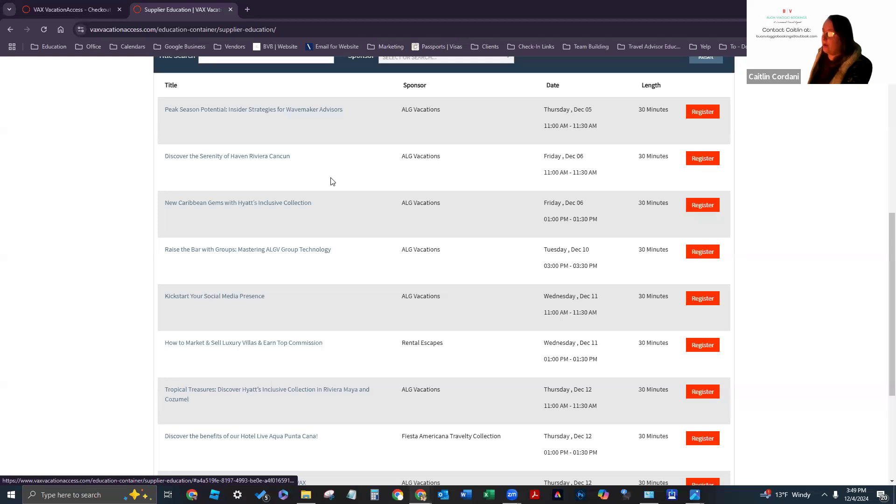
pyautogui.scroll(-1, 332, 325)
pyautogui.scroll(-1, 340, 355)
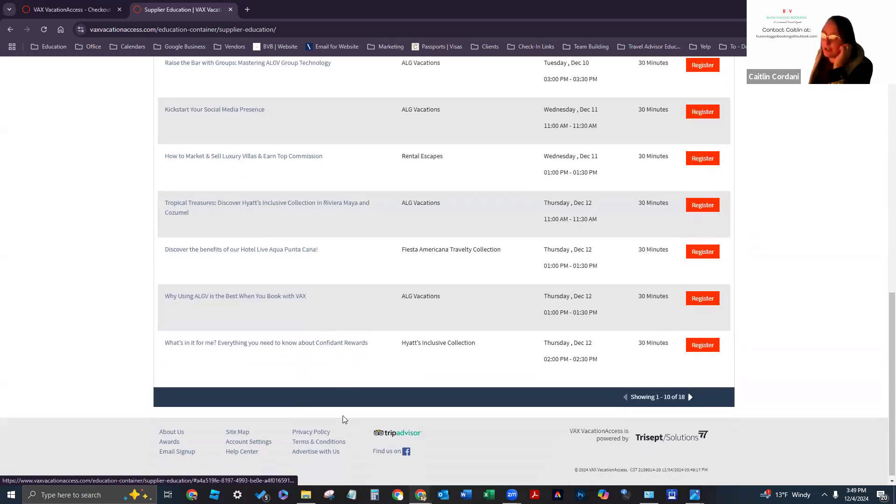
pyautogui.scroll(5, 368, 342)
pyautogui.scroll(2, 280, 177)
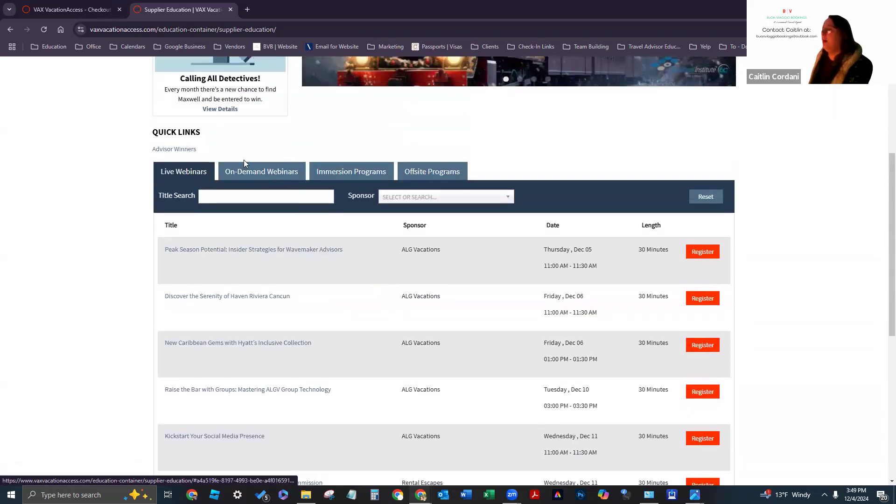
# Step: Switch to the on-demand webinars and examine the listed titles, sponsors and lengths
pyautogui.click(245, 170)
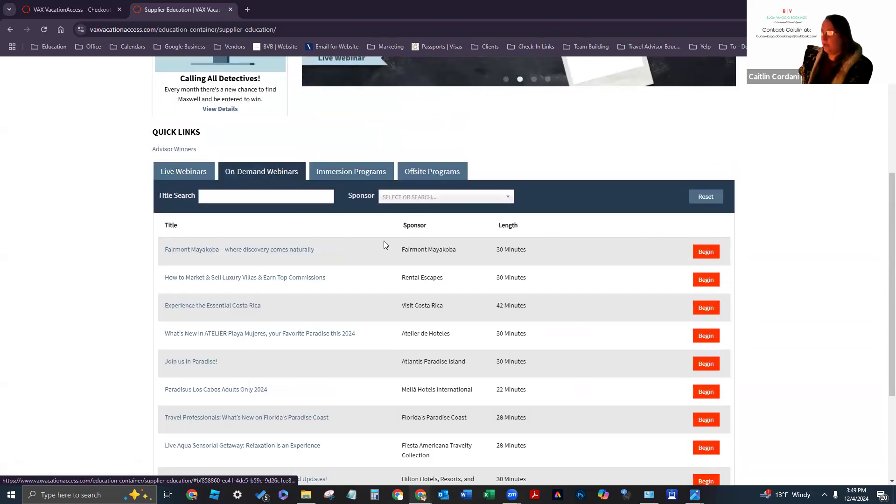
pyautogui.scroll(-1, 383, 245)
pyautogui.scroll(-1, 384, 245)
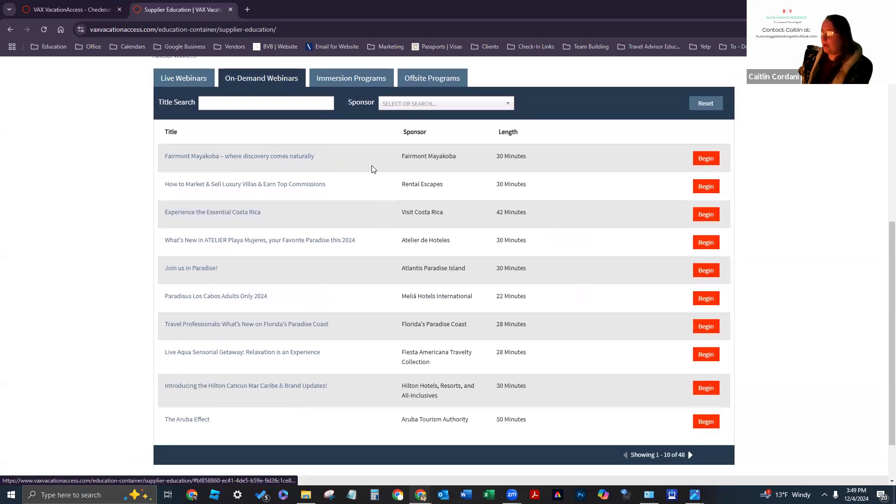
pyautogui.scroll(-1, 377, 263)
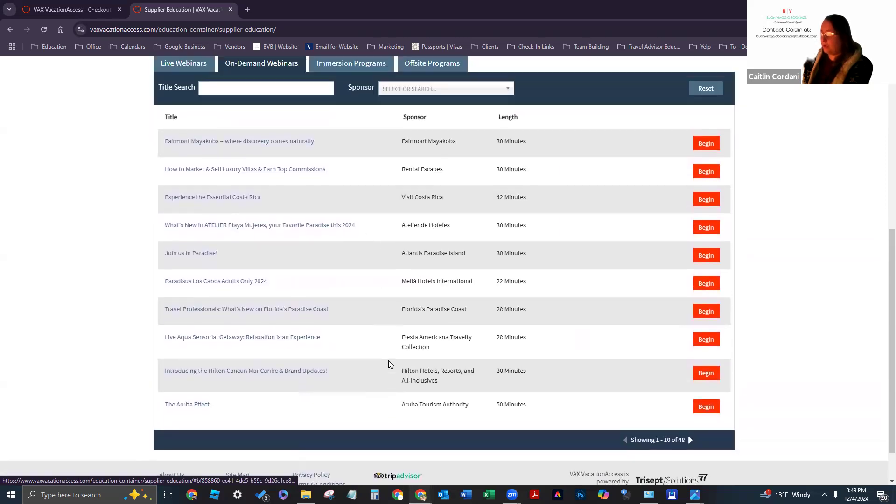
pyautogui.scroll(7, 389, 327)
# Step: Open the VAX Training & Education page and examine the Learn on VAX and Book on VAX topics
pyautogui.moveTo(523, 117)
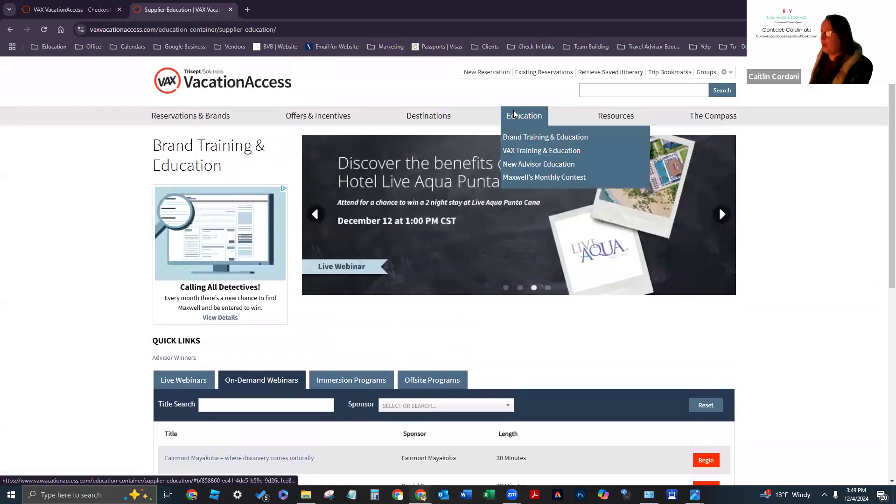
pyautogui.click(531, 150)
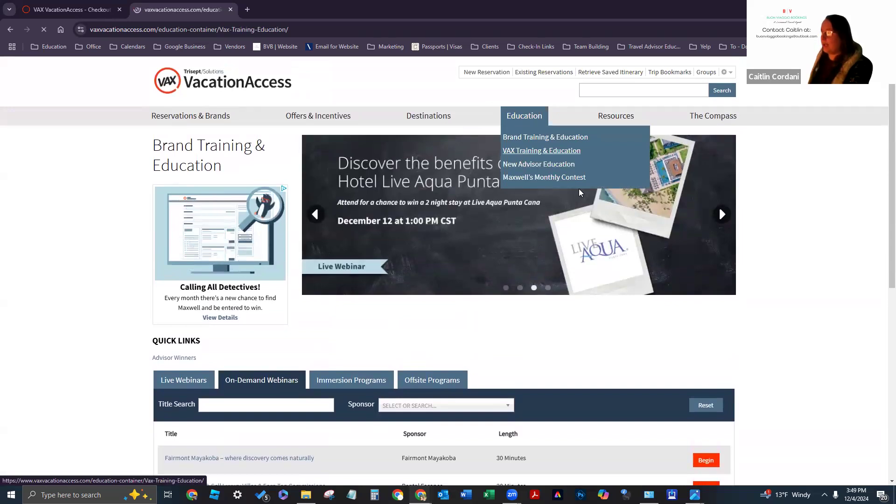
pyautogui.scroll(-2, 159, 329)
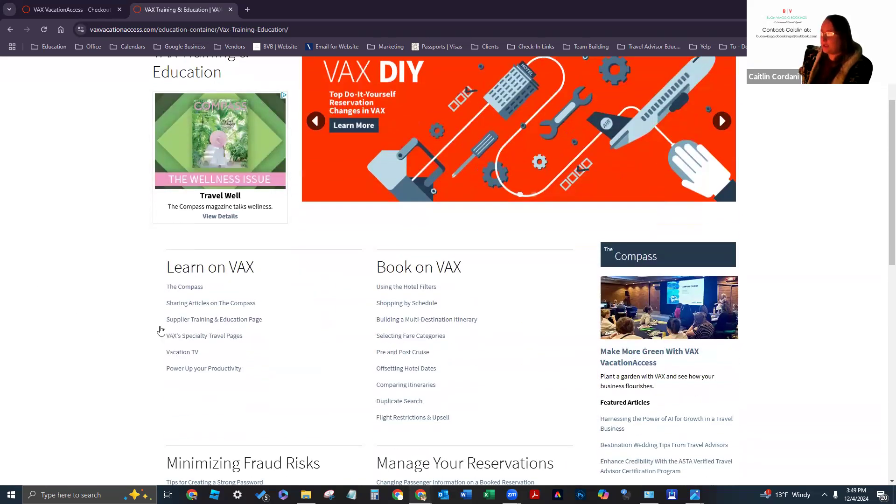
pyautogui.scroll(-1, 282, 277)
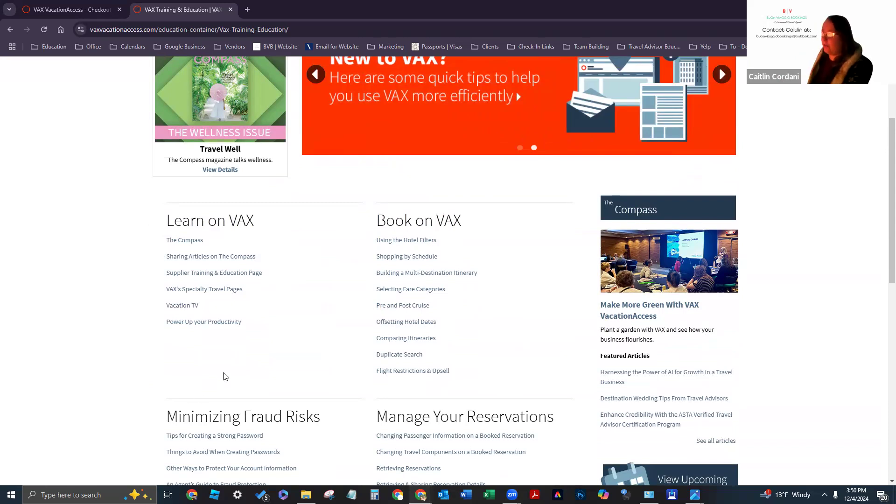
pyautogui.scroll(-3, 495, 276)
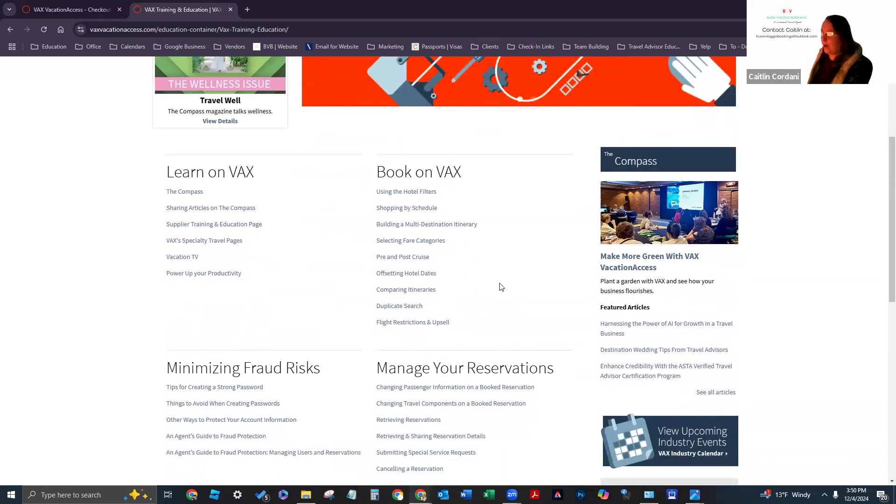
# Step: Examine the training topics on fraud risks, managing reservations and money, client engagement and site manager resources
pyautogui.scroll(-1, 302, 331)
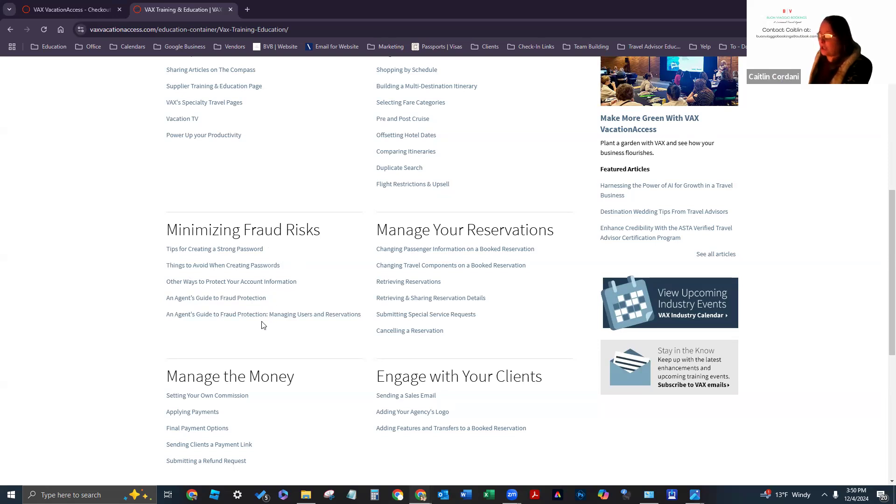
pyautogui.scroll(-1, 443, 329)
pyautogui.scroll(-1, 257, 399)
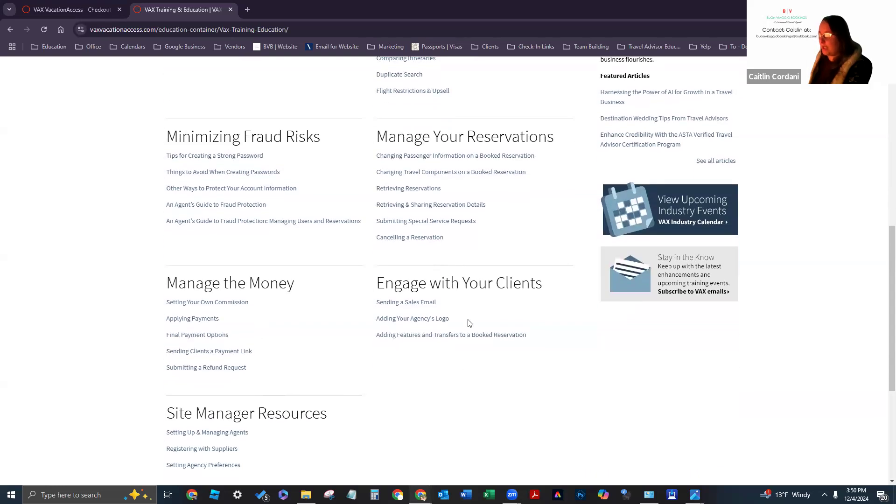
pyautogui.scroll(-2, 548, 316)
pyautogui.scroll(-3, 243, 326)
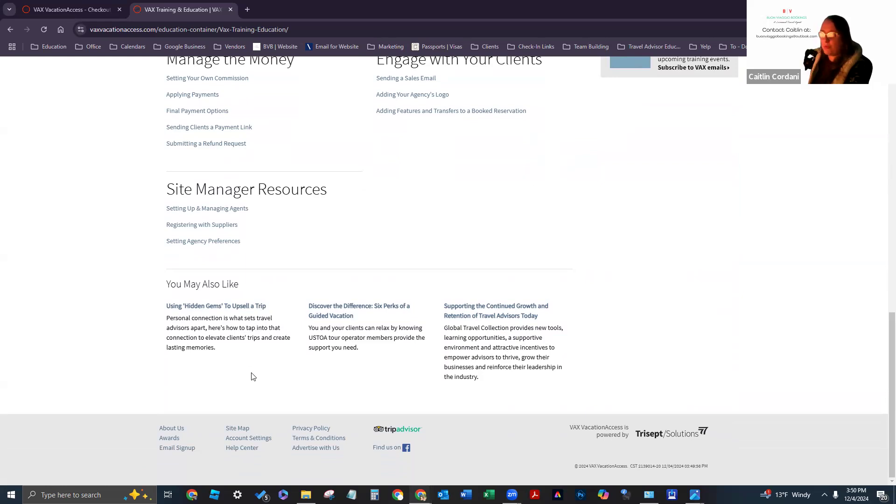
pyautogui.scroll(10, 283, 368)
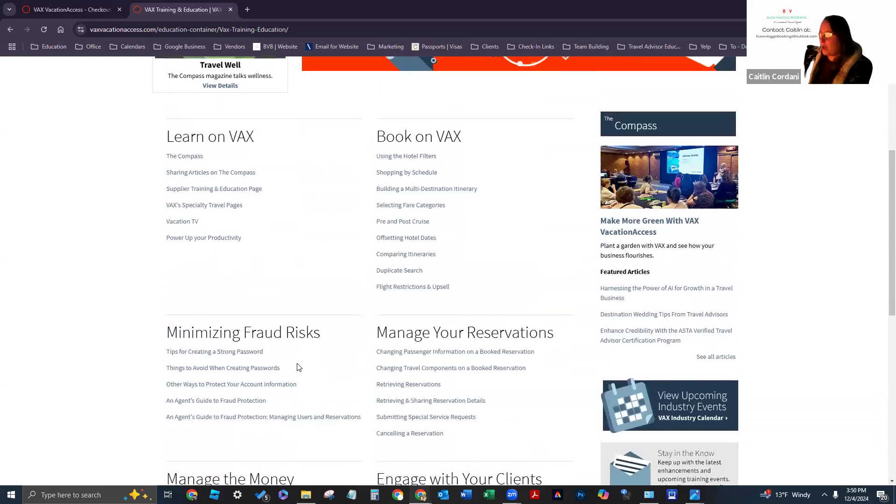
pyautogui.scroll(1, 438, 173)
# Step: Open the New Advisor Education page
pyautogui.moveTo(524, 115)
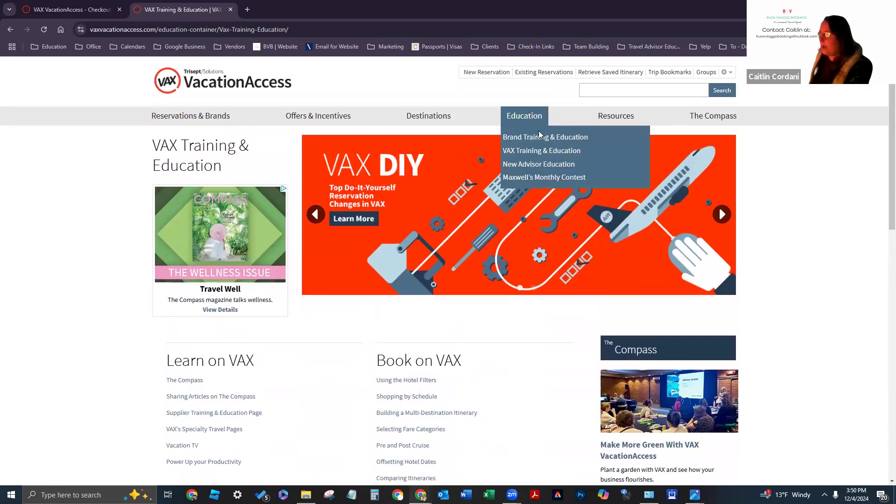
pyautogui.click(517, 151)
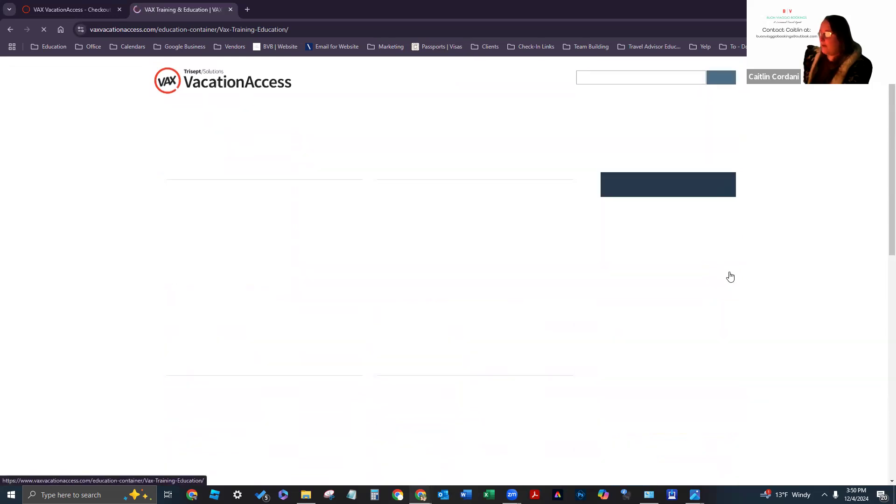
pyautogui.moveTo(556, 119)
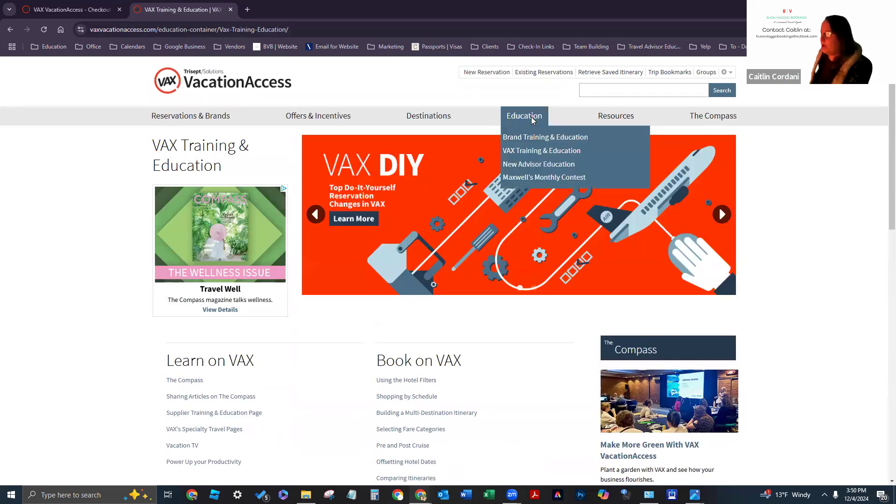
pyautogui.click(557, 165)
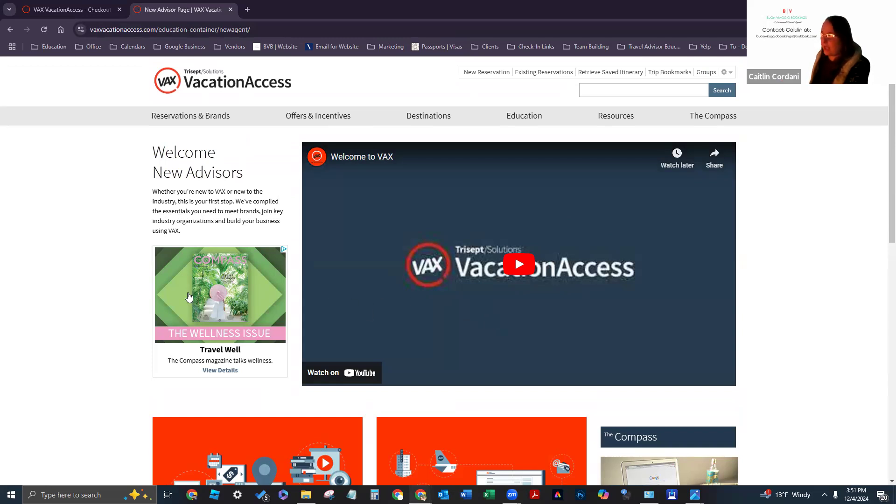
# Step: Examine the New Advisor page's Welcome to VAX, Booking 101, Industry Organizations and Advanced Features & Functionality sections
pyautogui.scroll(-2, 66, 274)
pyautogui.scroll(-2, 66, 273)
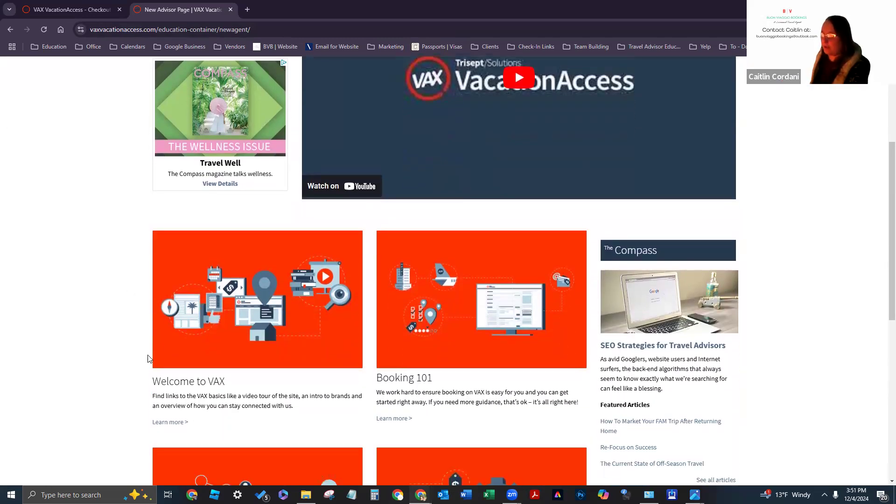
pyautogui.scroll(-2, 149, 359)
pyautogui.scroll(-3, 487, 223)
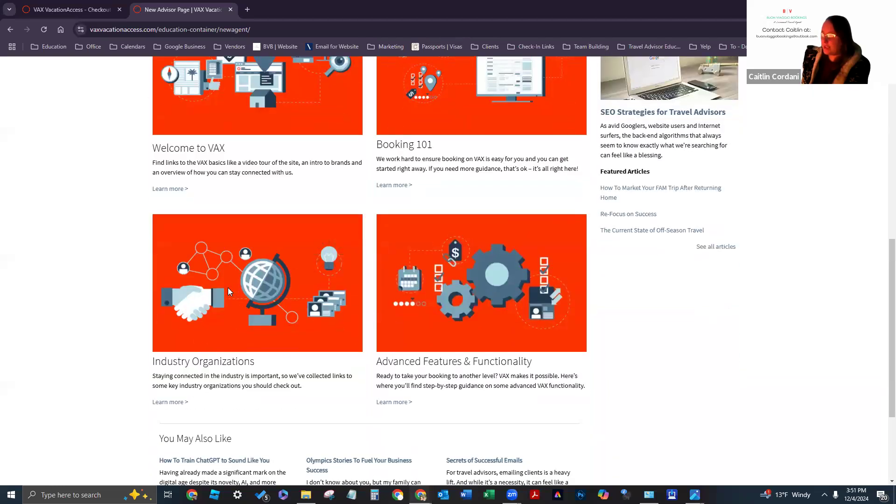
pyautogui.scroll(-3, 483, 316)
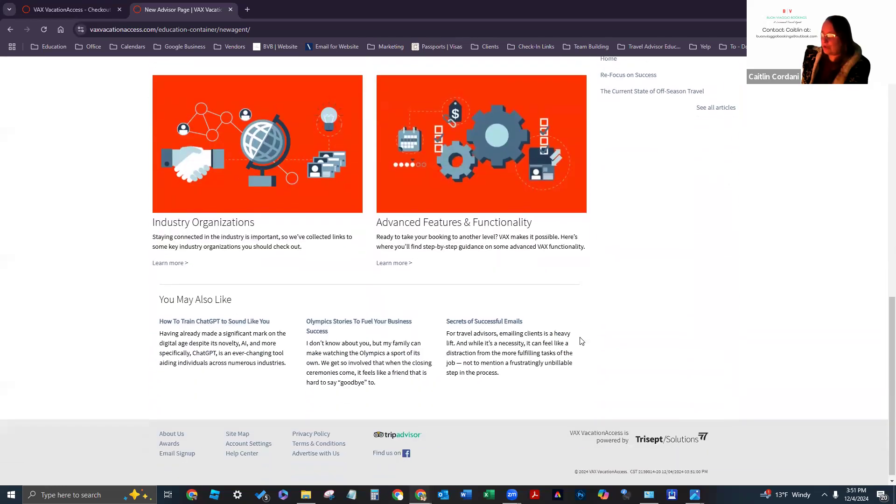
pyautogui.scroll(5, 582, 335)
pyautogui.scroll(7, 582, 333)
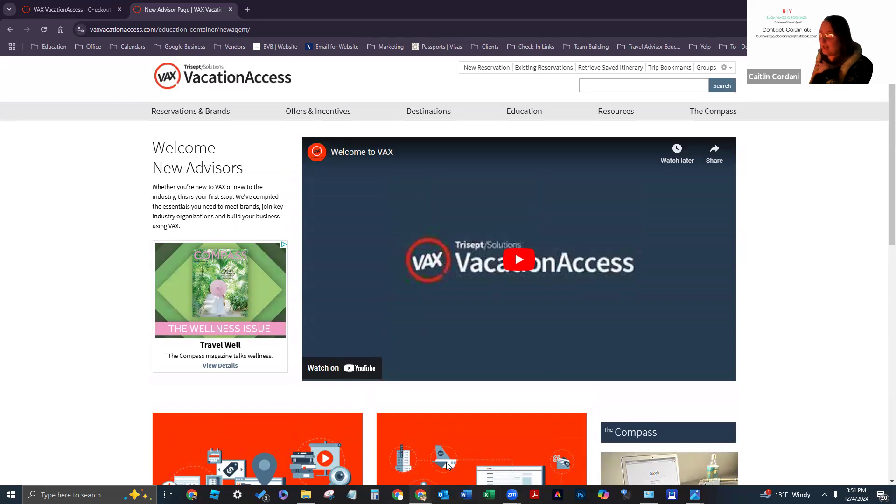
pyautogui.scroll(-2, 445, 460)
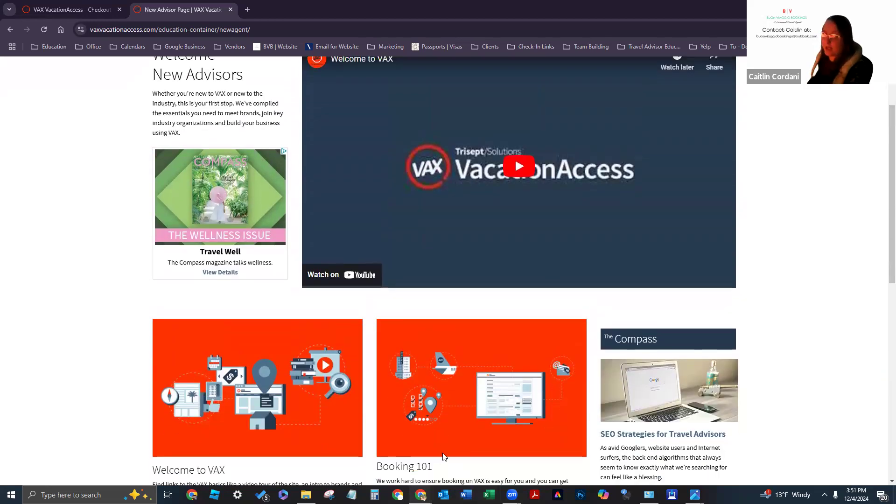
pyautogui.scroll(2, 443, 457)
# Step: Open the Where's Maxwell? page and examine the contest instructions, December hints, entry form and terms
pyautogui.moveTo(522, 117)
pyautogui.click(569, 181)
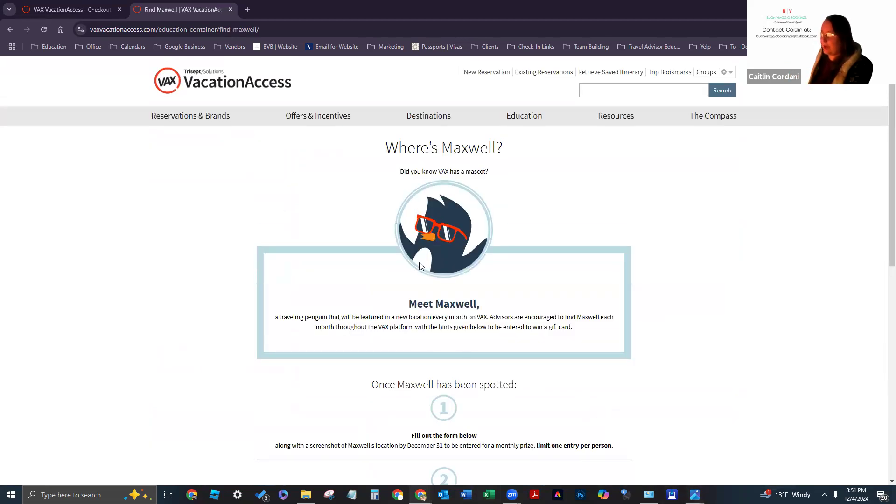
pyautogui.scroll(-3, 516, 270)
pyautogui.scroll(-1, 676, 311)
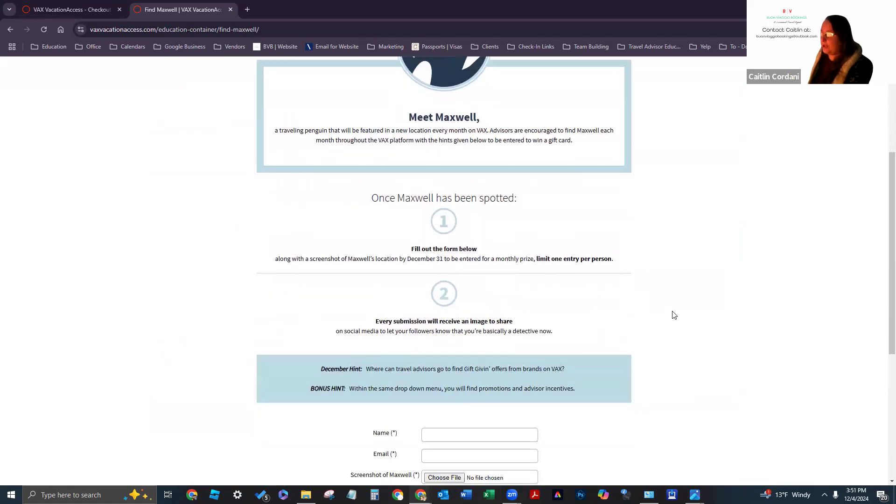
pyautogui.scroll(-2, 364, 364)
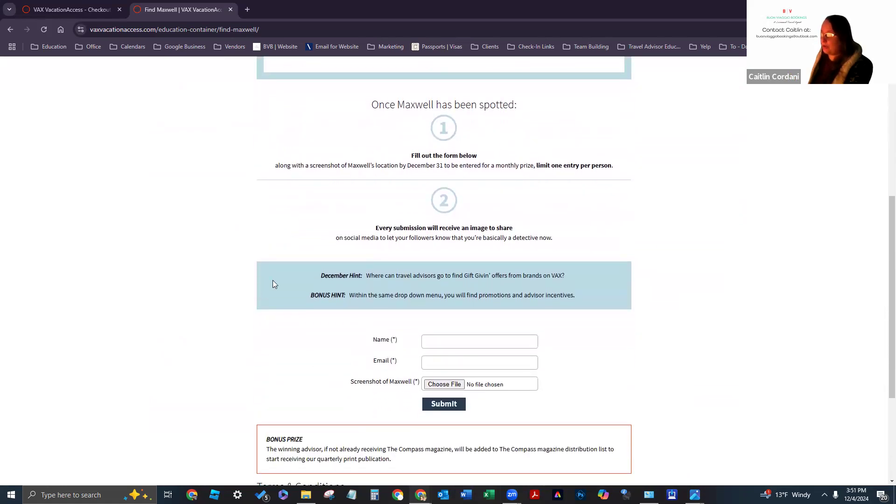
pyautogui.scroll(-4, 710, 323)
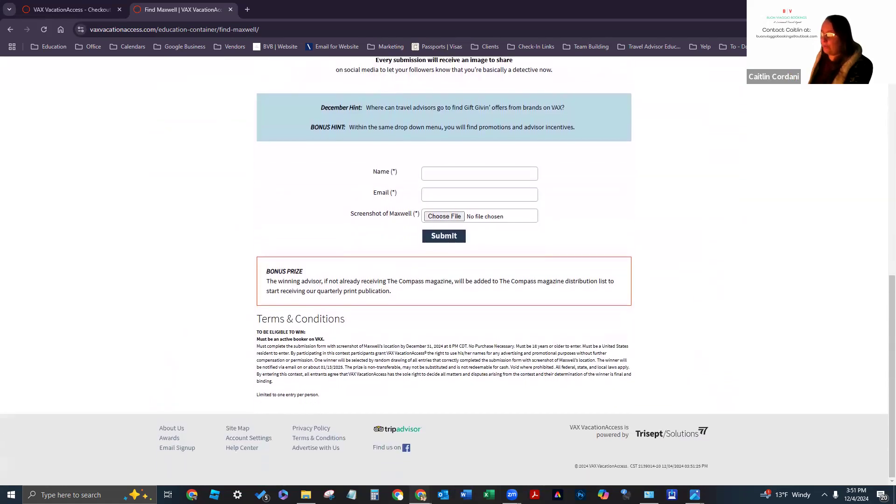
pyautogui.scroll(10, 782, 304)
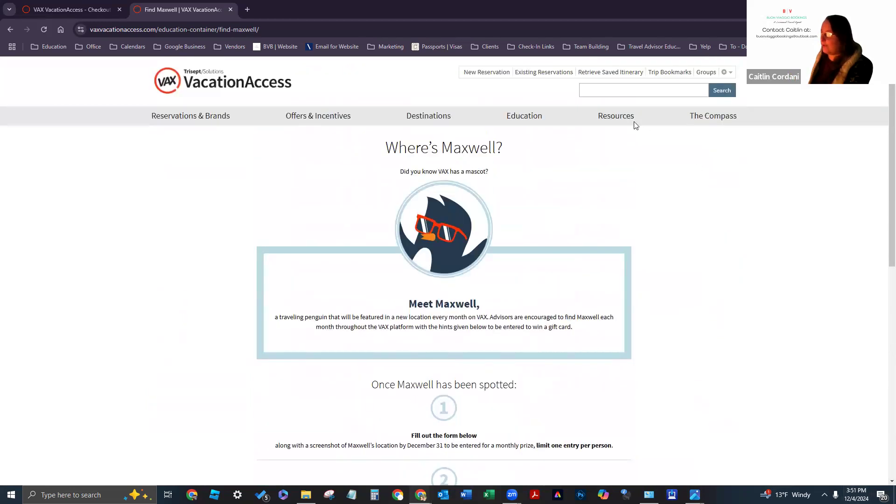
# Step: View the options under The Compass and return to the VAX home page
pyautogui.moveTo(624, 121)
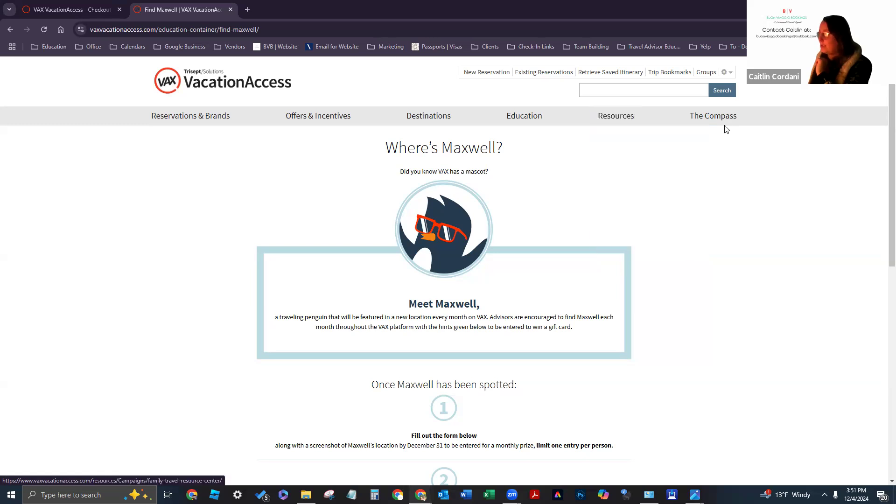
pyautogui.moveTo(718, 115)
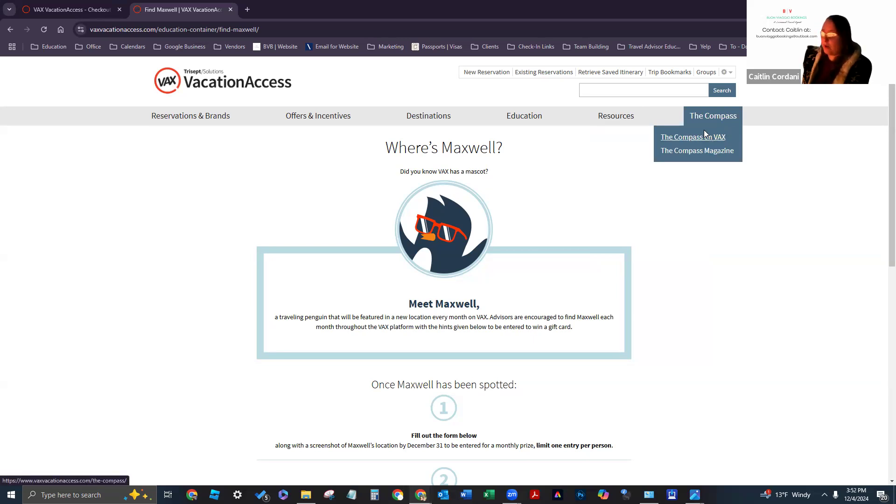
pyautogui.click(705, 117)
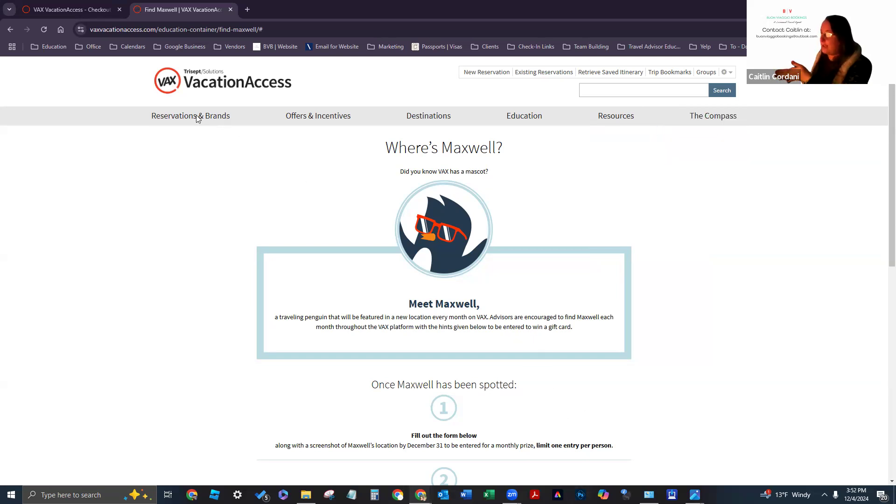
pyautogui.click(172, 91)
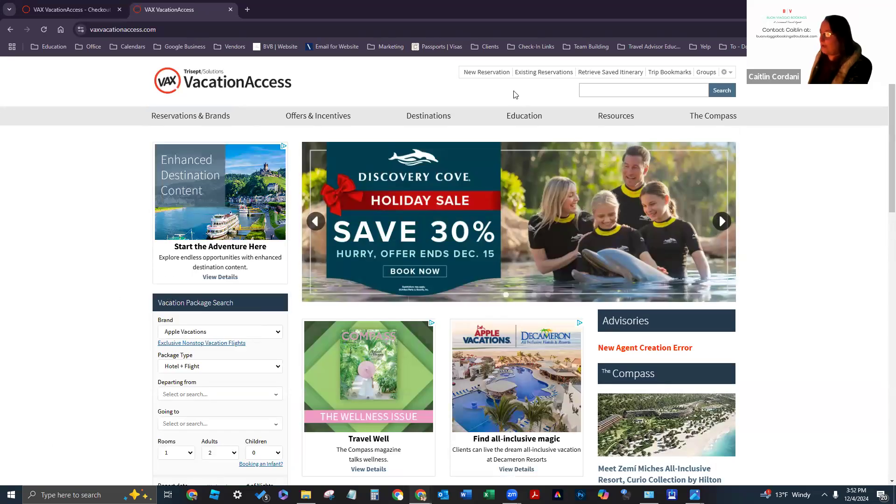
# Step: Open a new reservation search for multiple destinations and examine its destination, flight, hotel, rental car and return flight fields
pyautogui.click(557, 243)
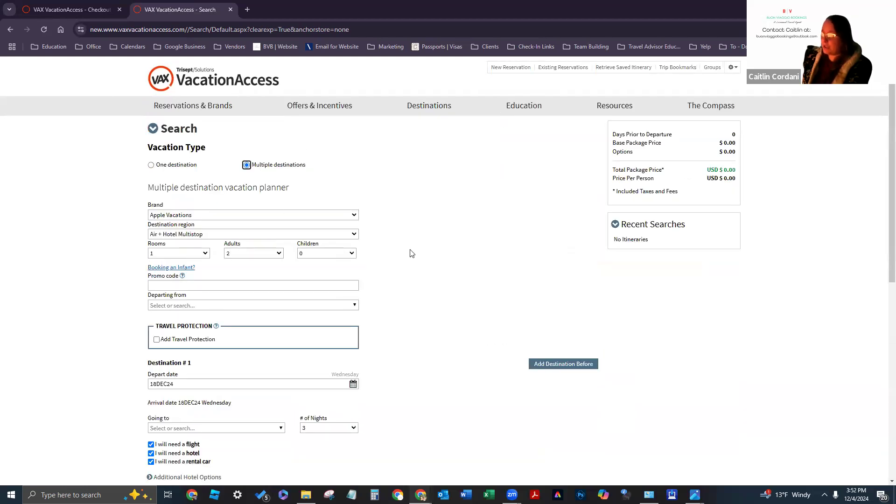
pyautogui.scroll(-2, 411, 254)
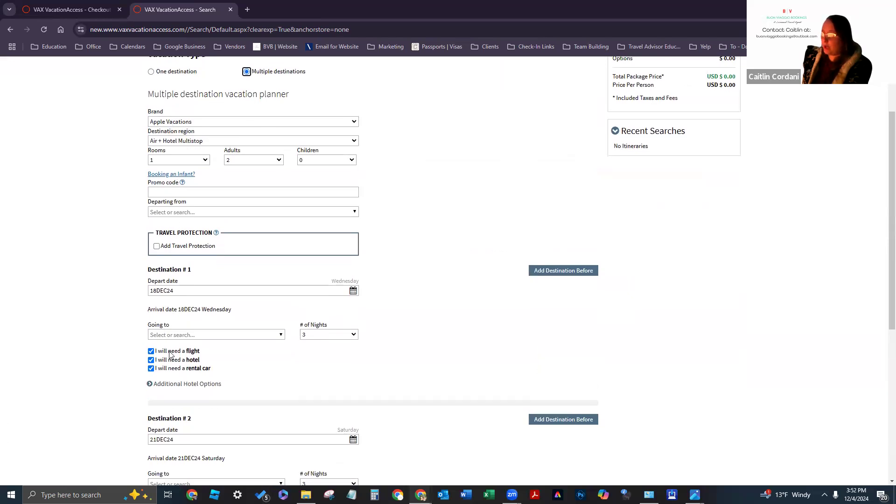
pyautogui.scroll(-6, 169, 356)
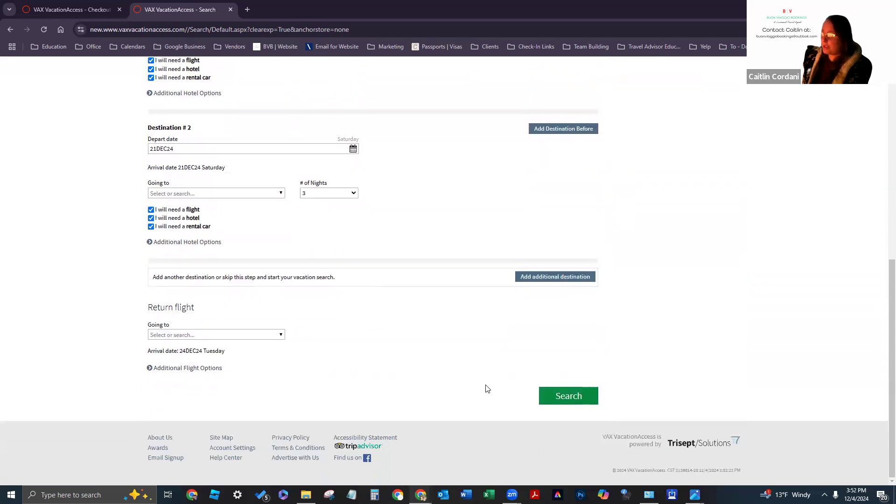
pyautogui.click(545, 278)
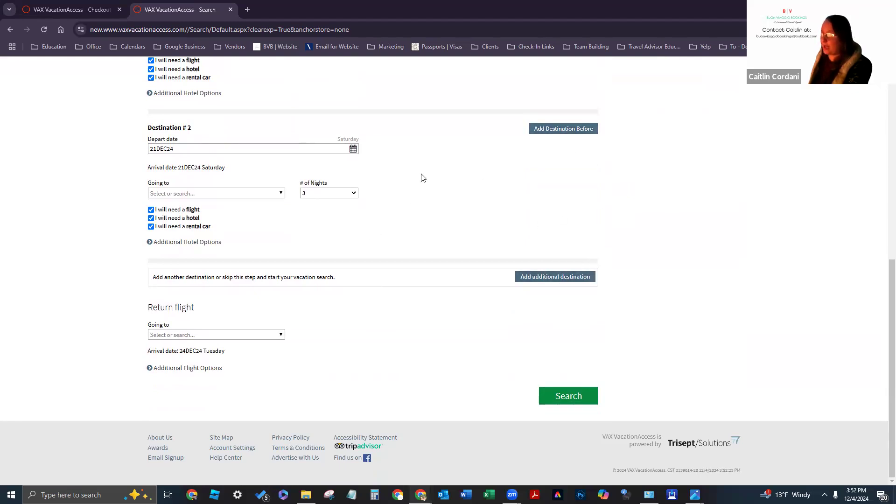
pyautogui.scroll(8, 476, 290)
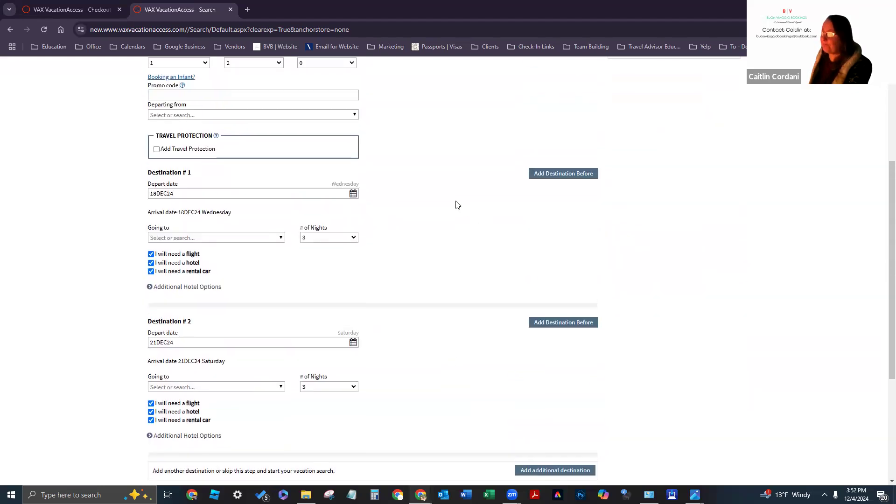
# Step: Reopen the new reservation search for one destination and go to the Existing Reservations page
pyautogui.click(526, 69)
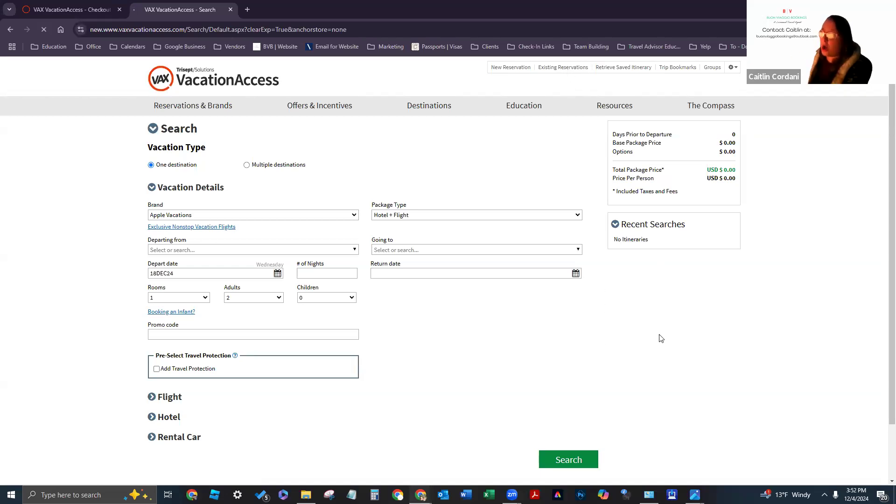
pyautogui.click(563, 70)
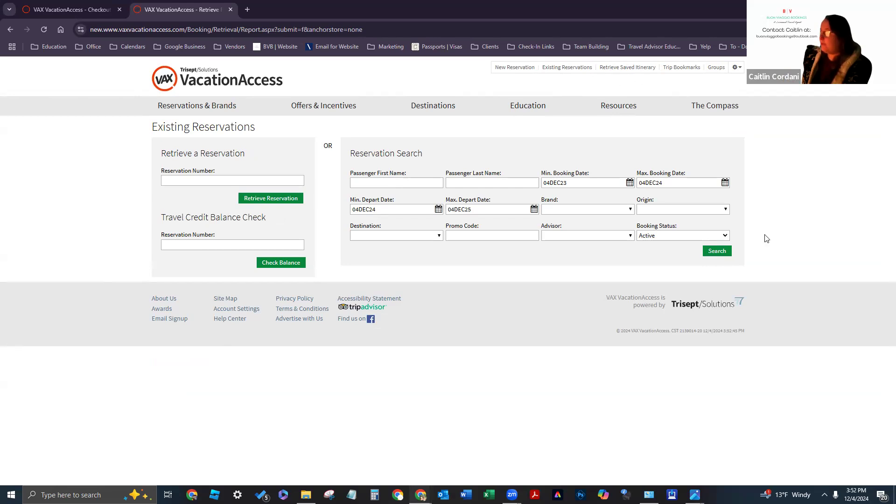
# Step: Open the Trip Bookmarks retrieval page, view the available brands and keep Apple Vacations selected
pyautogui.click(677, 68)
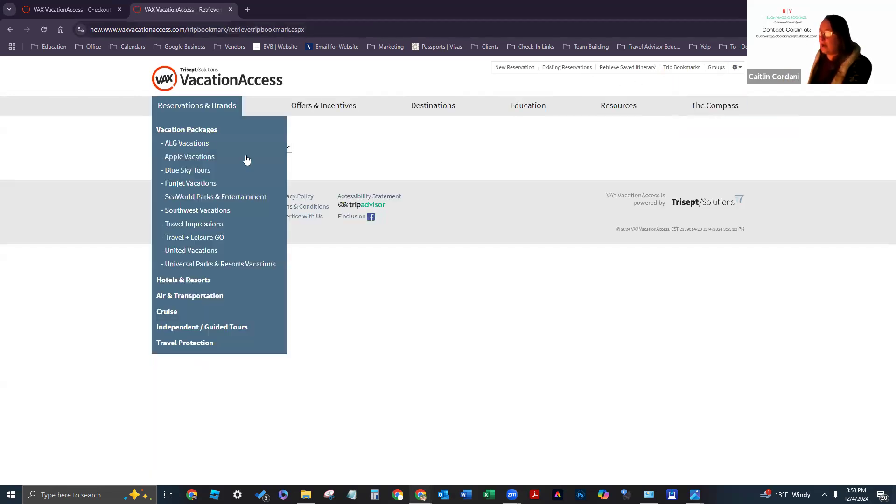
pyautogui.click(288, 148)
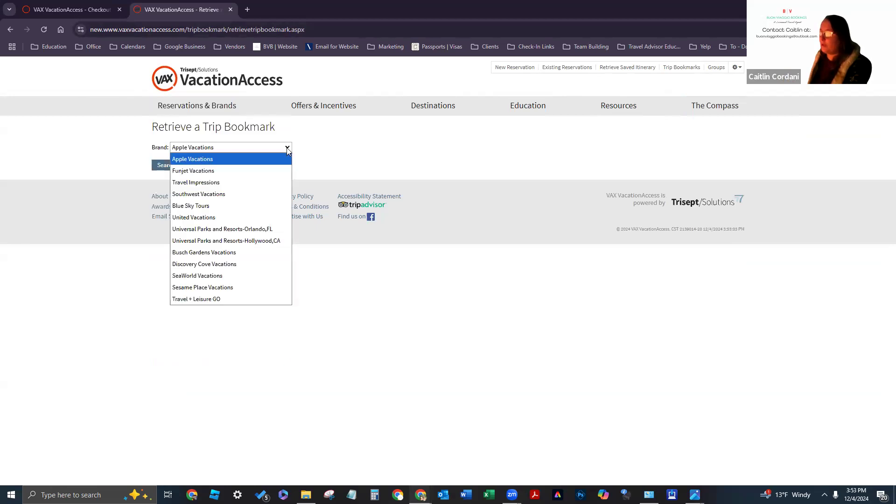
pyautogui.click(275, 205)
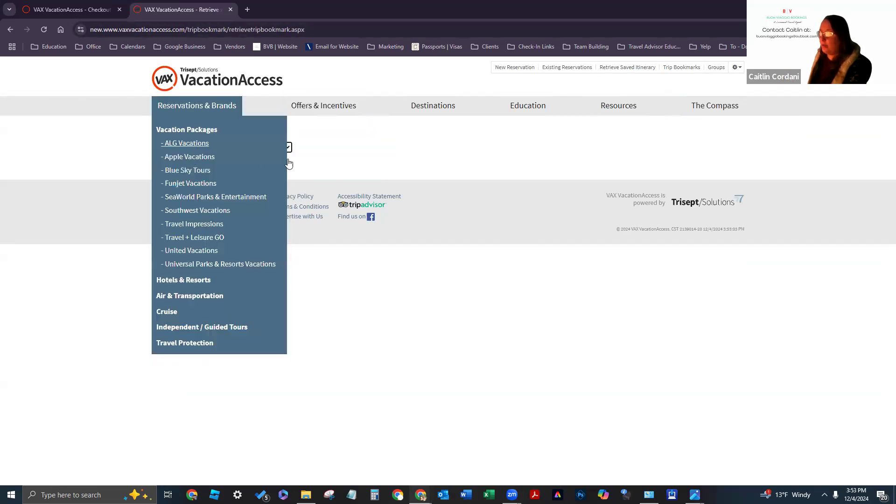
pyautogui.click(240, 147)
pyautogui.click(252, 160)
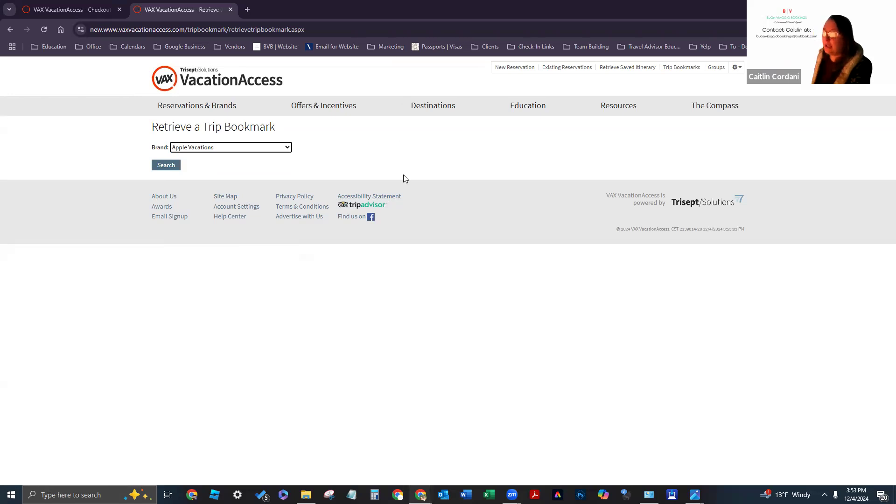
# Step: Open the Groups page with the contracted group retrieval and group customizing options
pyautogui.click(716, 69)
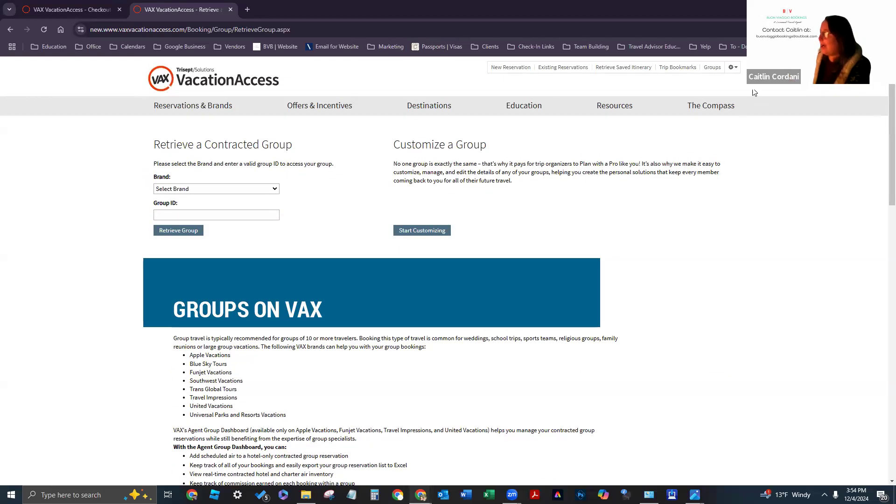
# Step: Open Account Settings to view the Advisor options and return to the VAX home page
pyautogui.click(734, 70)
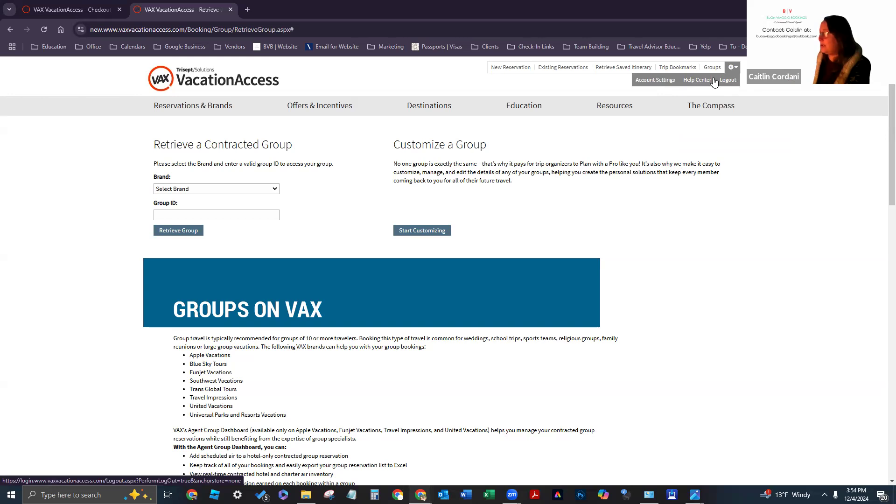
pyautogui.click(649, 83)
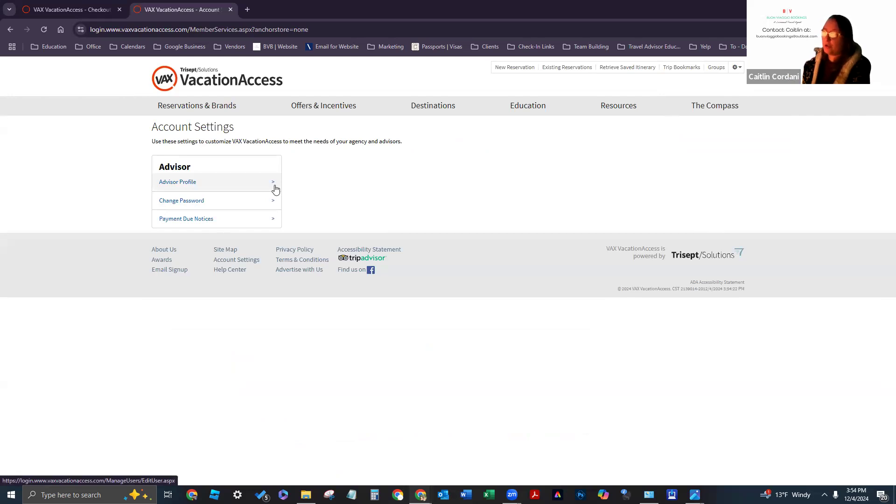
pyautogui.click(270, 222)
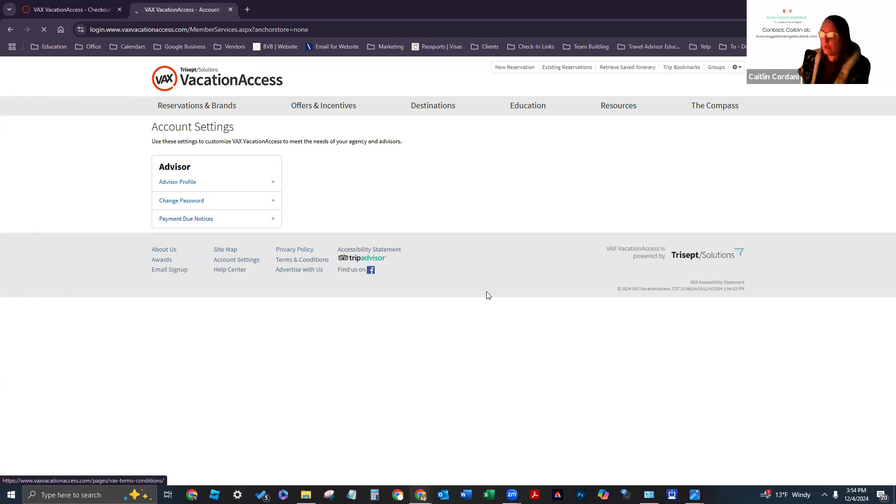
pyautogui.click(164, 83)
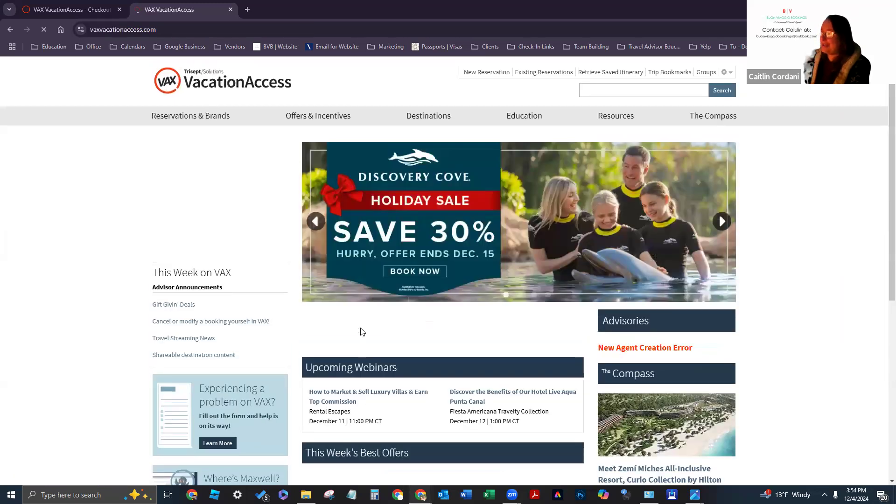